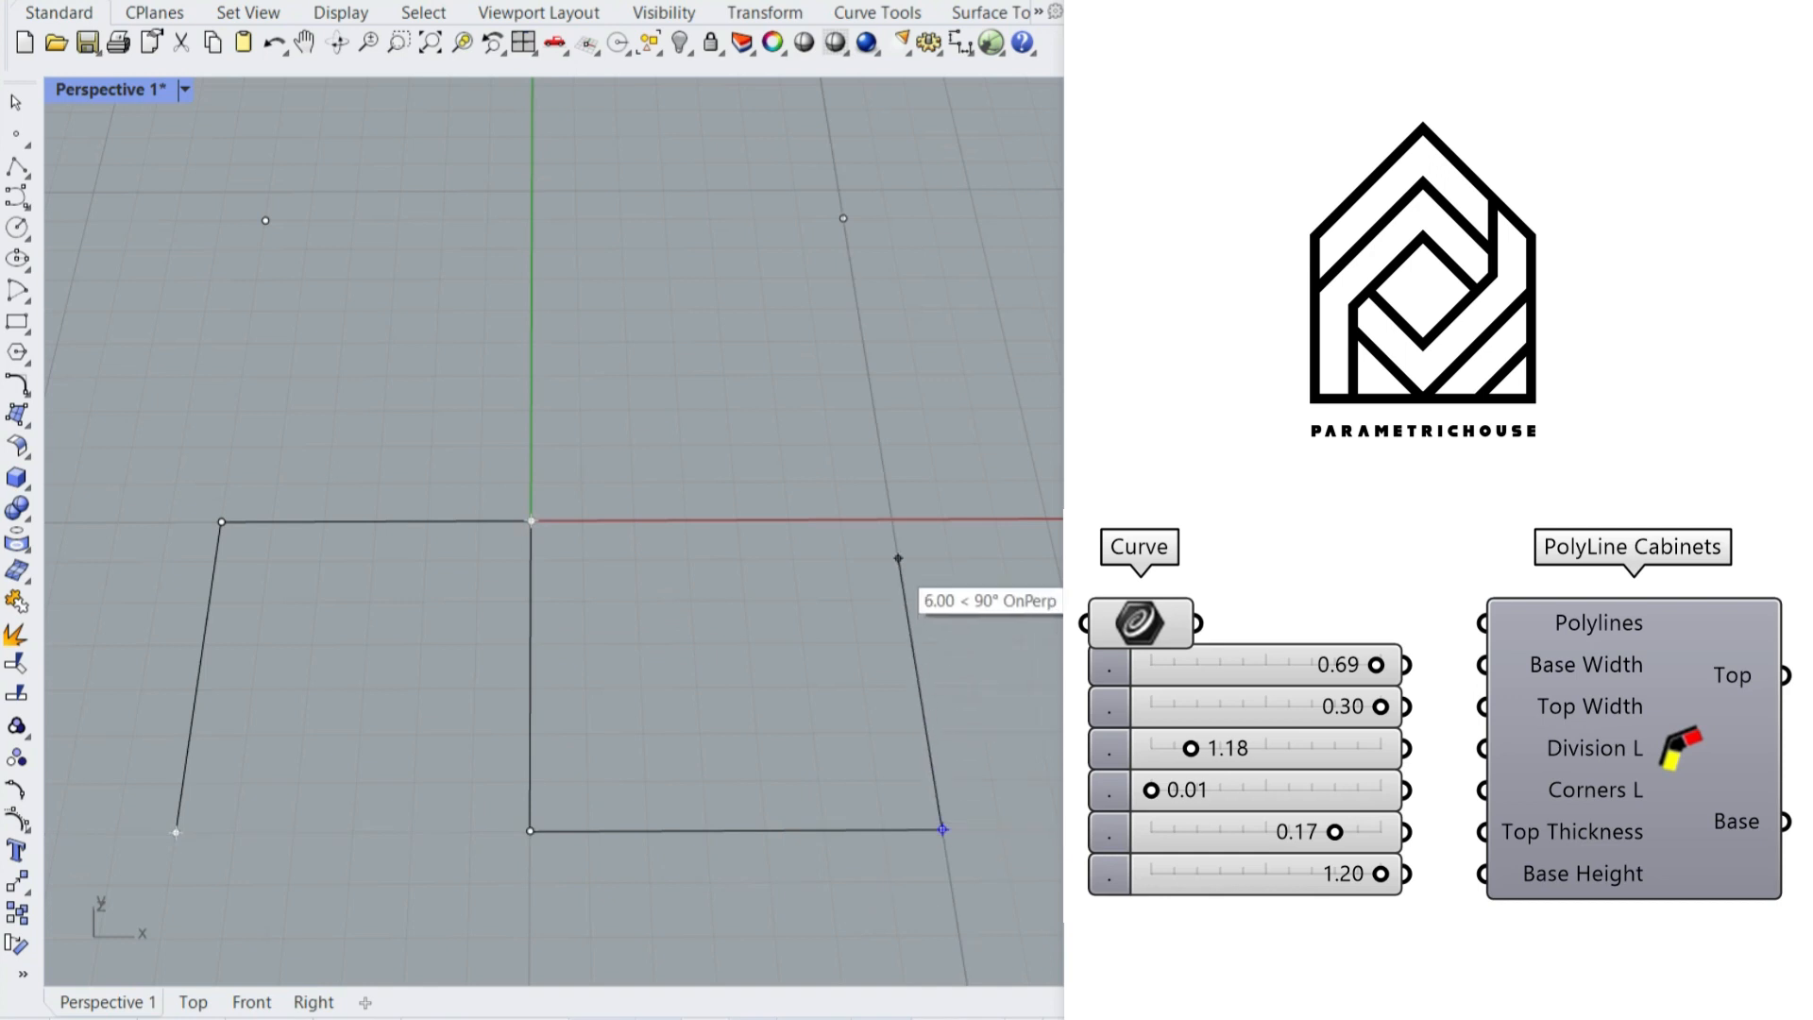
- Extend the stepped polyline to the far reference point and draw a straight line along the X axis to its reference point
left_click(844, 218)
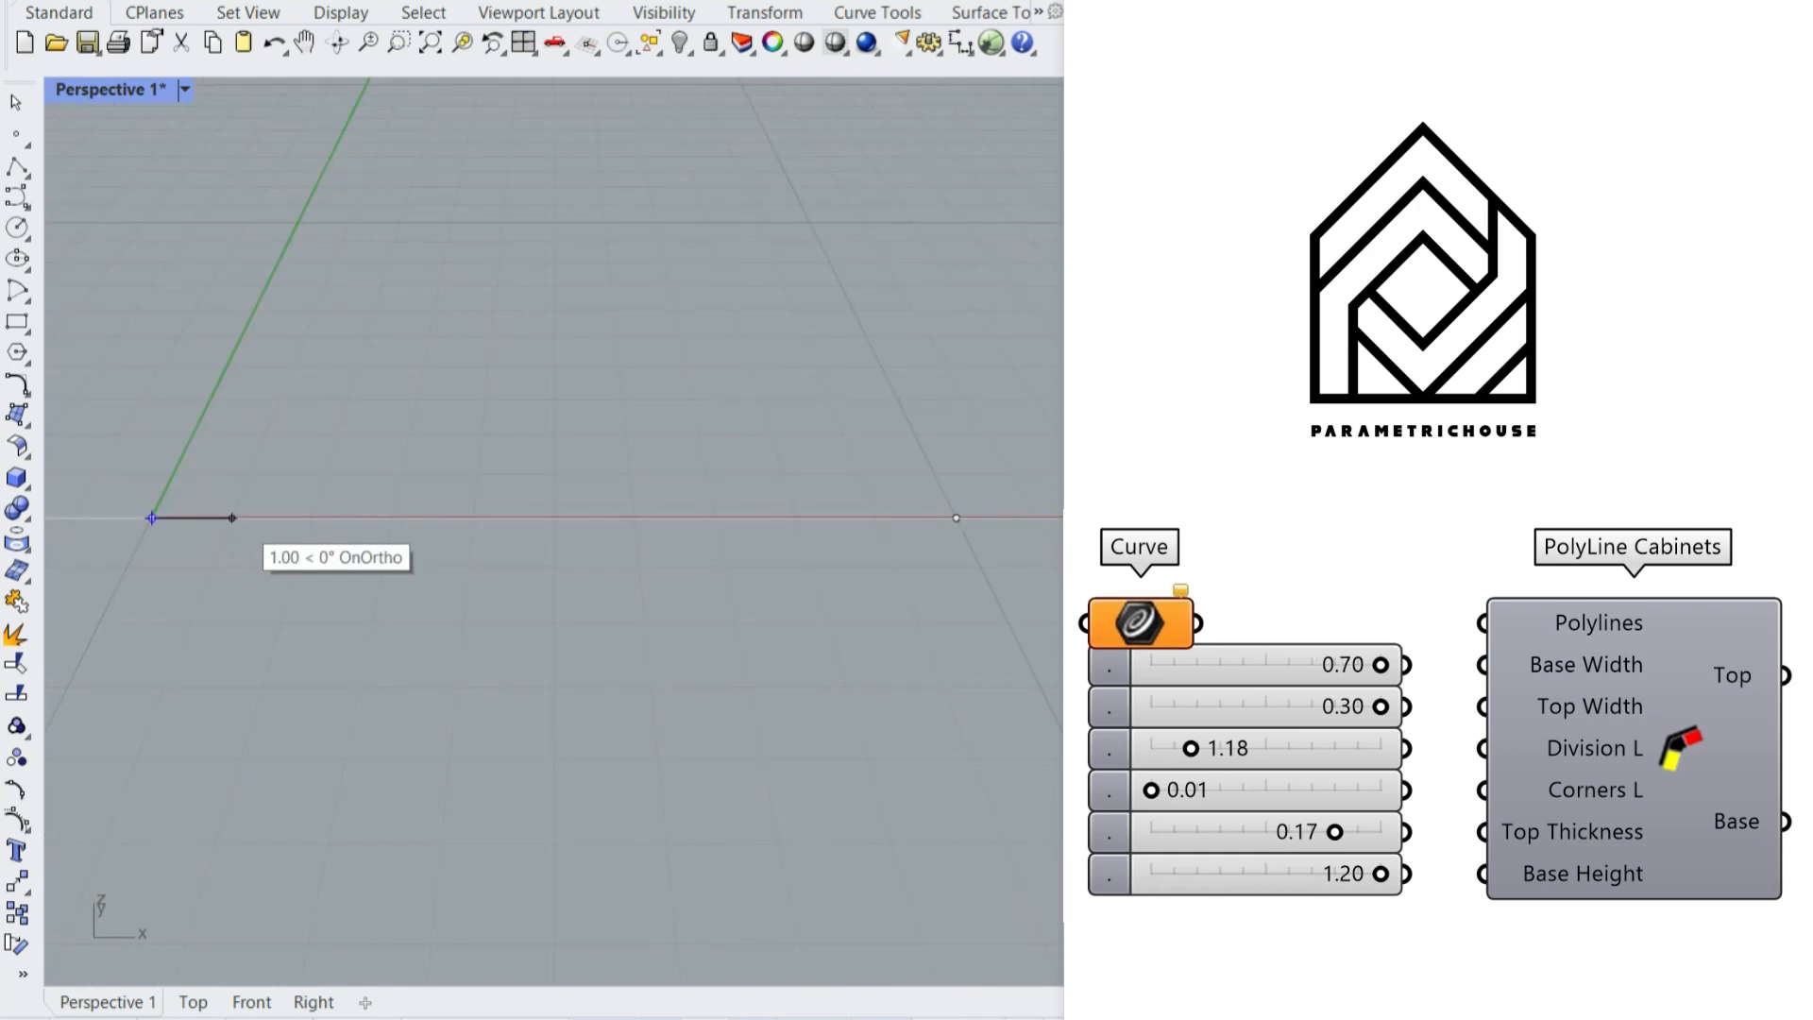
left_click(960, 515)
key("Return")
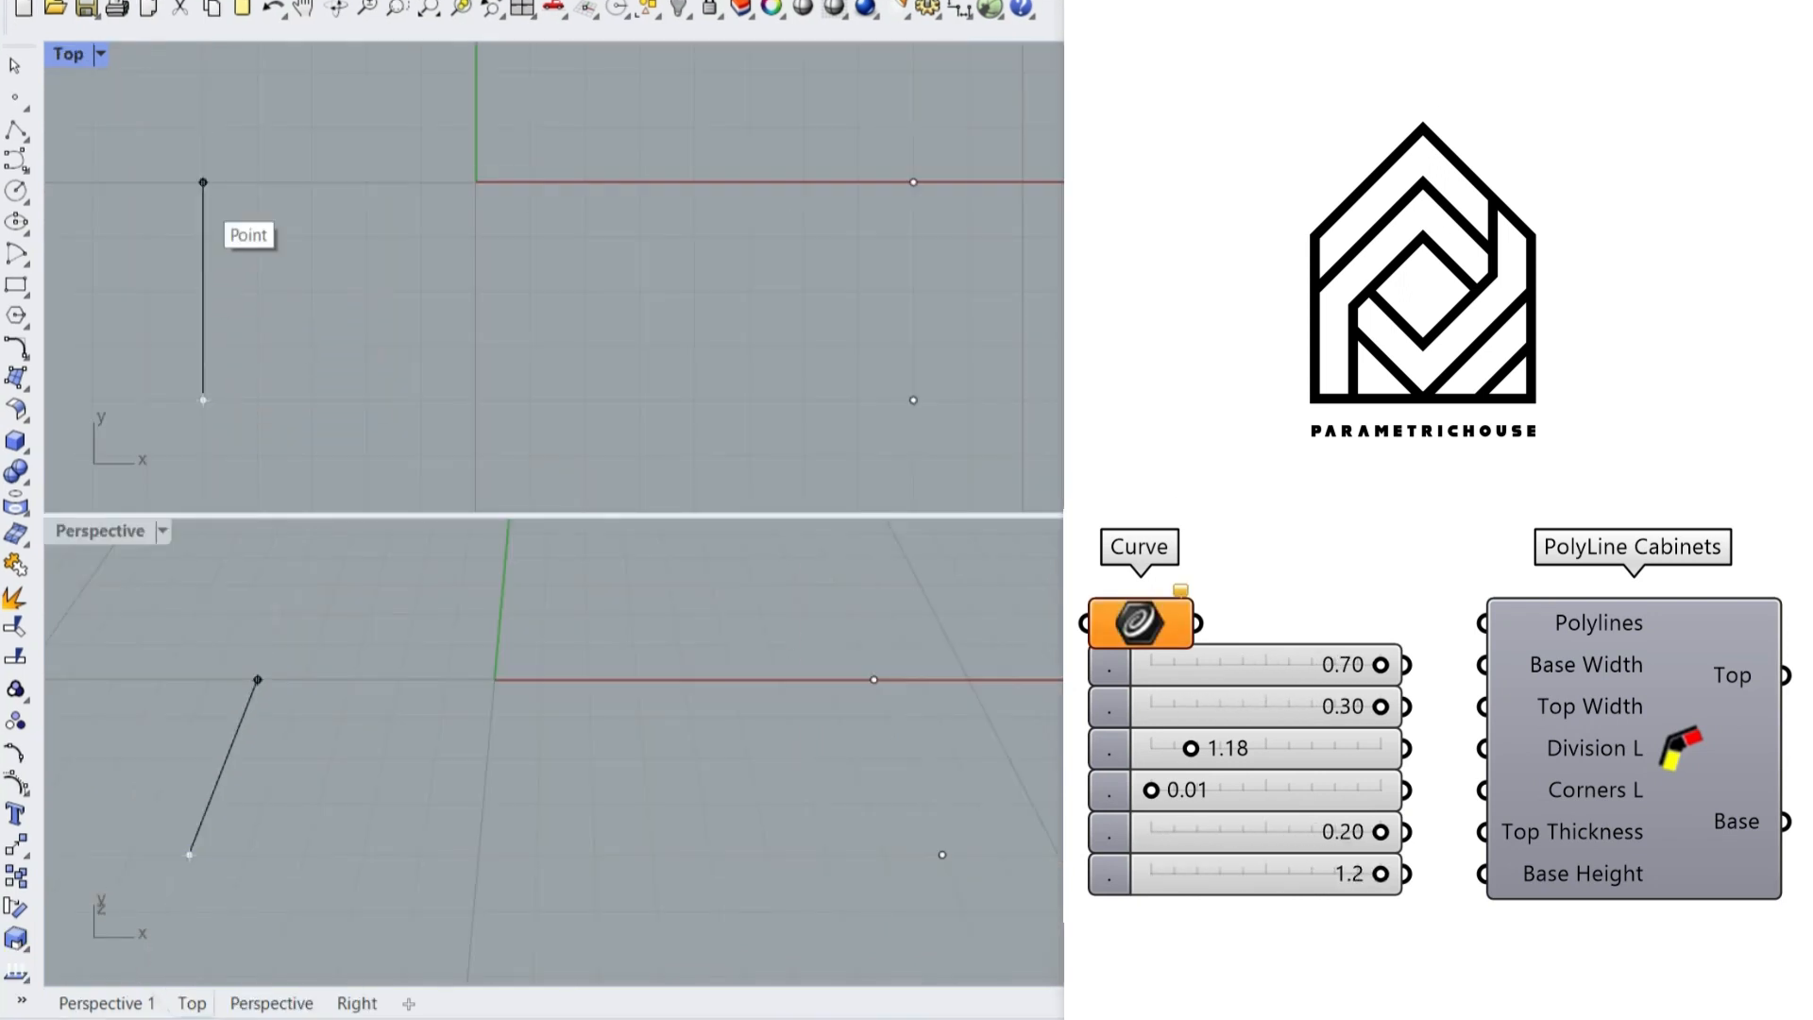
- Continue the U-shaped polyline through the three remaining reference points in the Top view
left_click(203, 183)
left_click(913, 183)
left_click(913, 399)
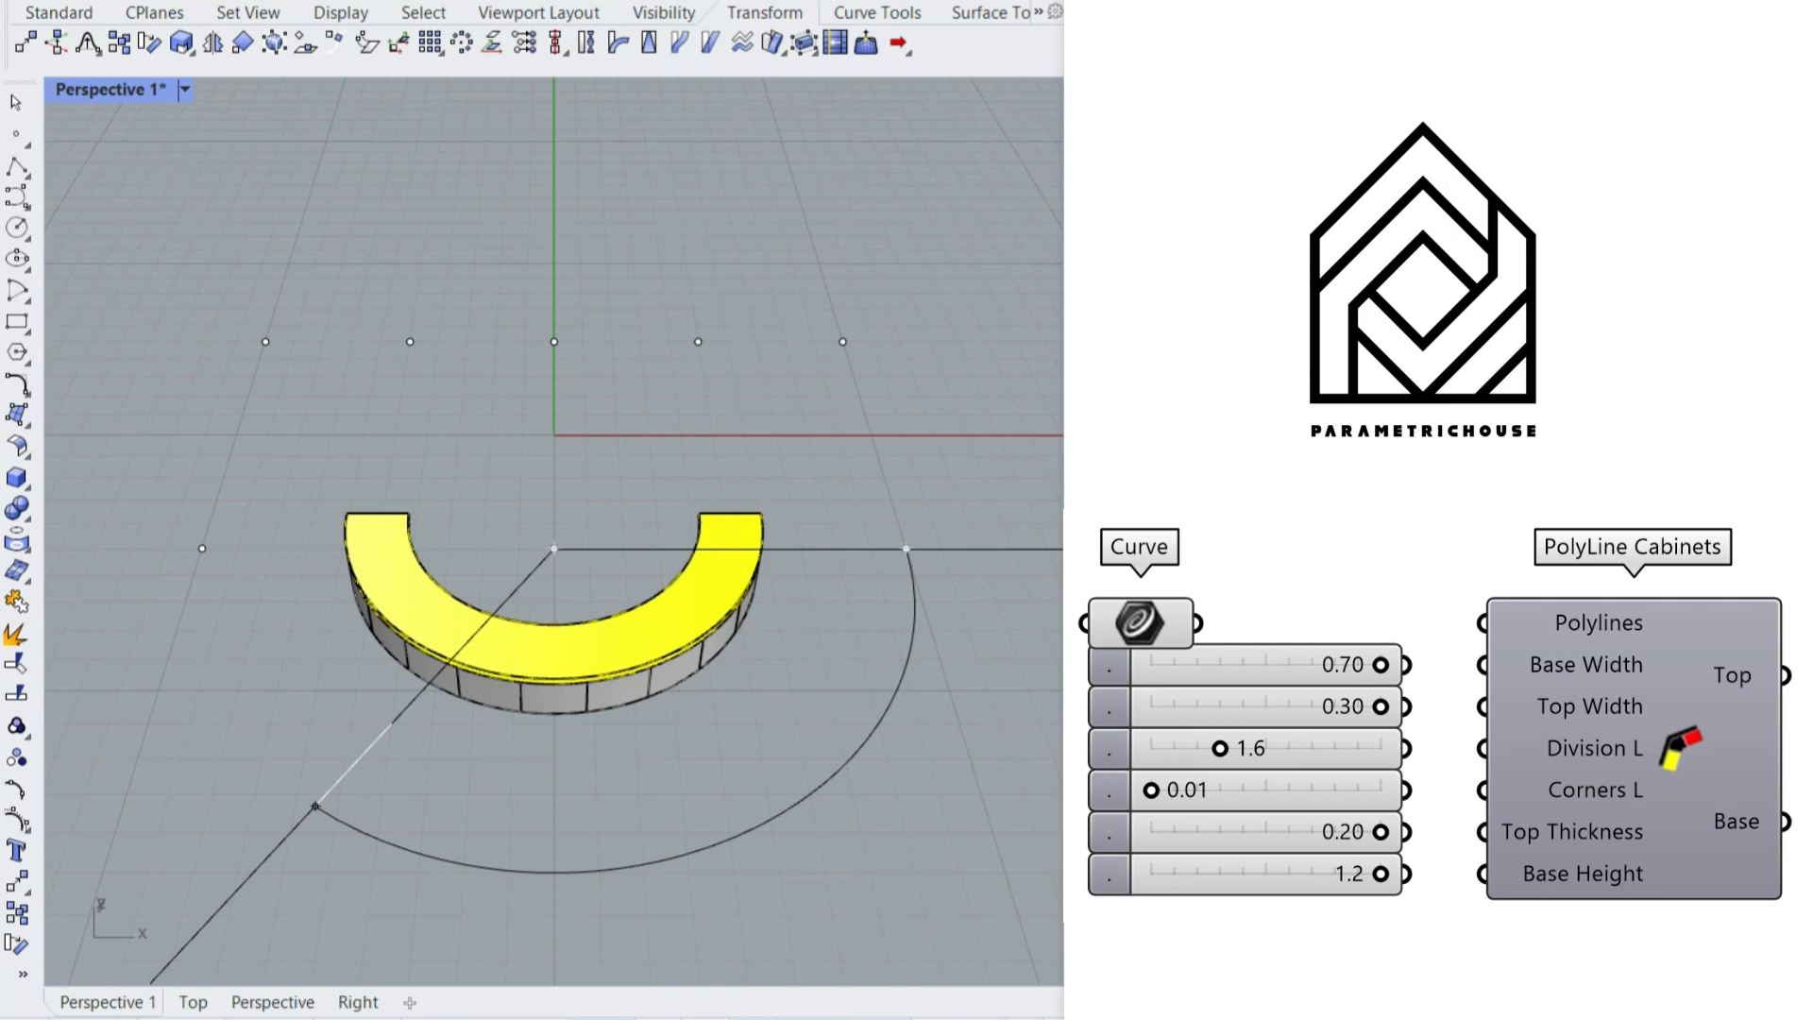
- Finish the large semicircular arc around the yellow cabinet at its opposite reference point and place two further arc points beyond the X axis
left_click(202, 548)
left_click(409, 341)
left_click(265, 341)
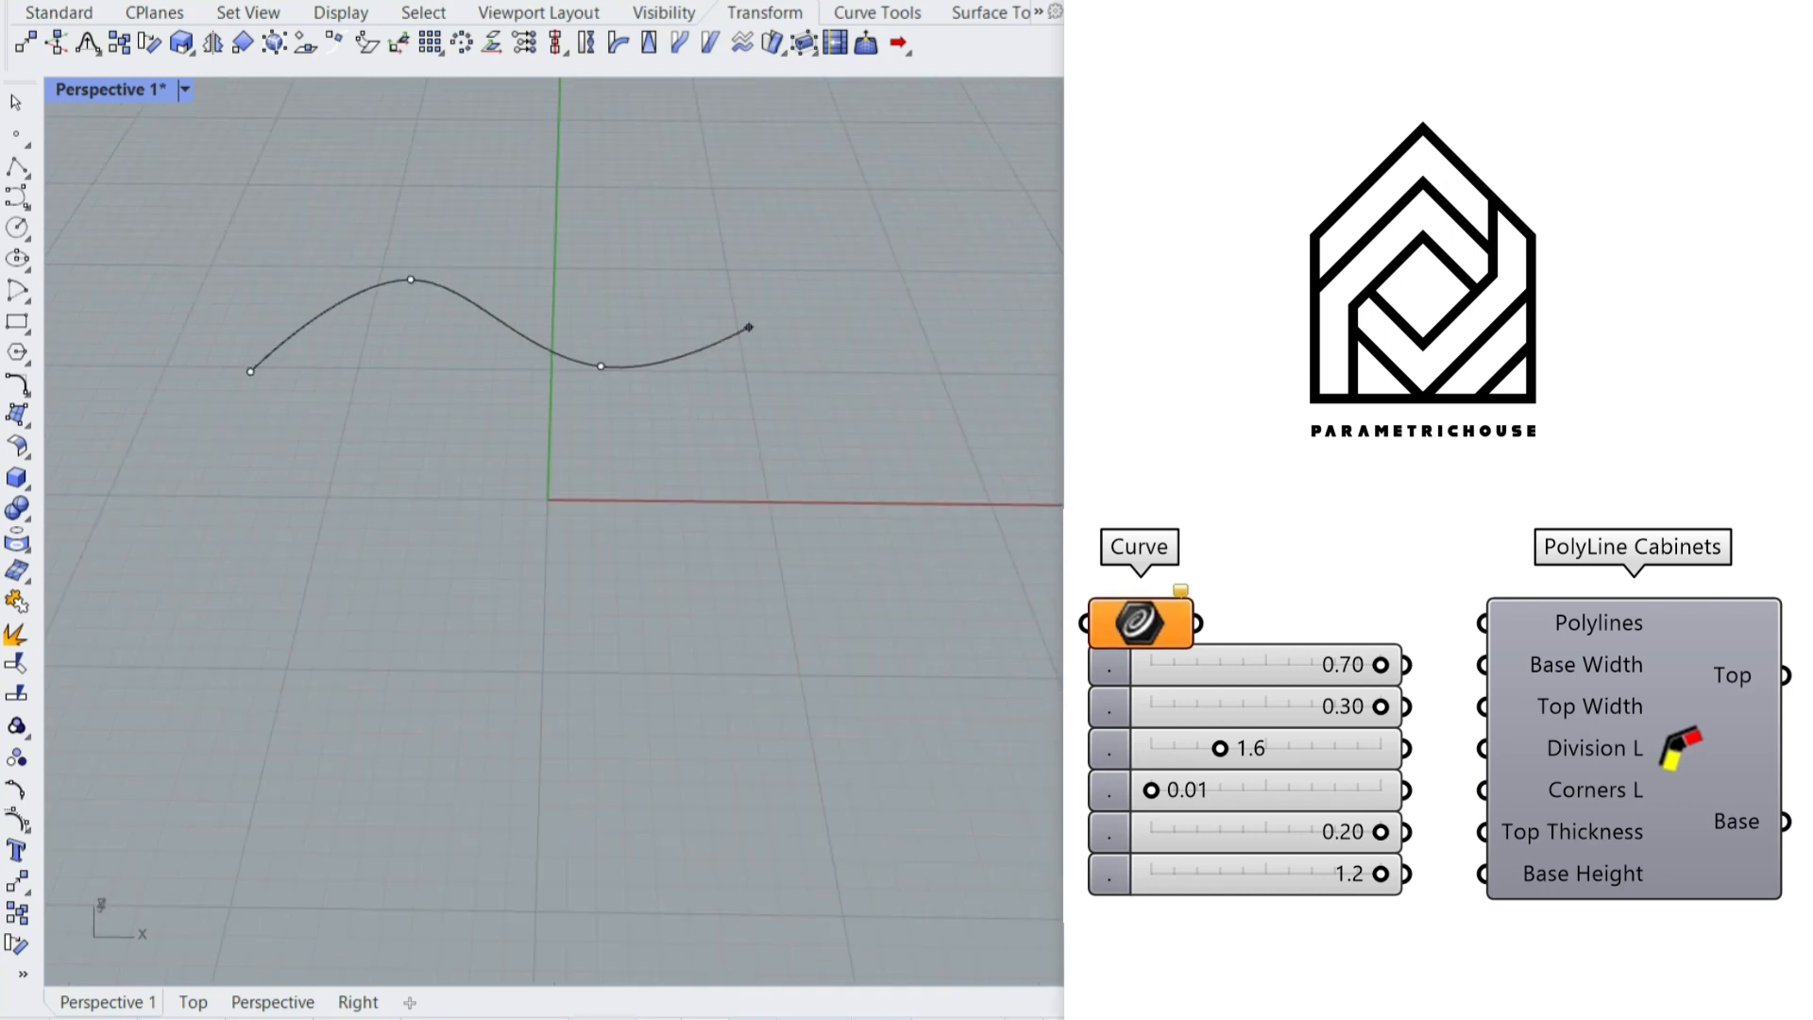
- Complete an S-shaped curve with its last point and finish a two-segment polyline in front of it
left_click(819, 280)
key("Return")
left_click(810, 511)
key("Return")
key("Return")
- Draw another open polyline in front of the two cabinet runs, and a further two-point object behind it
left_click(150, 628)
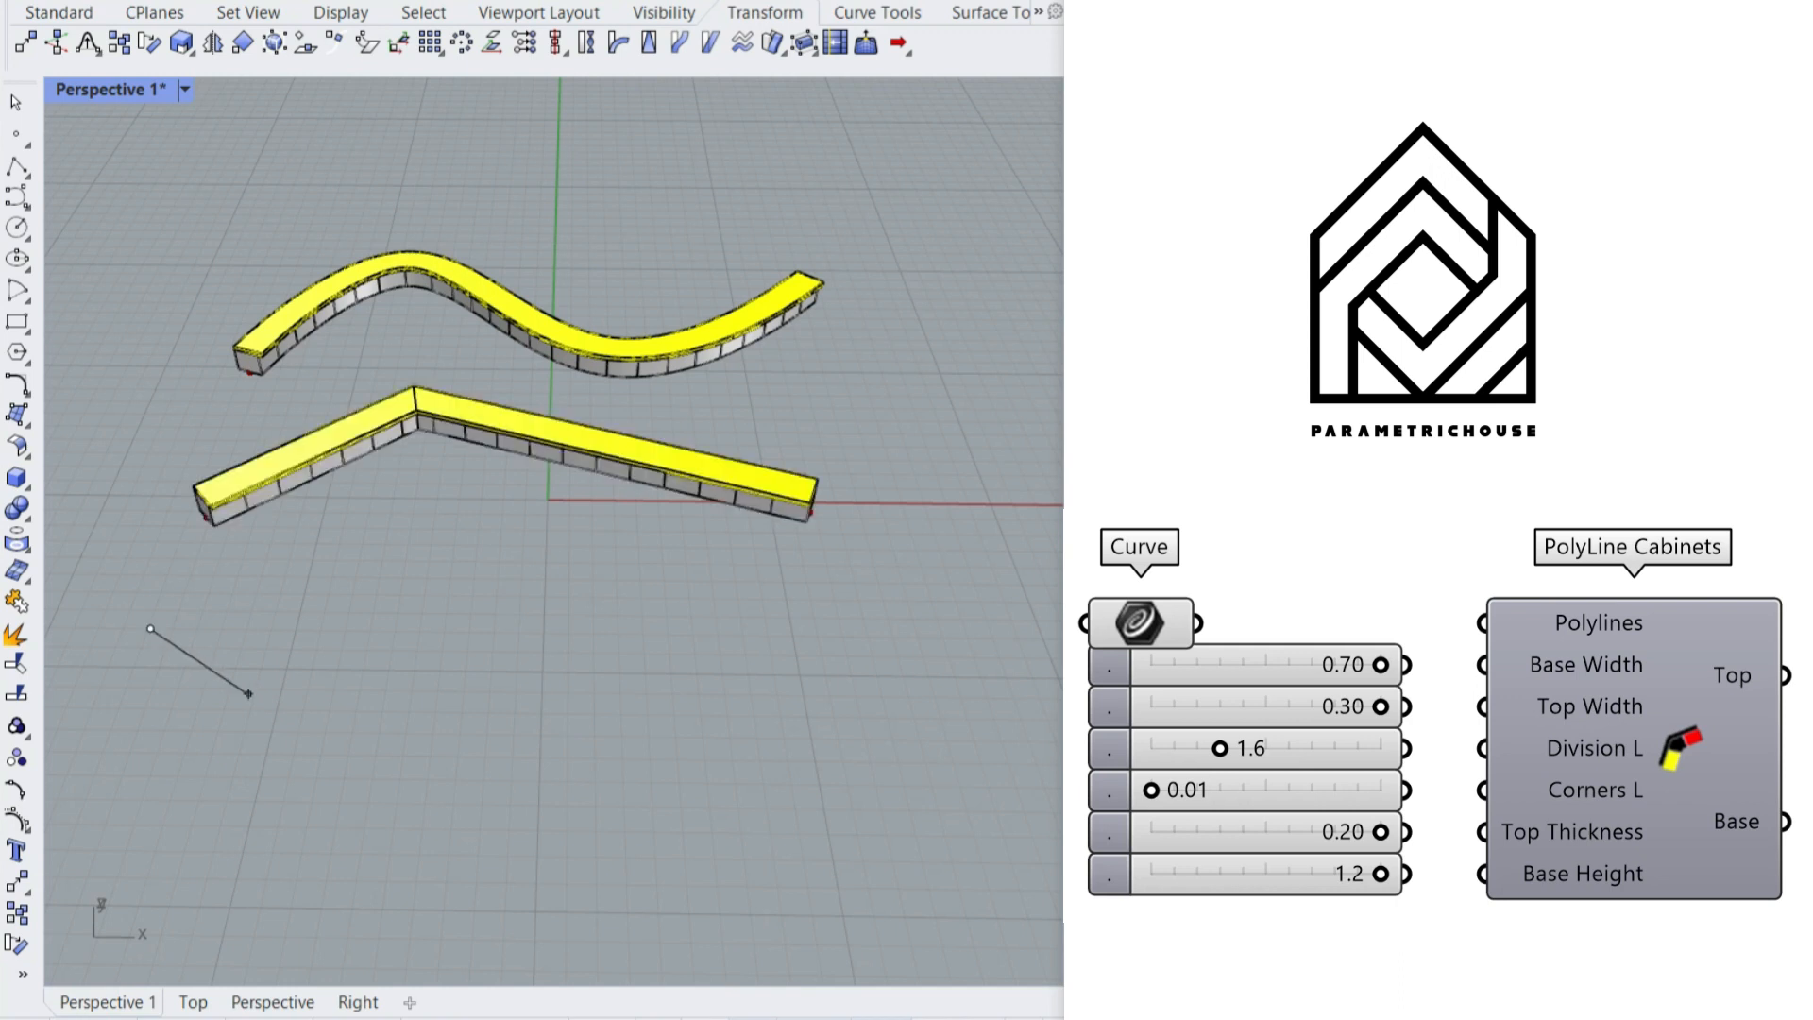
left_click(964, 746)
key("Return")
key("Return")
left_click(350, 595)
left_click(598, 586)
key("Return")
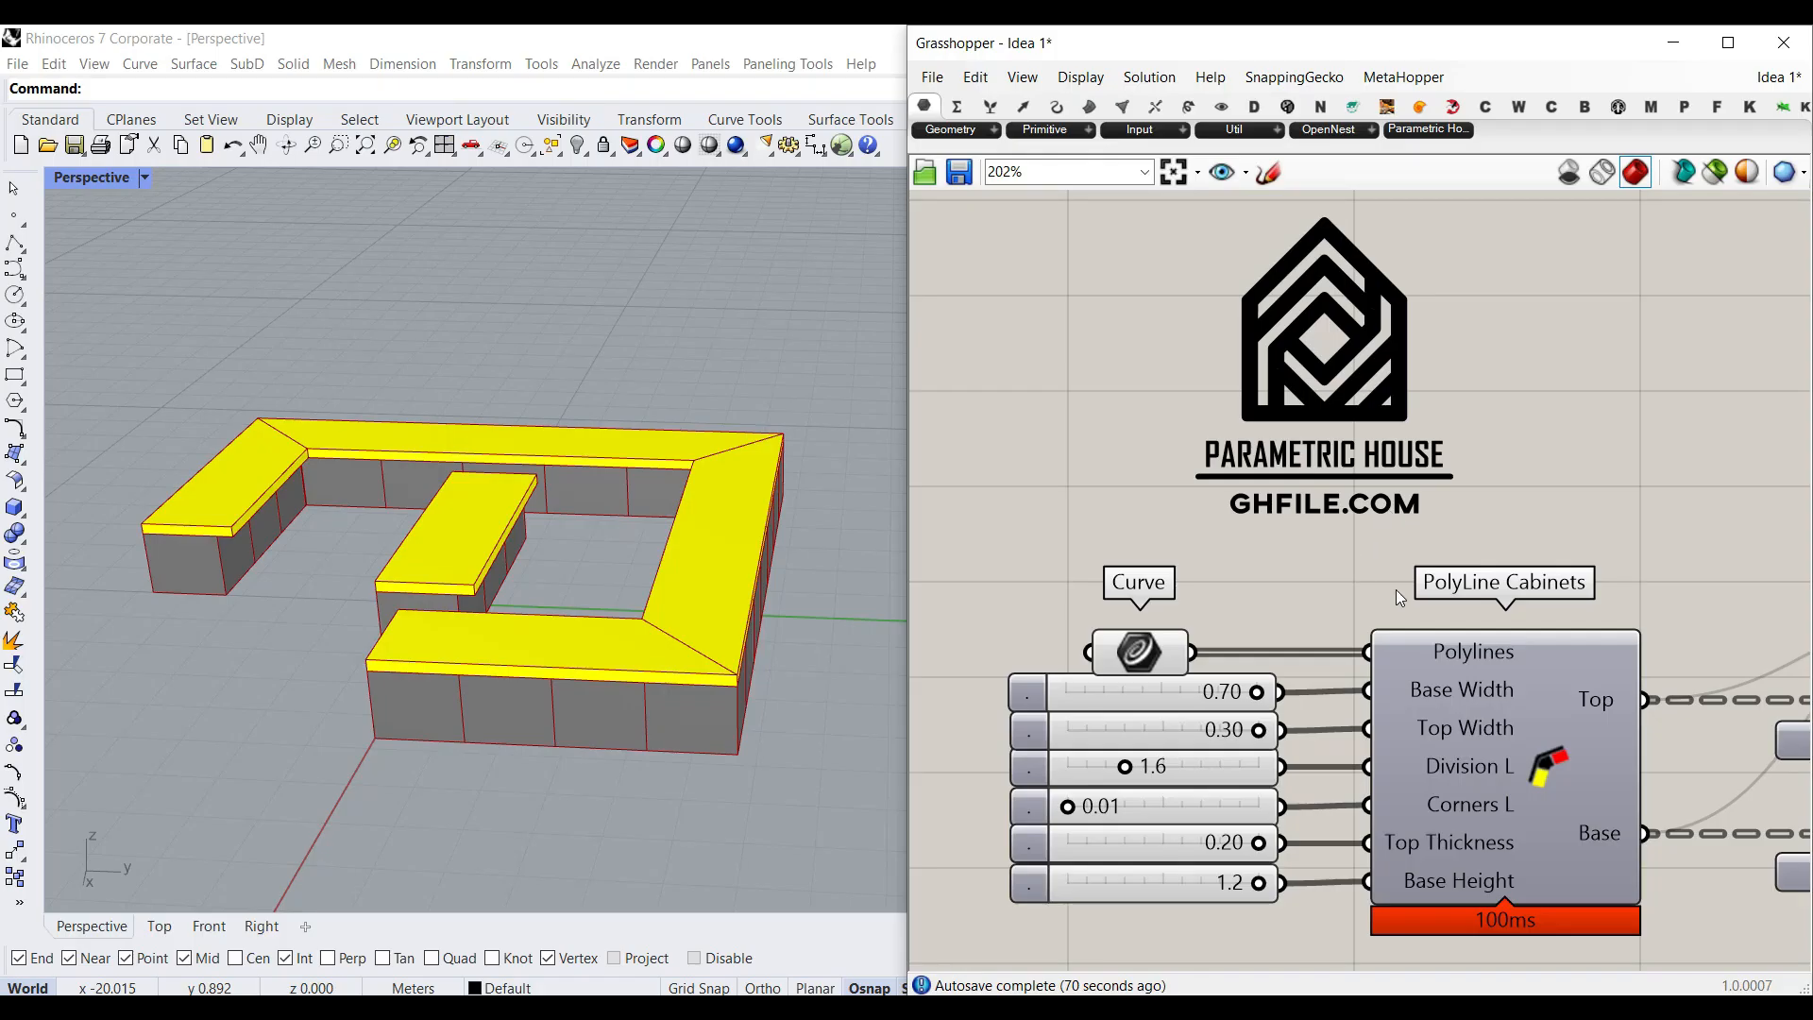
- Move the Curve component up slightly, select it, and examine the input polylines under the cabinets
left_click(1136, 629)
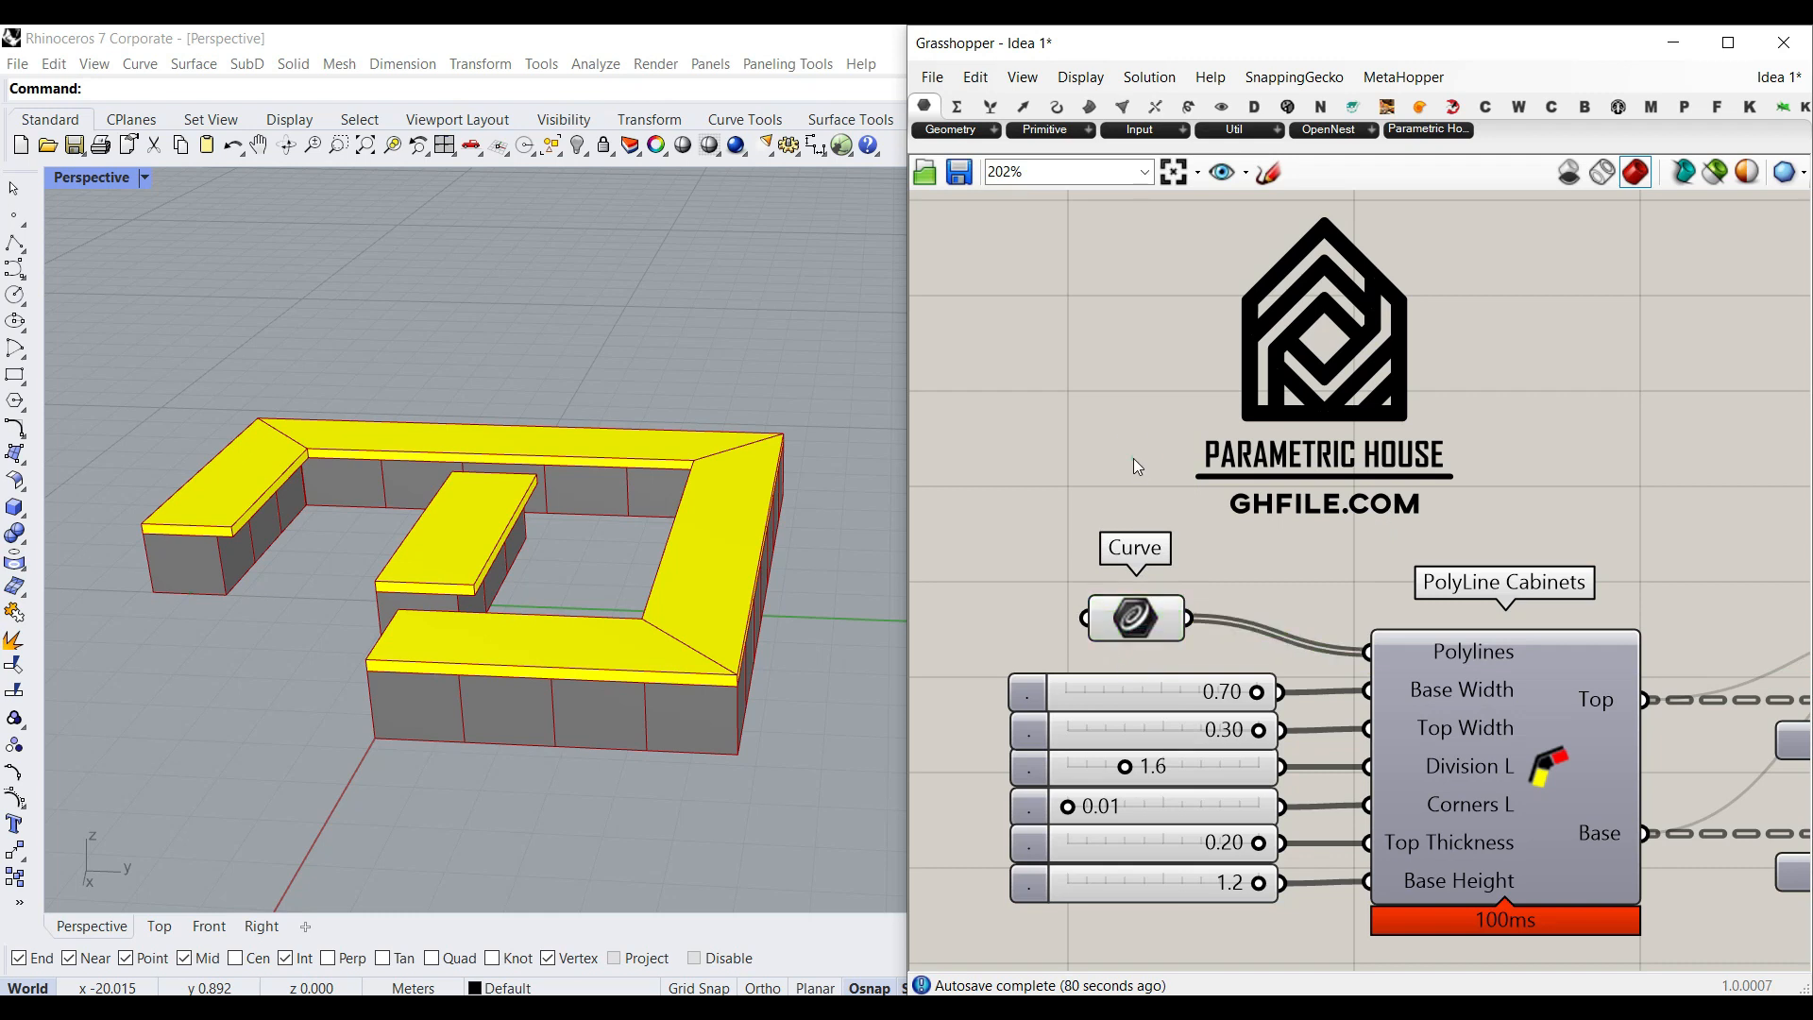
right_click_drag(636, 557, 931, 627)
left_click(1137, 625)
right_click_drag(615, 688, 457, 459)
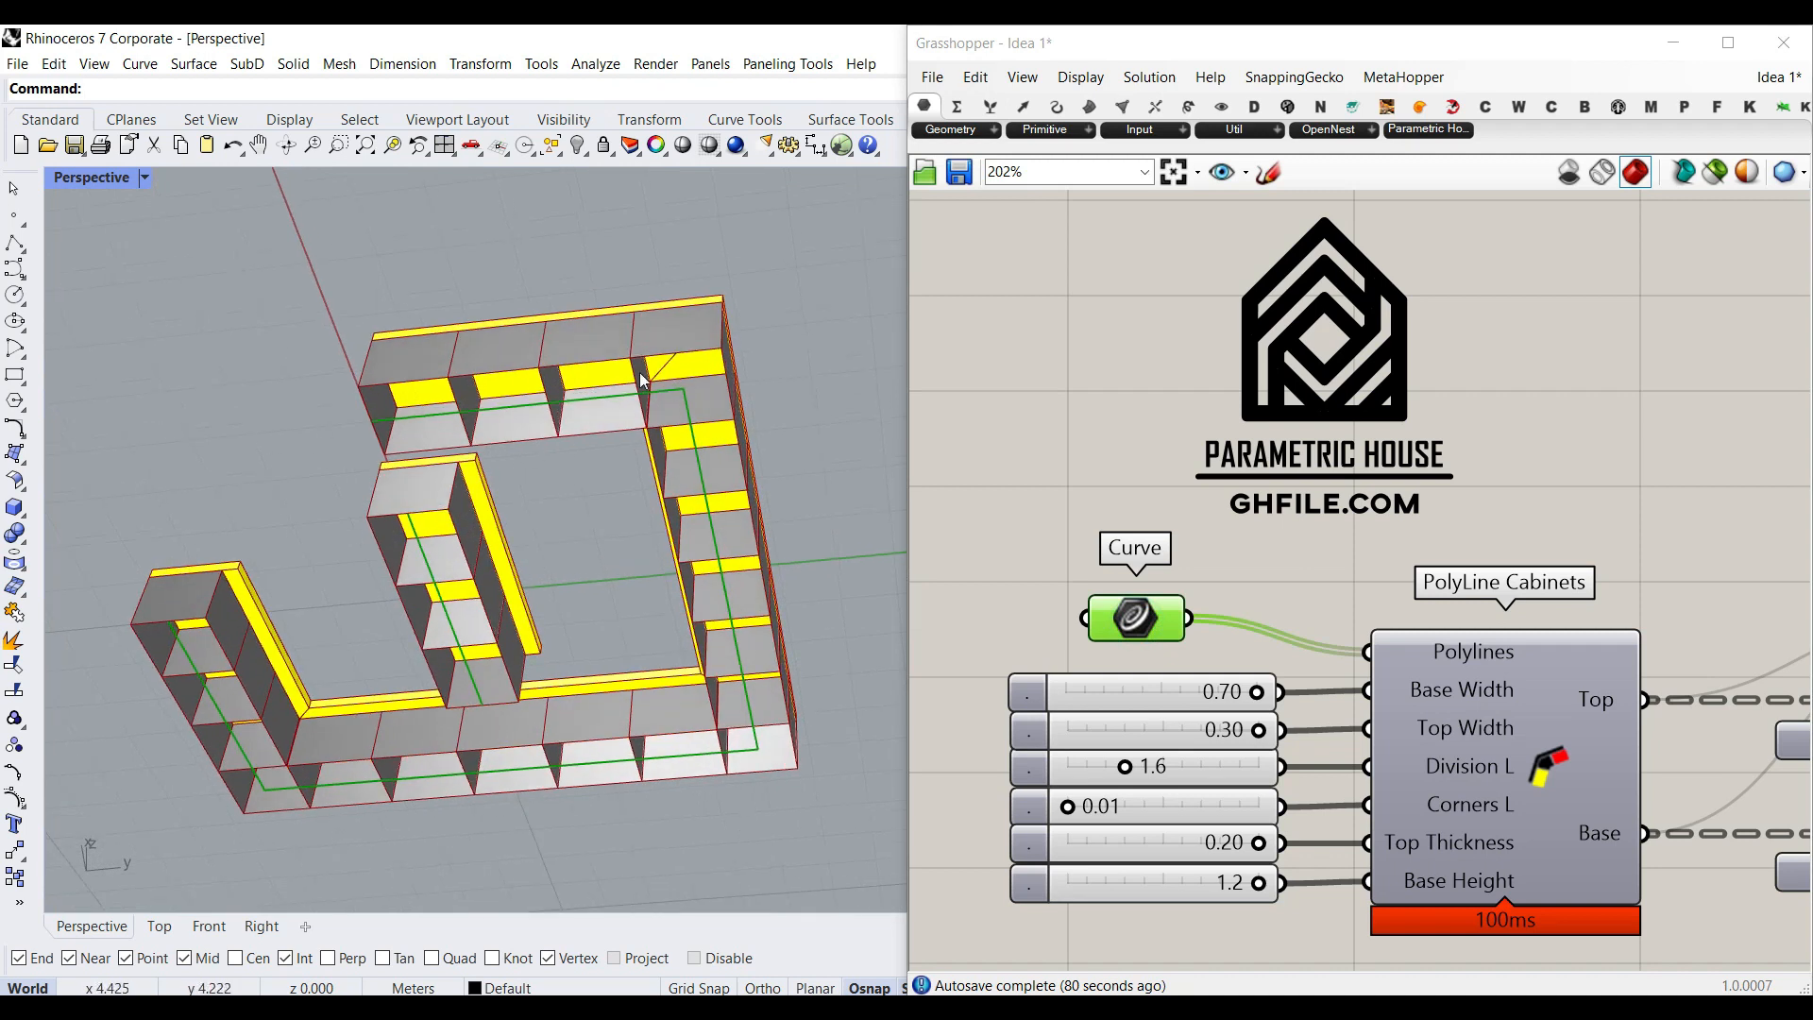
right_click_drag(565, 446, 927, 655)
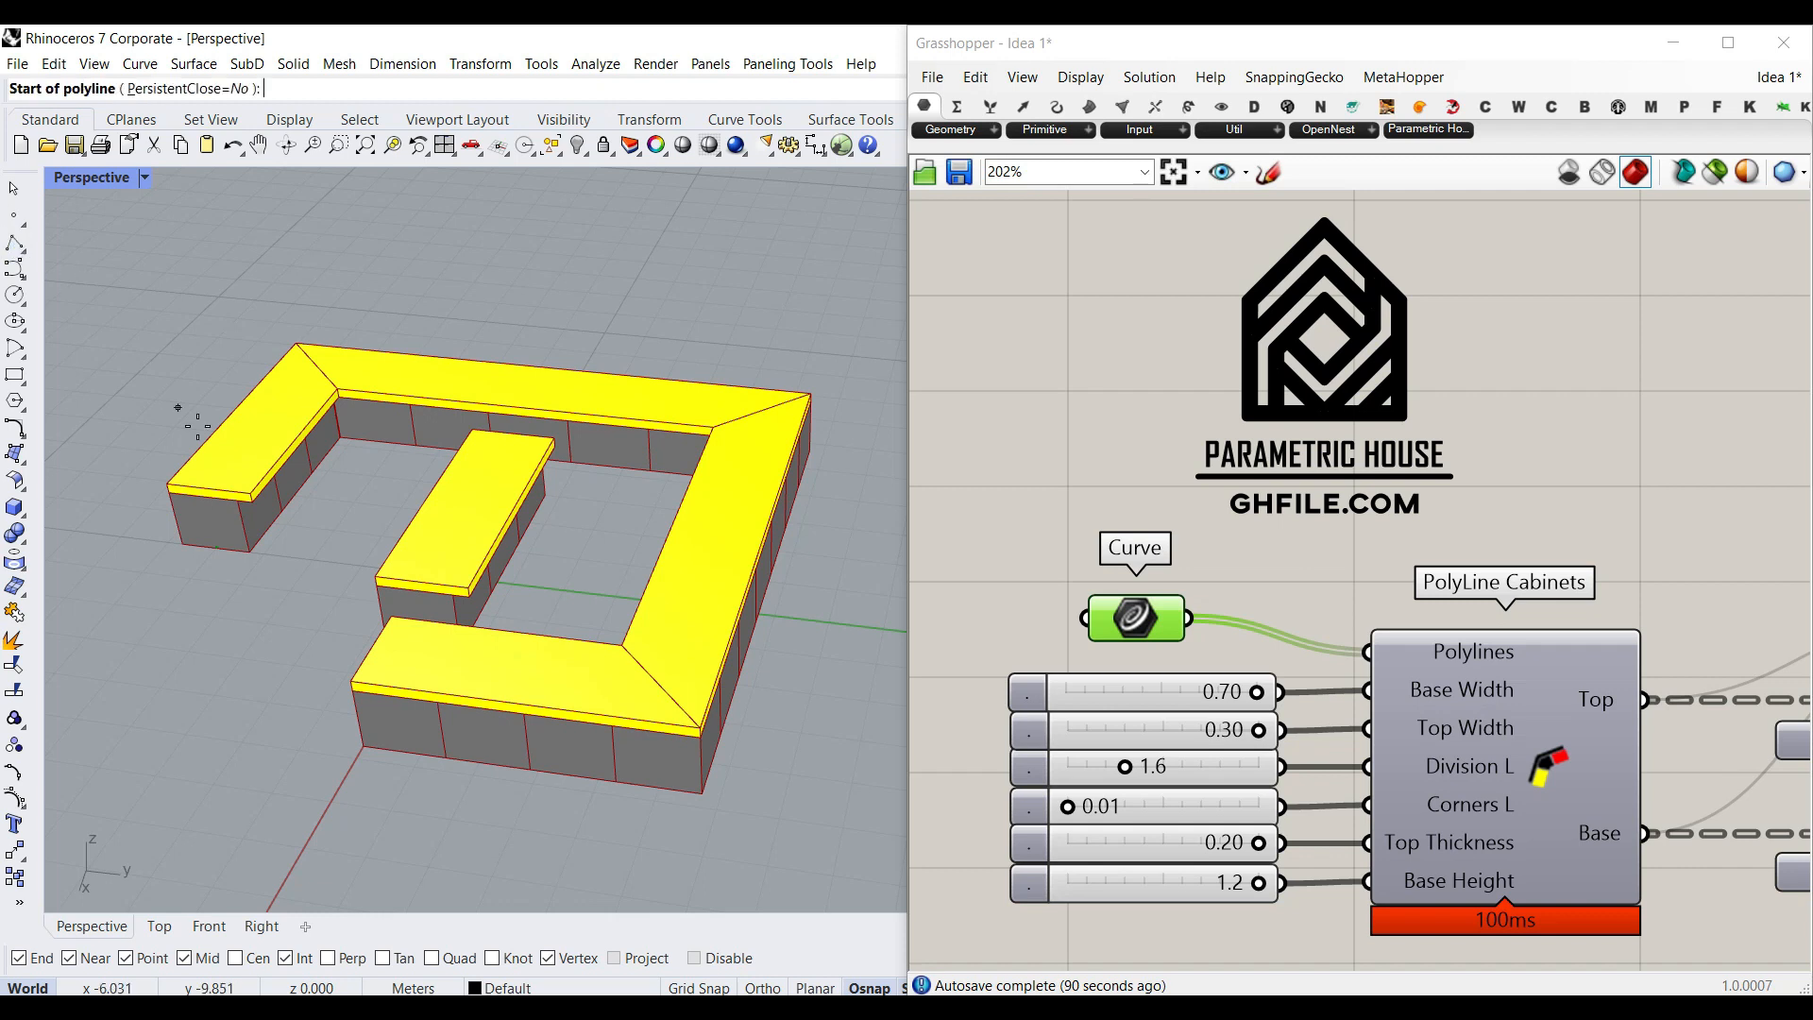
- Draw an open five-segment polyline beside the existing cabinets and set it as the single curve of the Curve component
scroll(244, 562, "down", 4)
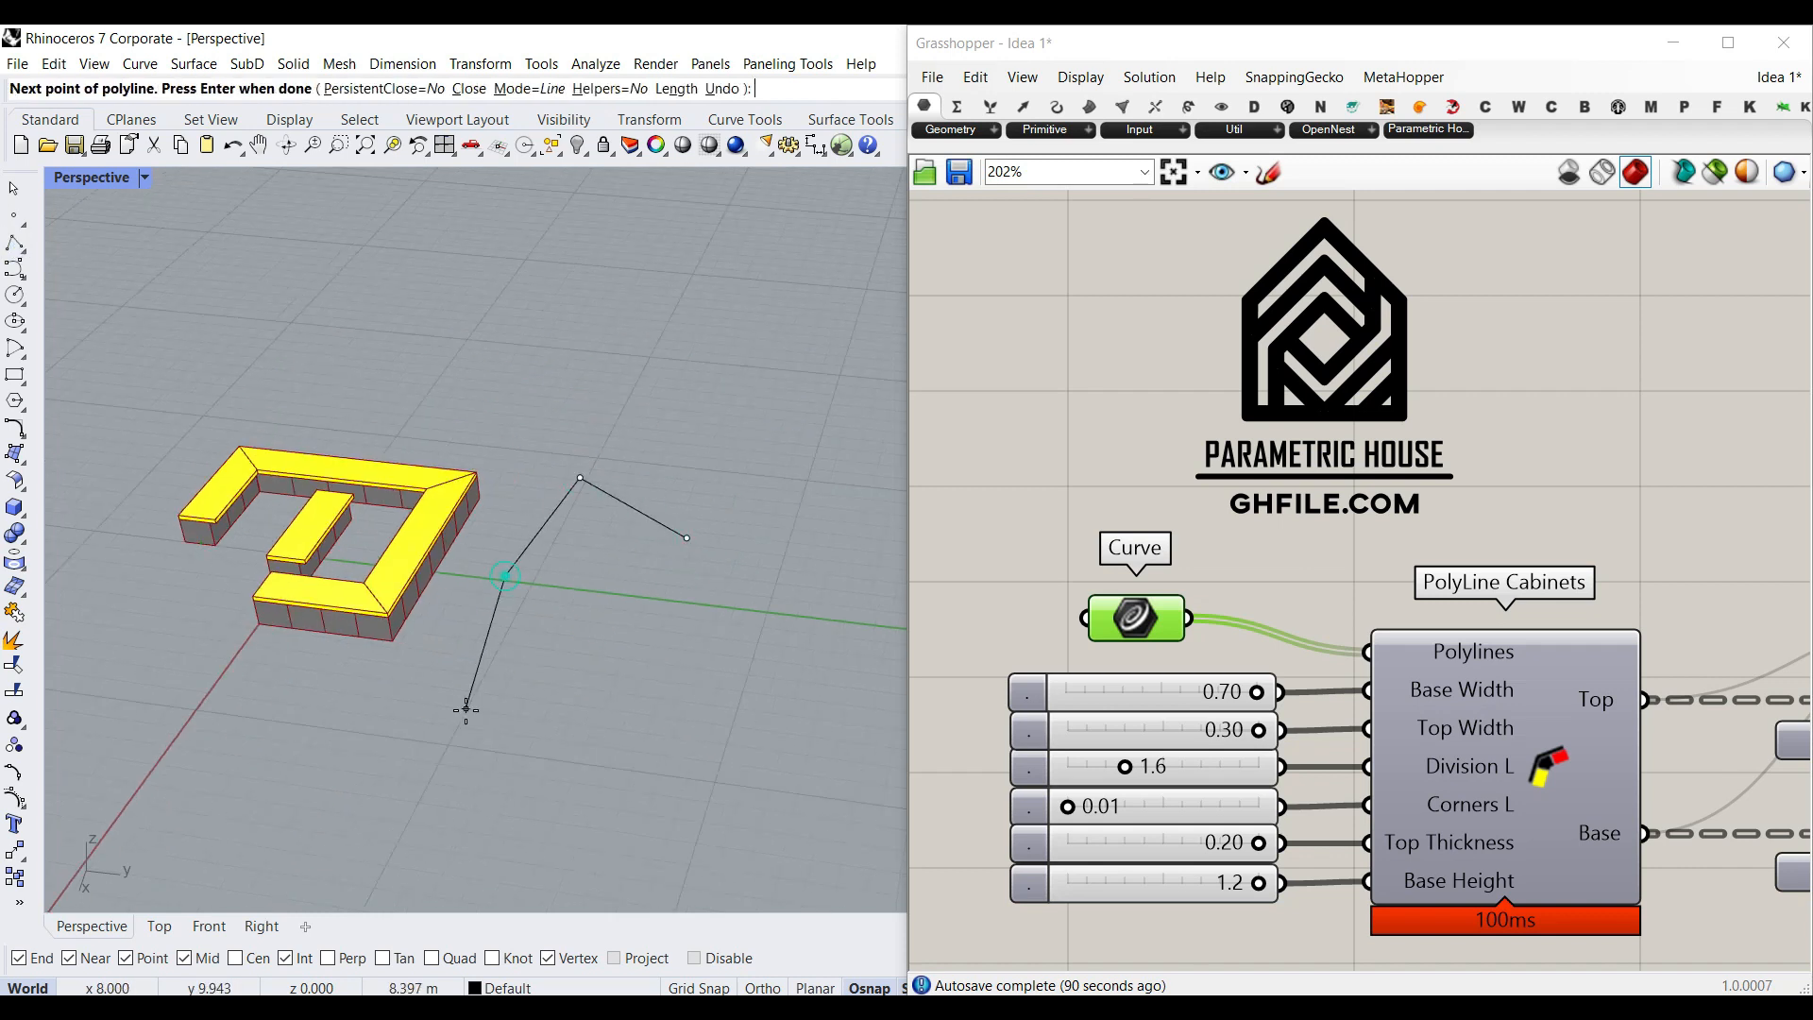
right_click(1153, 610)
left_click(1227, 825)
left_click(646, 519)
scroll(614, 622, "up", 6)
right_click_drag(611, 621, 525, 652)
scroll(614, 616, "down", 5)
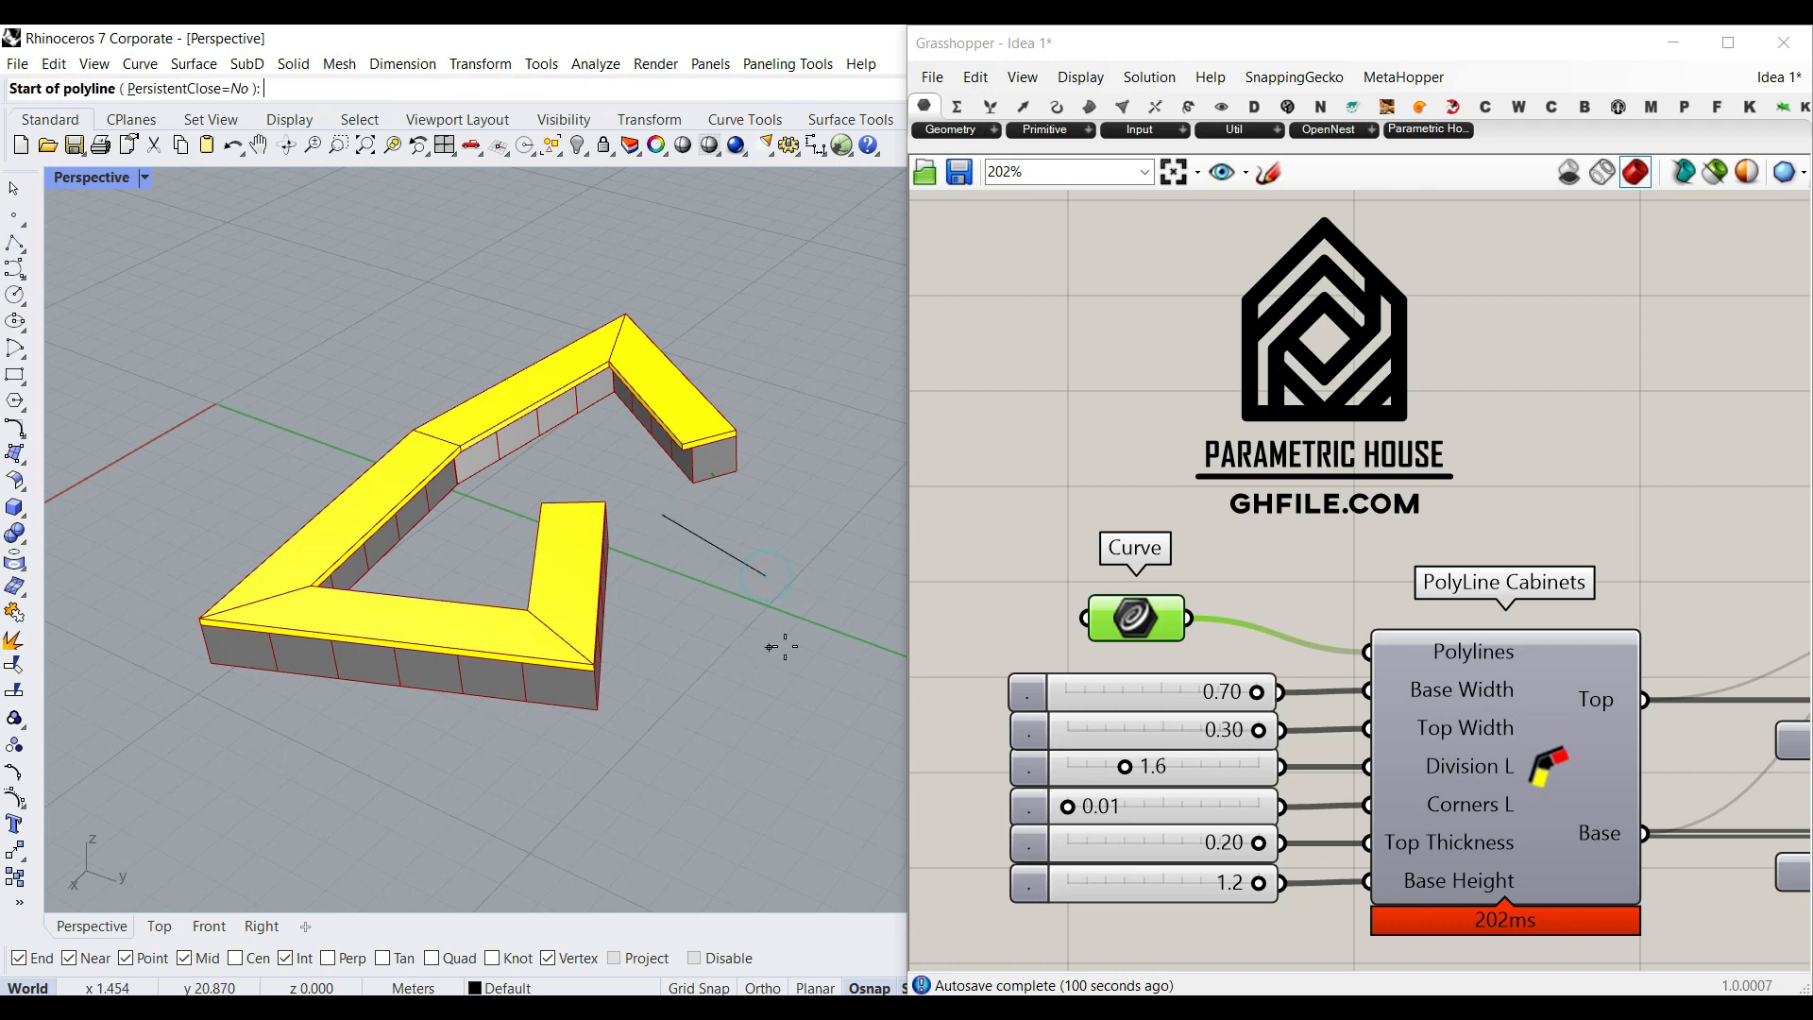
- Assign the long polyline and the two short separate lines to the Curve component as multiple curves
right_click(1146, 609)
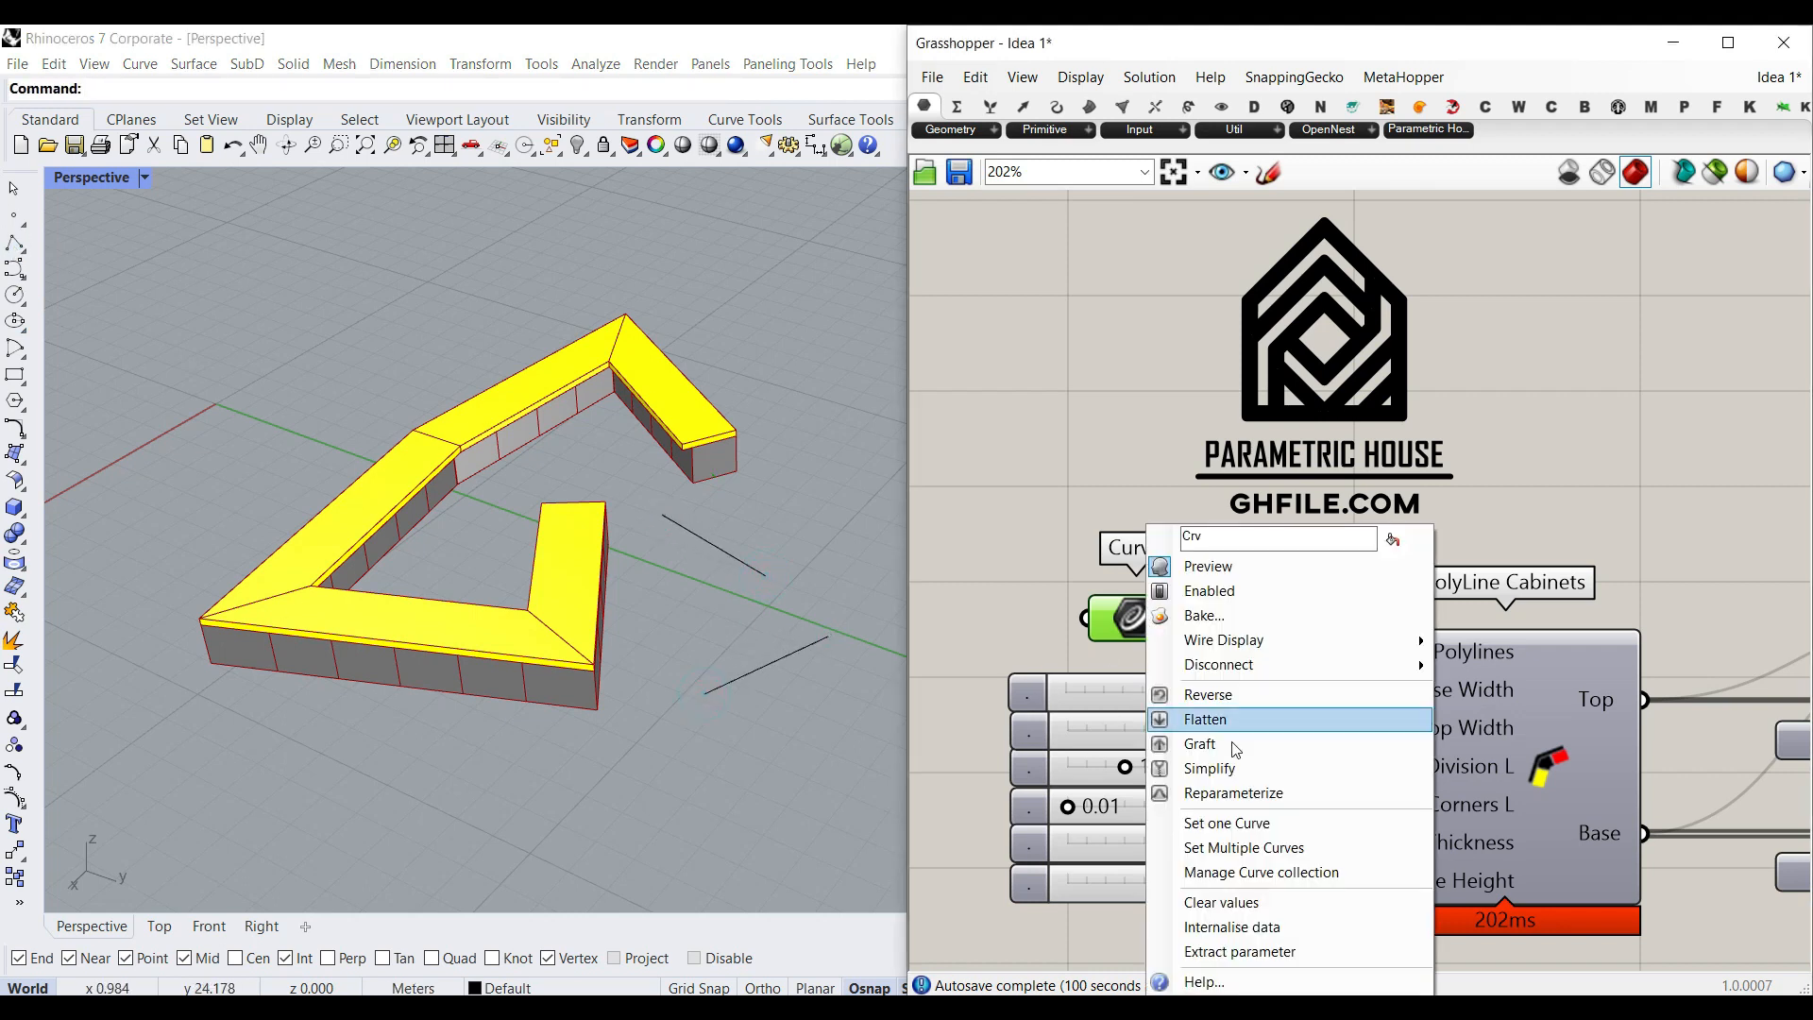
left_click(1265, 847)
key("Return")
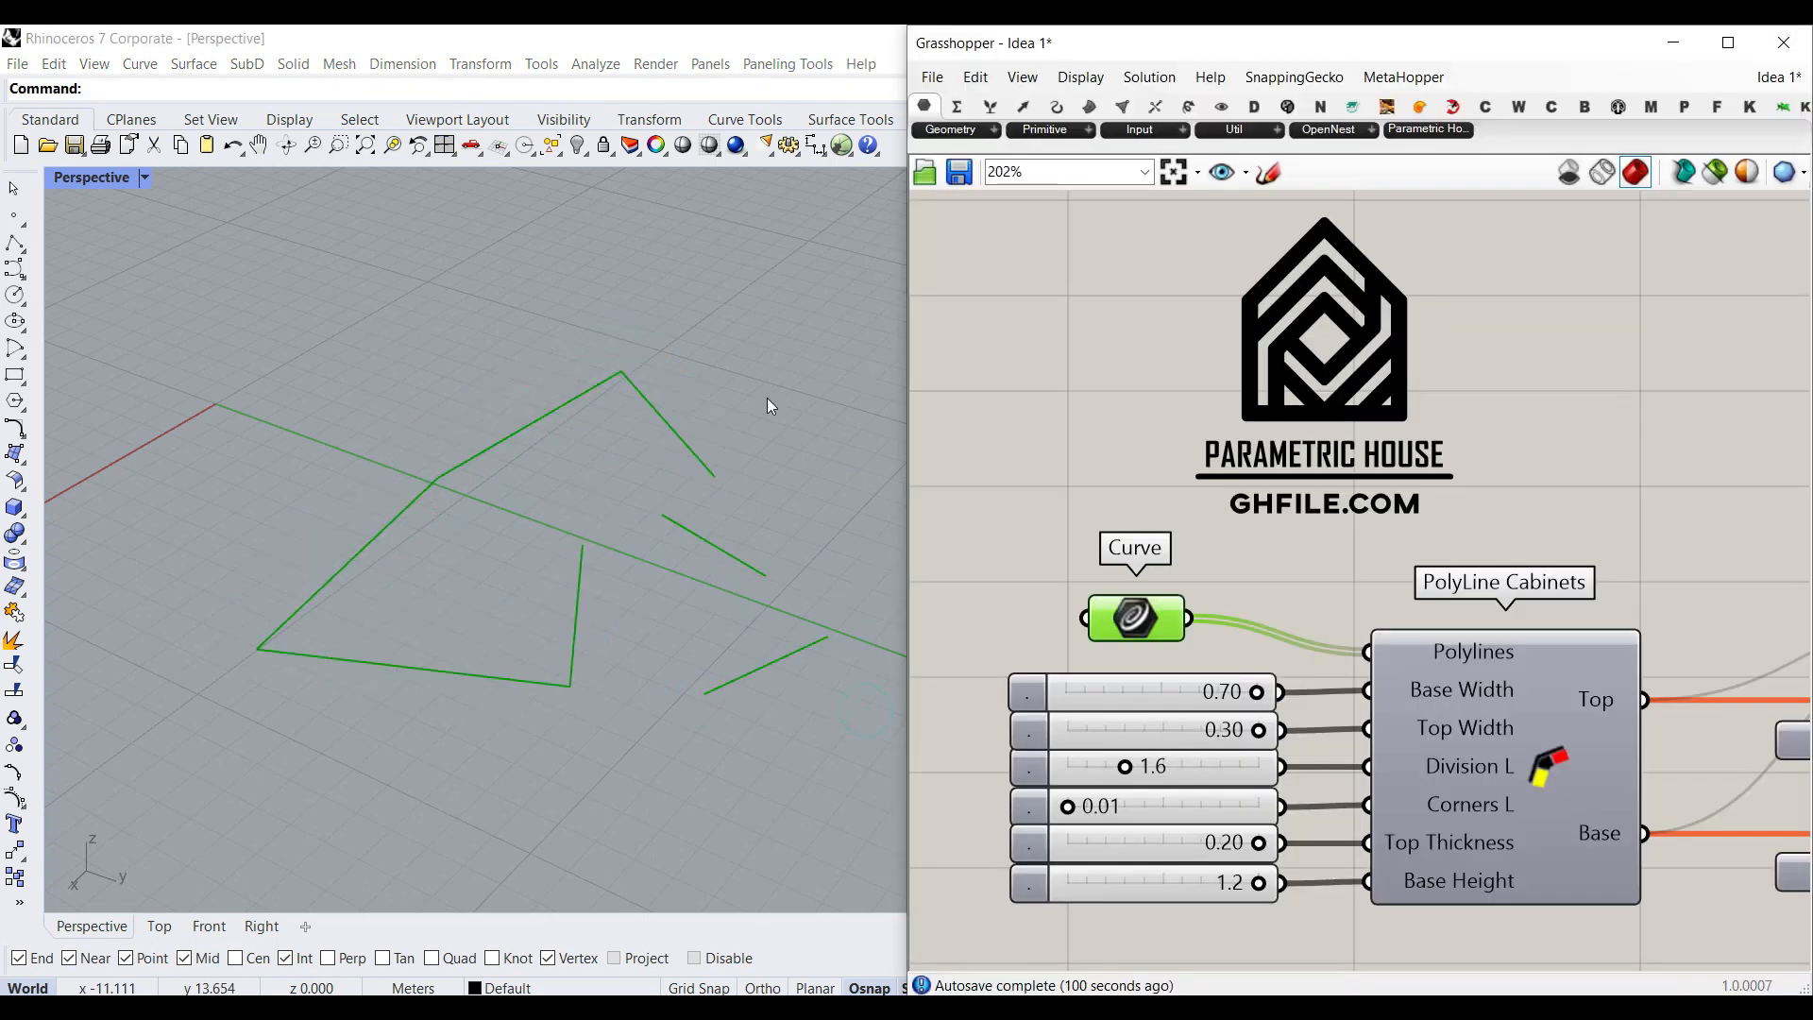
right_click_drag(766, 398, 526, 517)
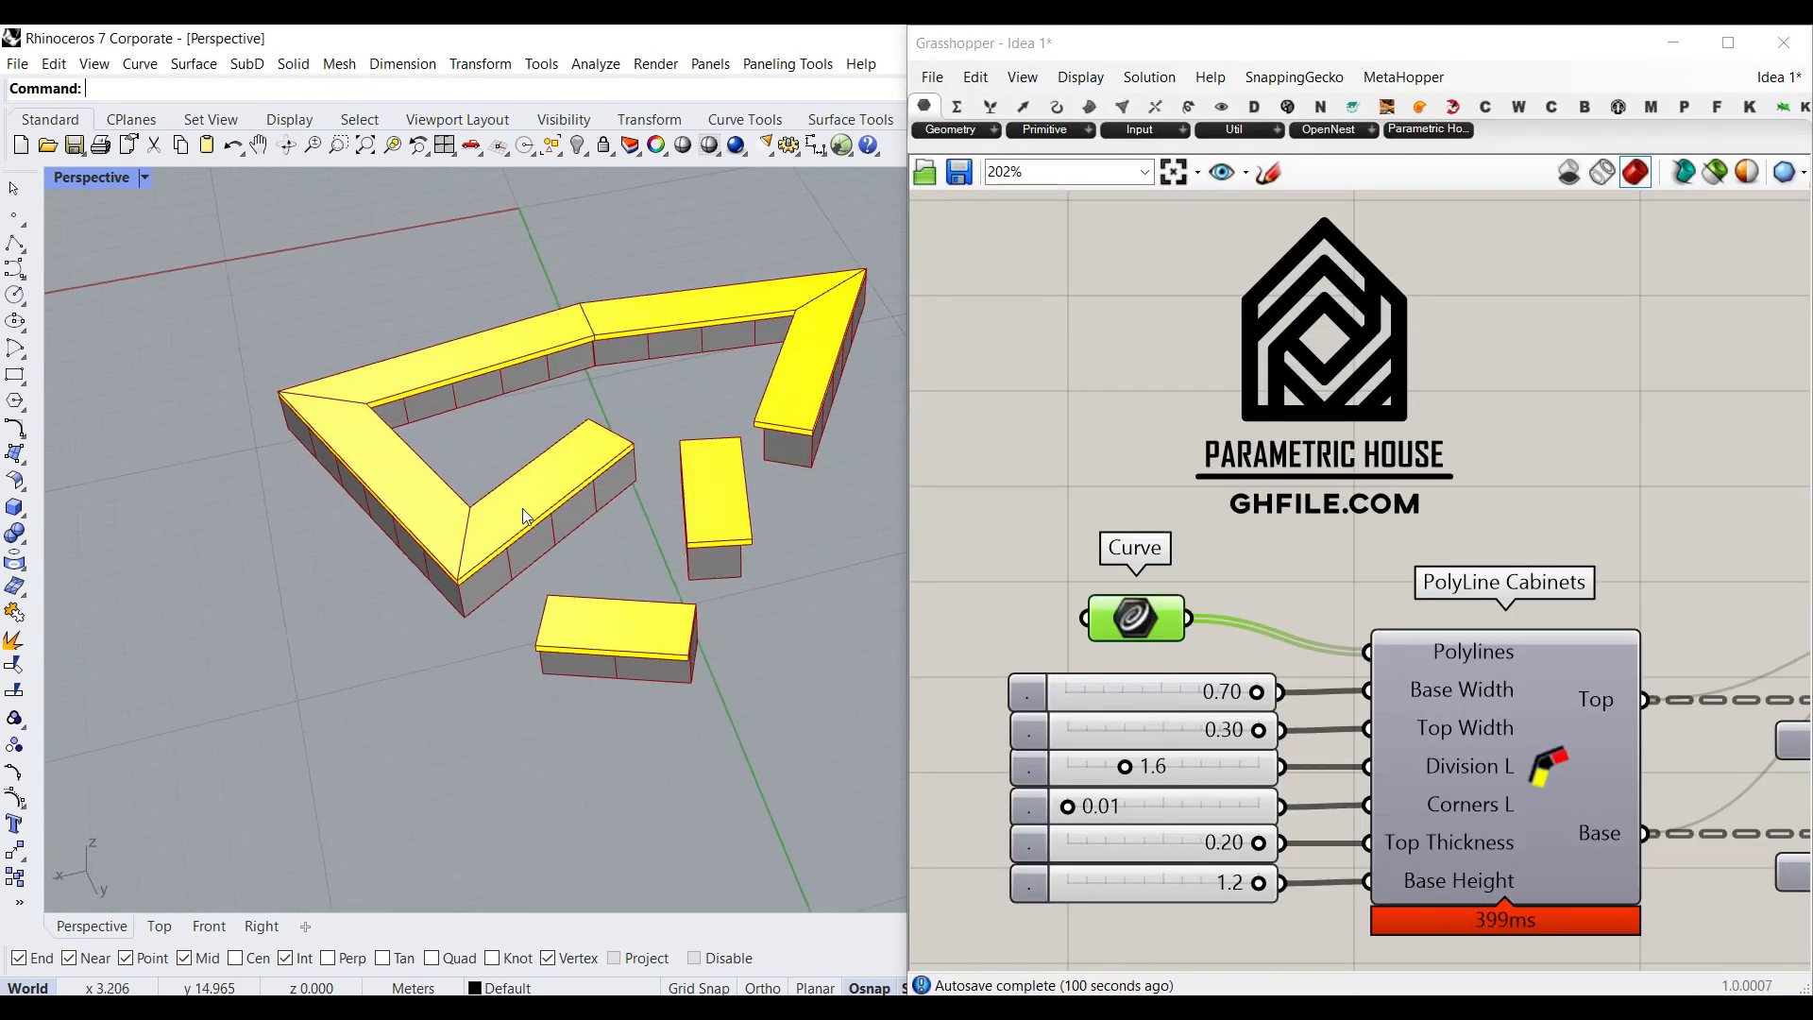
- Set the cabinets' Base Width to 0.65 while viewing a corner from below
right_click_drag(529, 652, 534, 486)
scroll(417, 495, "up", 5)
scroll(431, 479, "up", 2)
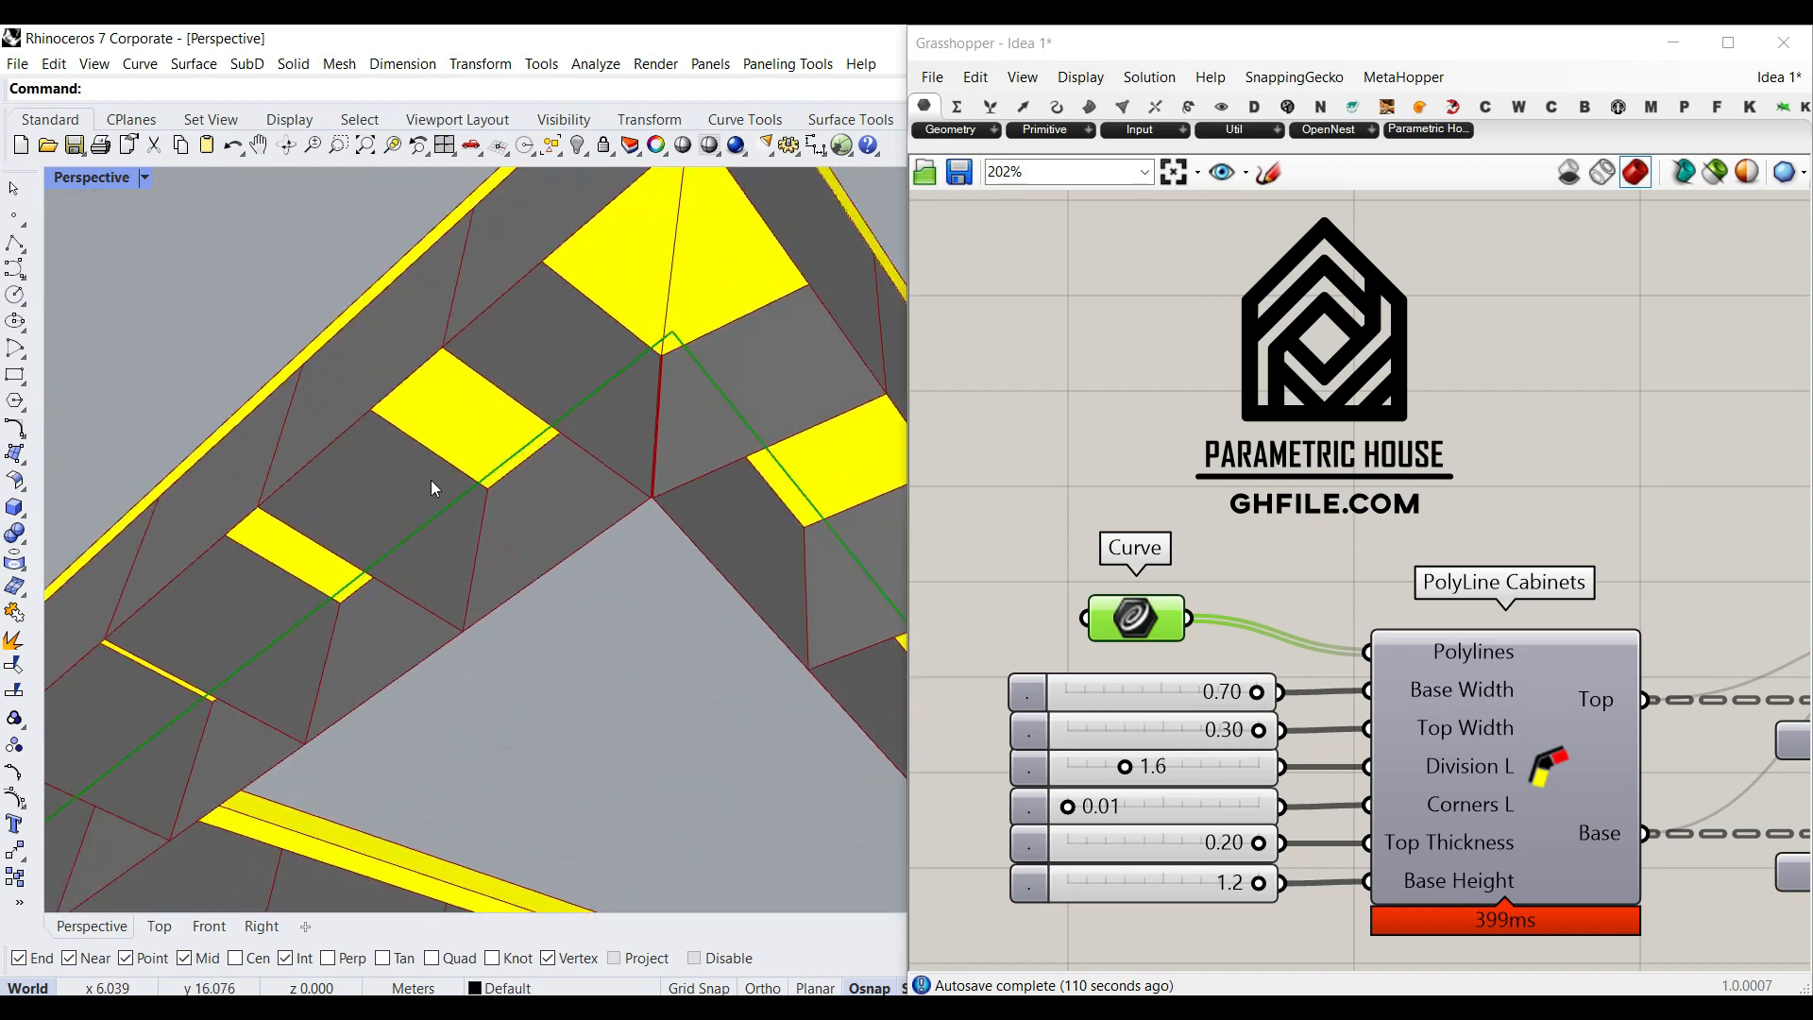
mouse_move(1256, 692)
left_mouse_down()
mouse_move(1188, 710)
mouse_move(1233, 708)
left_mouse_up()
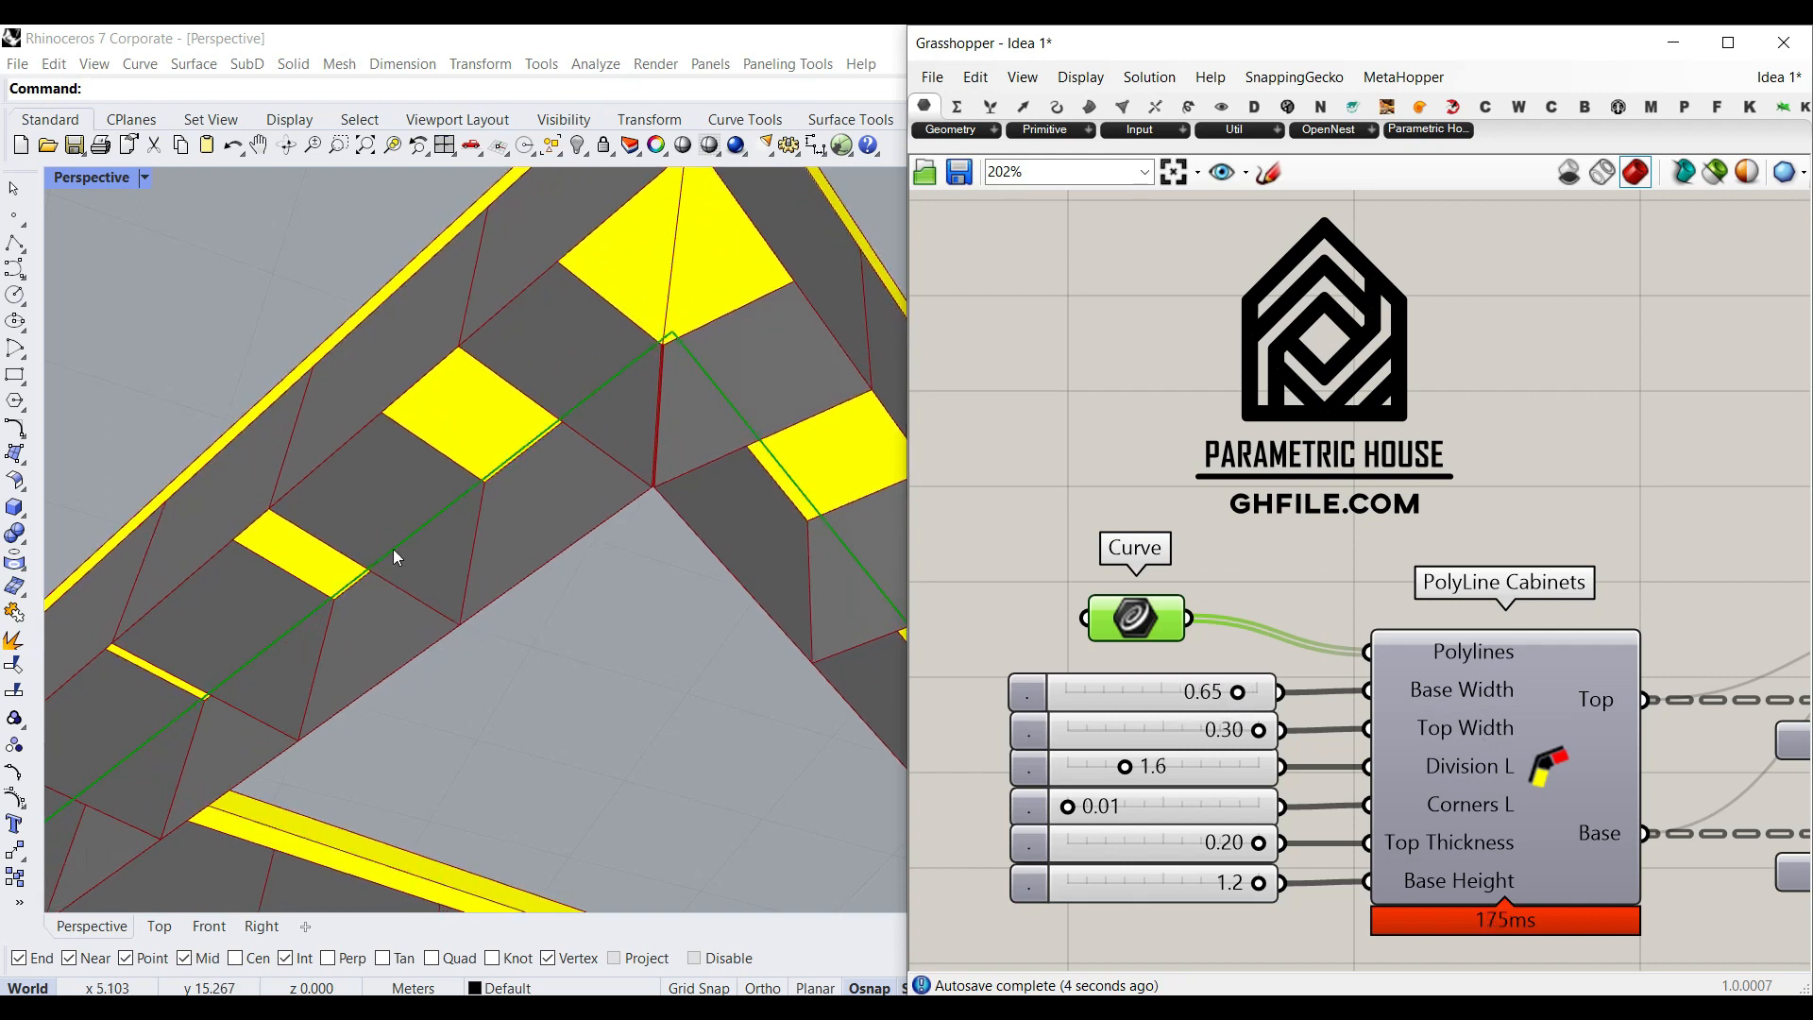
- Test the countertop's Top Width at 0.05 and settle on 0.20
right_click_drag(393, 550, 271, 583)
scroll(383, 571, "down", 5)
right_click_drag(384, 573, 435, 567)
scroll(502, 621, "up", 5)
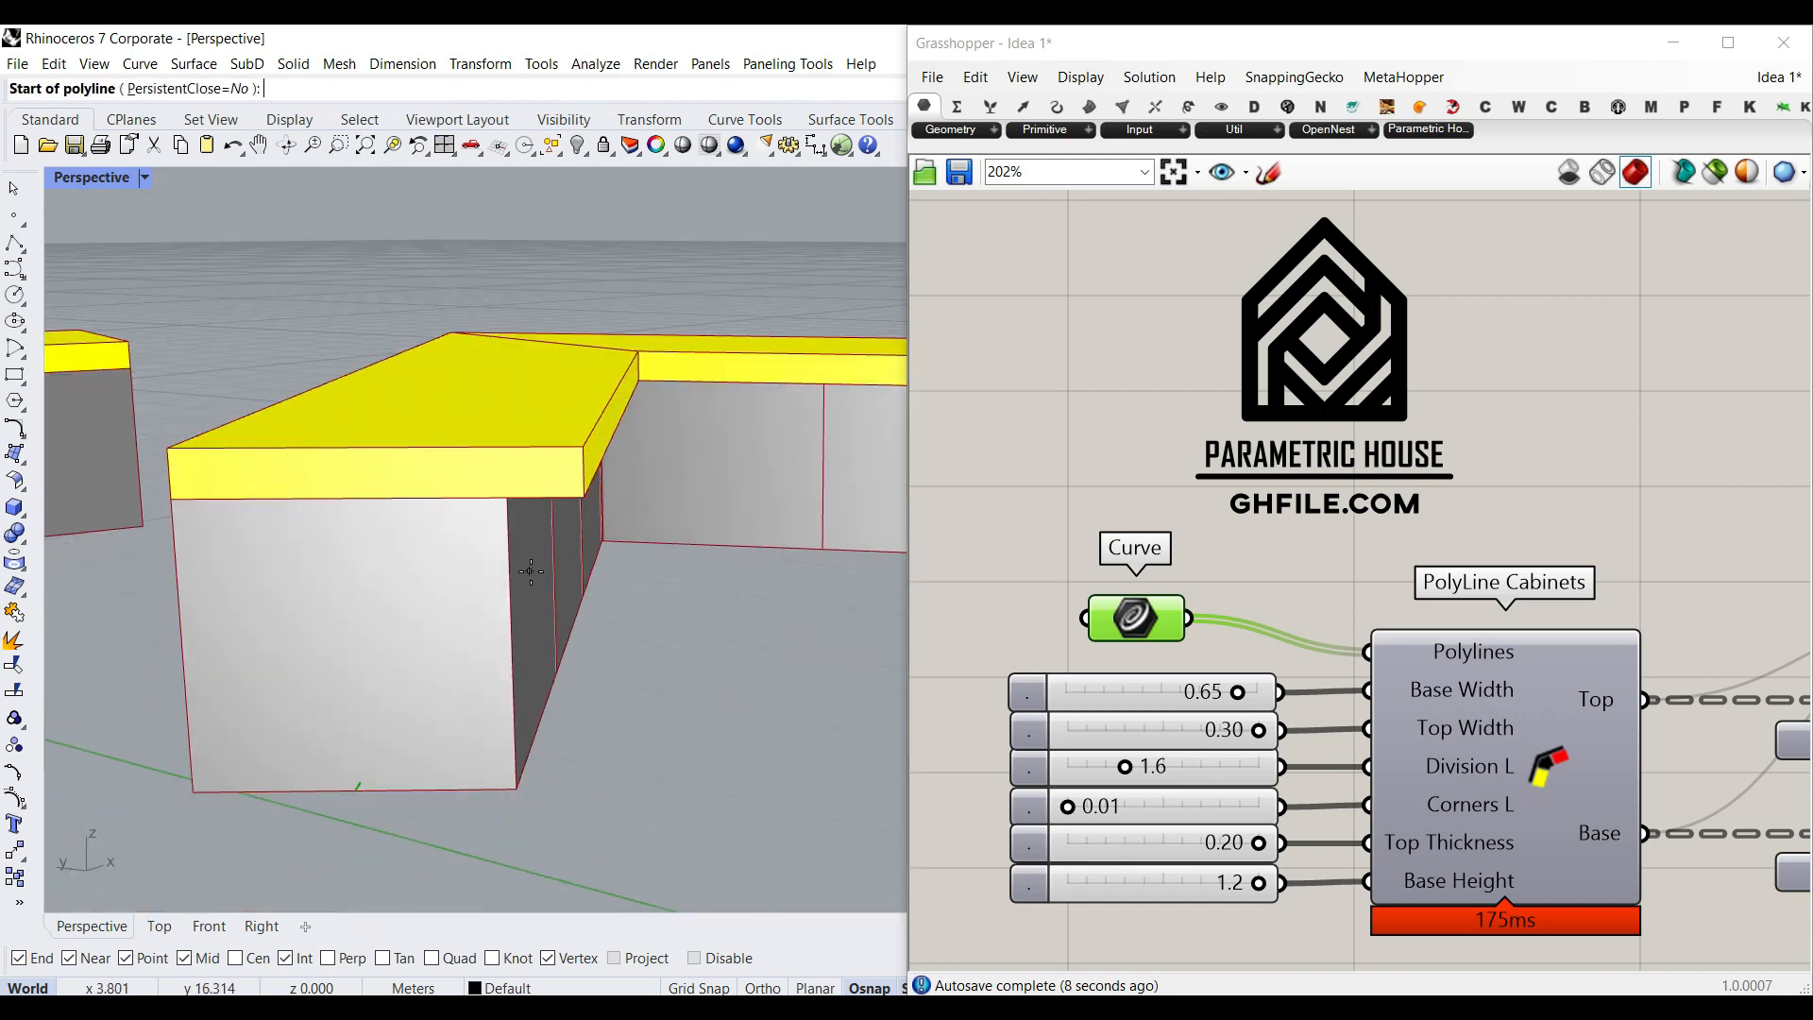
left_click_drag(1262, 734, 1145, 739)
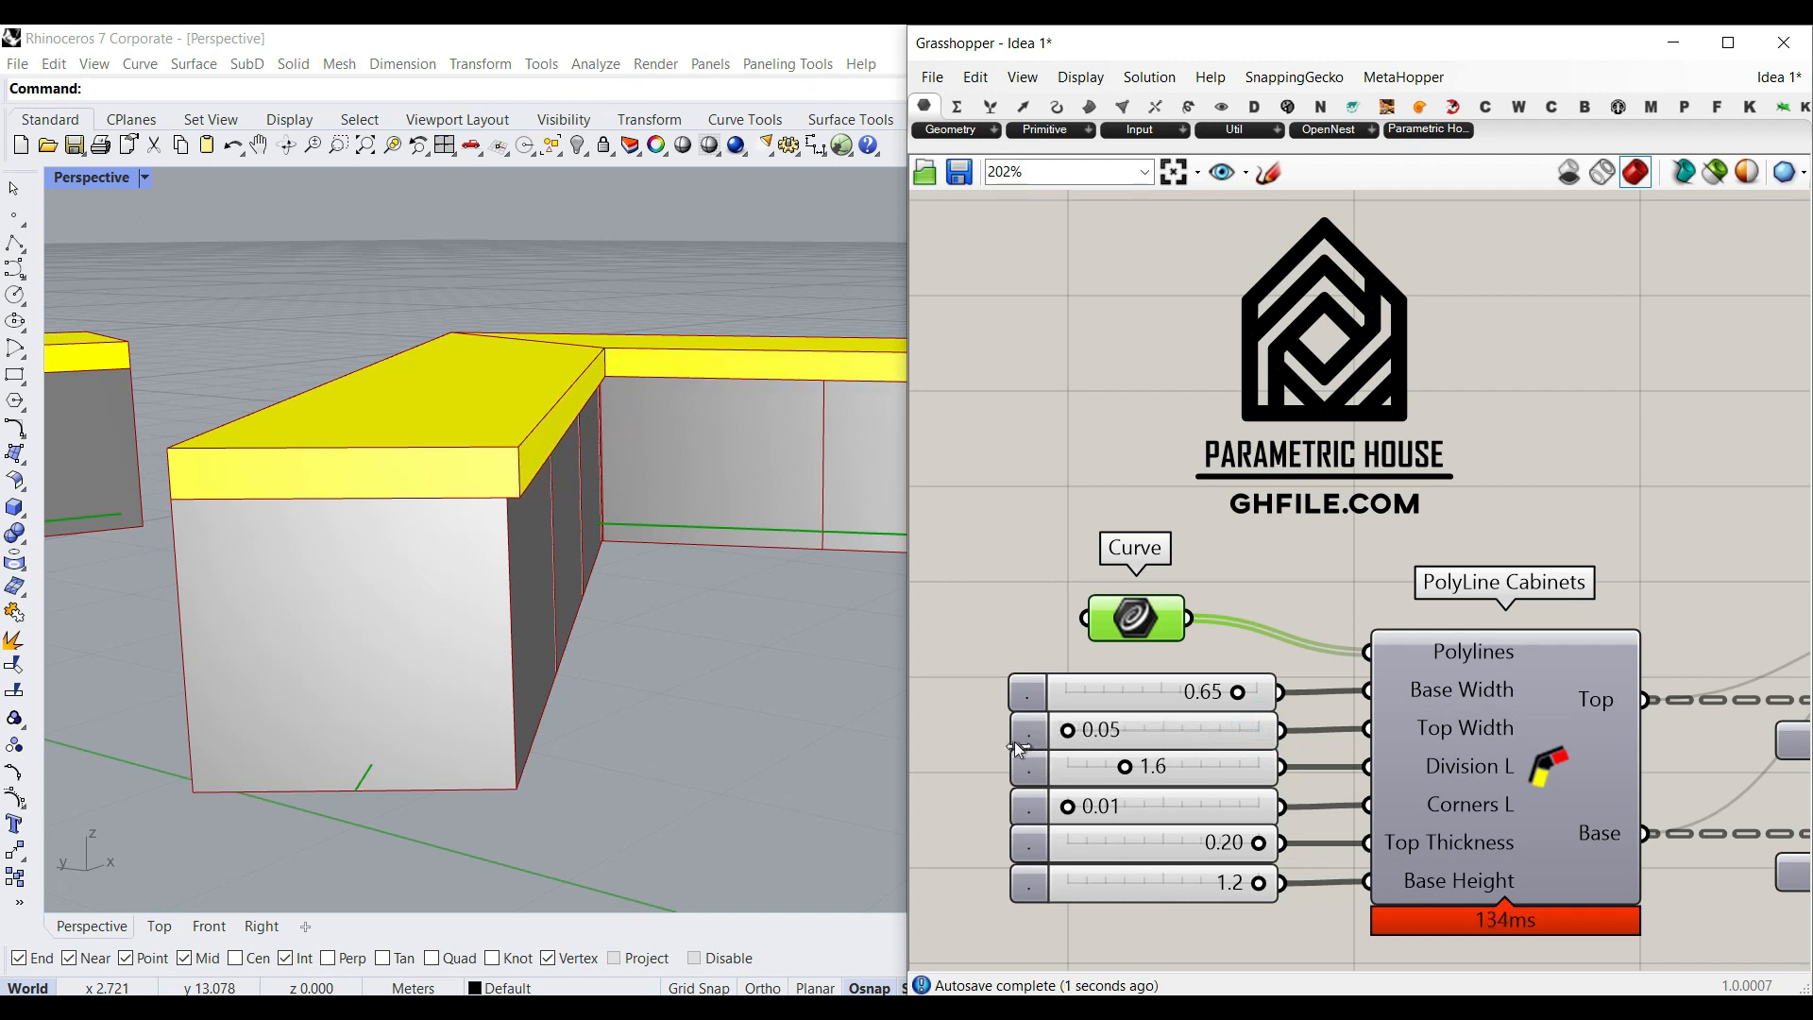
right_click(585, 703)
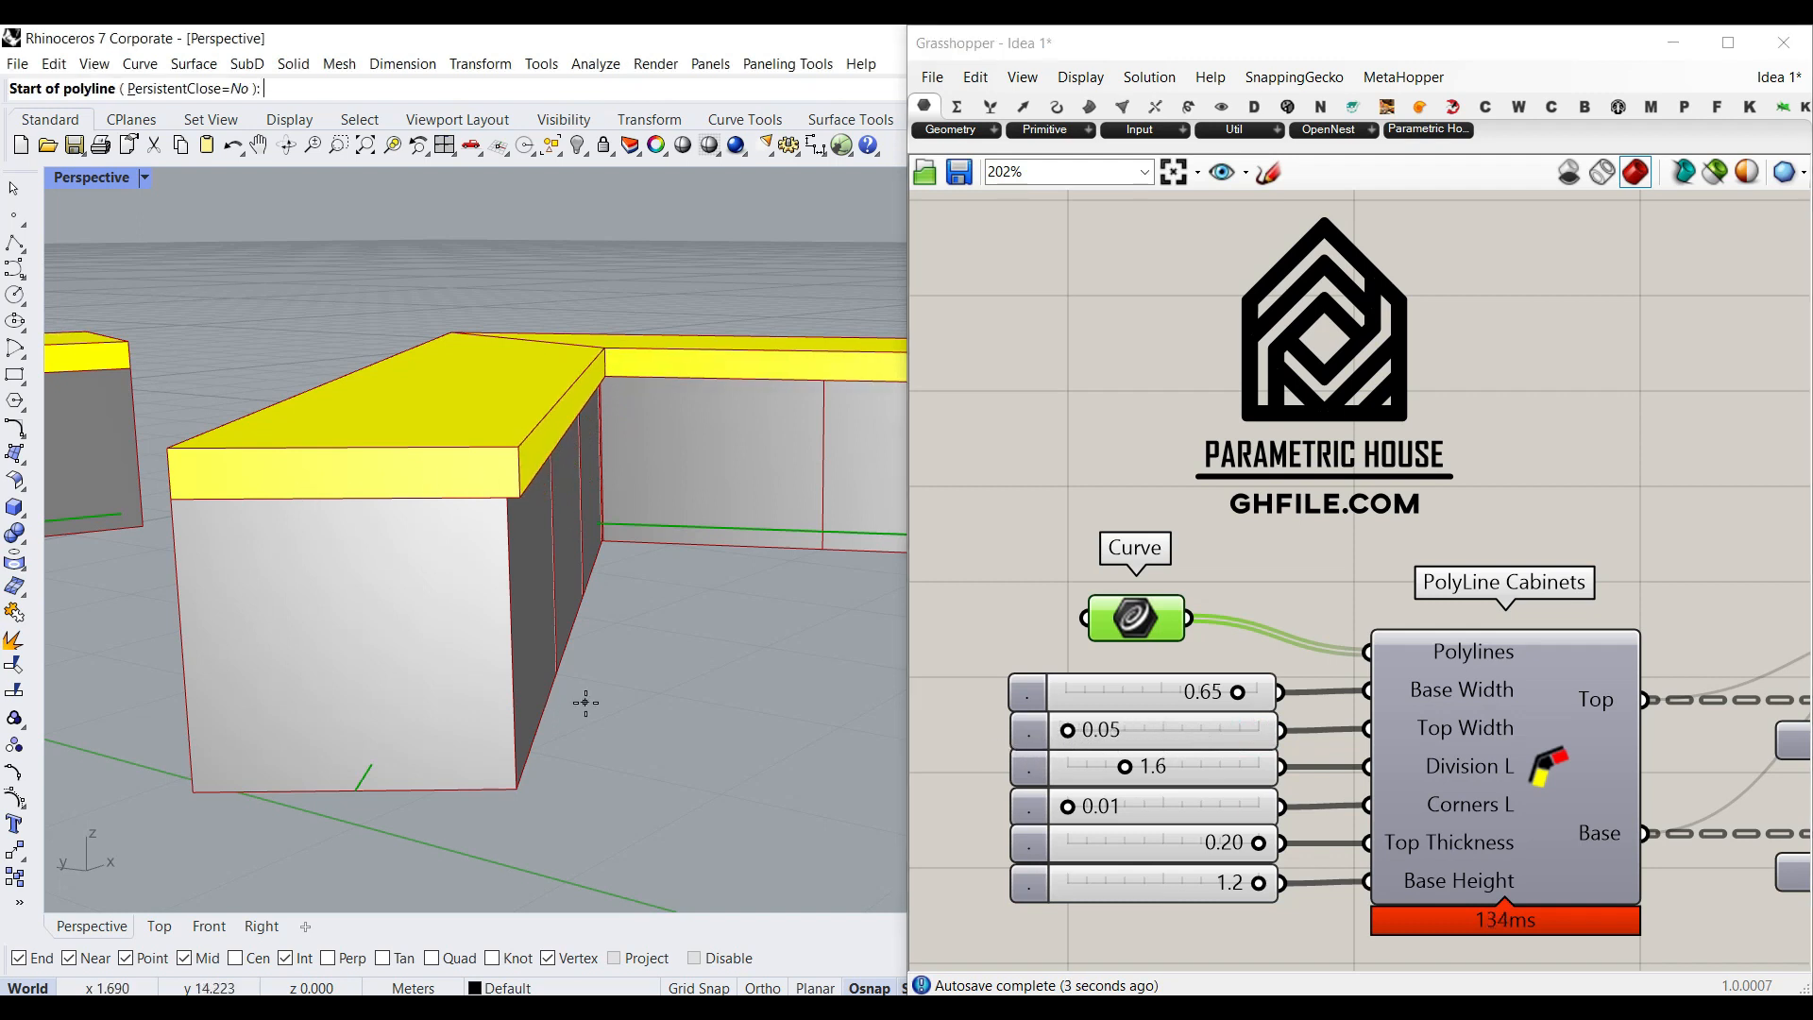
left_click_drag(1068, 732, 1218, 731)
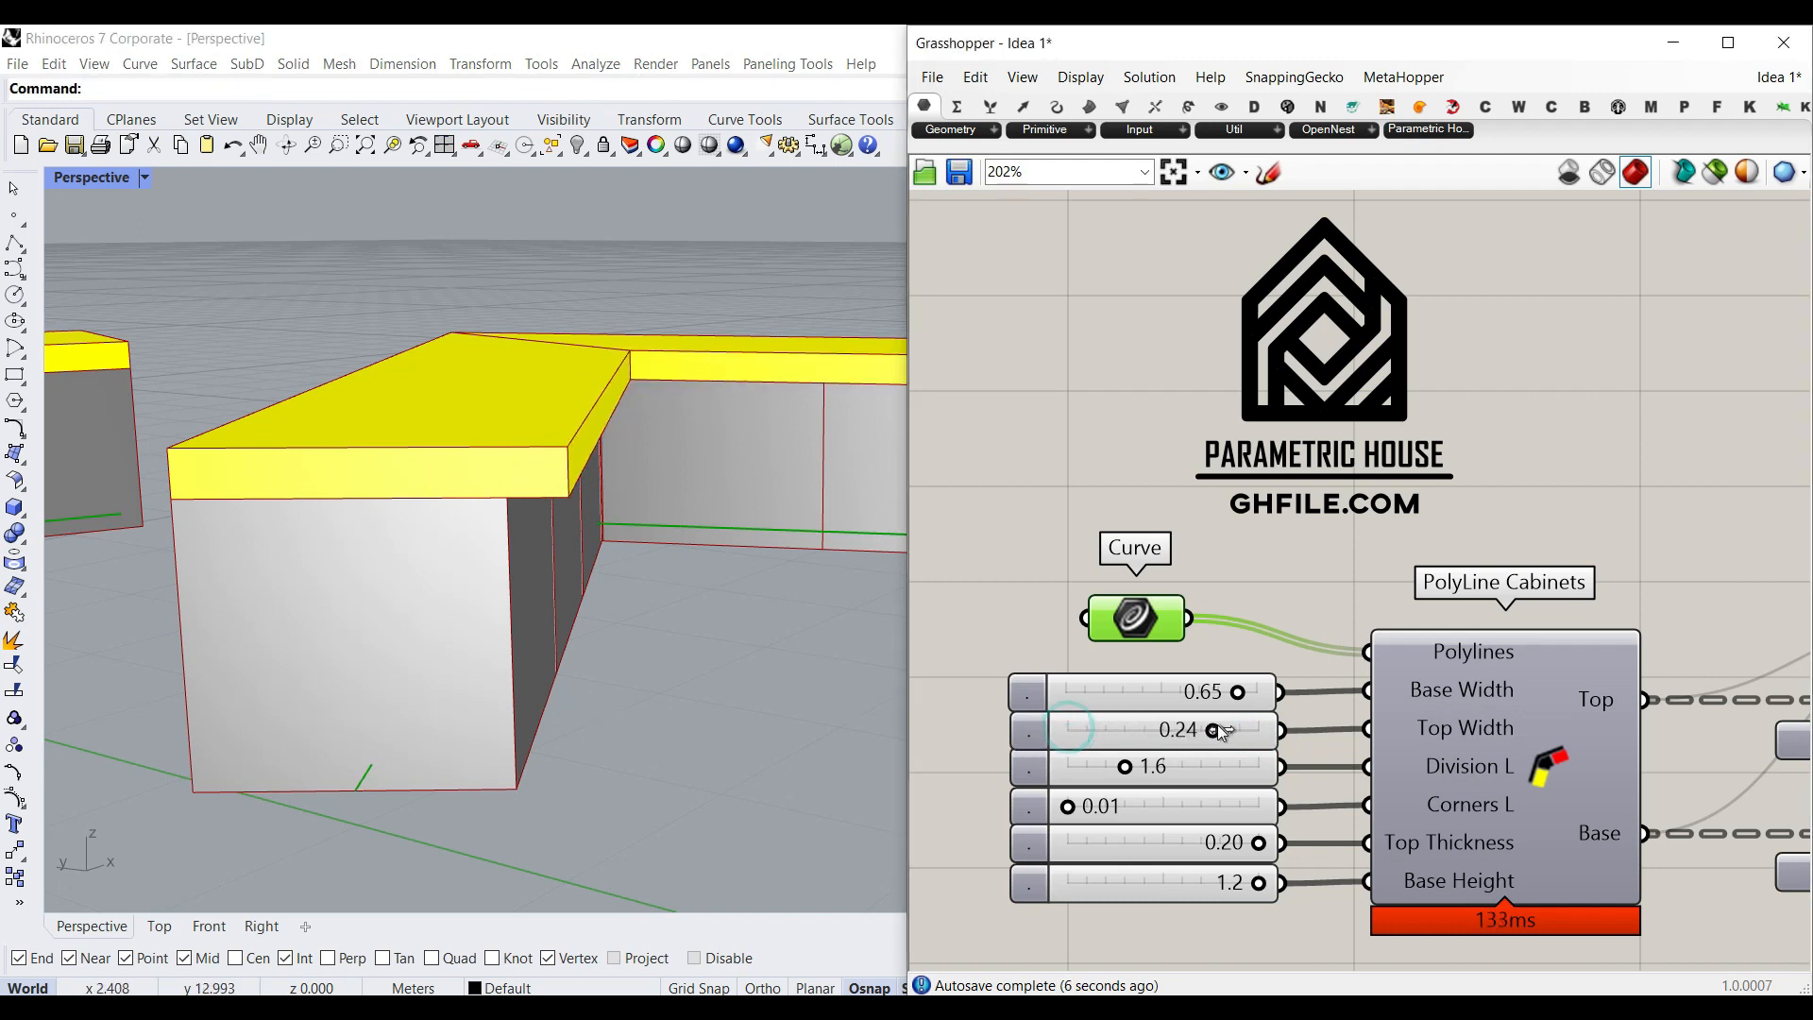
right_click_drag(552, 612, 540, 551)
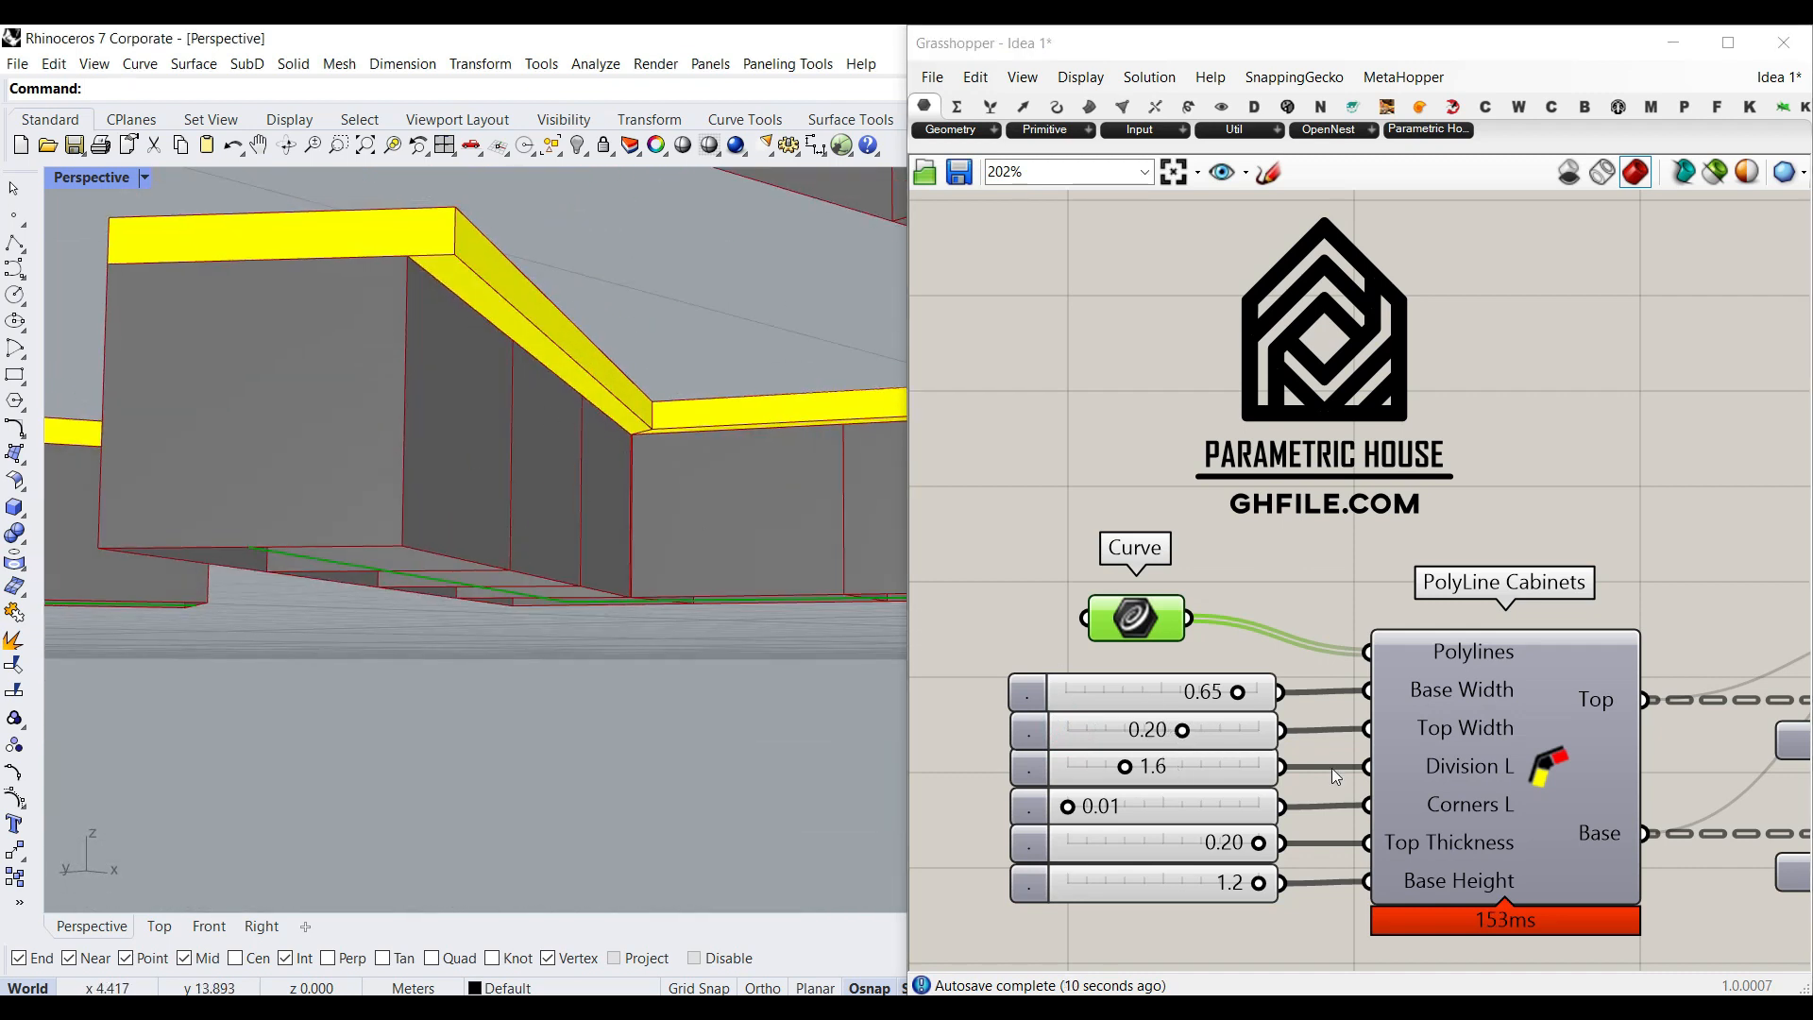
- Try the Division L value at 1.1 and settle on 1.2
right_click_drag(287, 508, 445, 604)
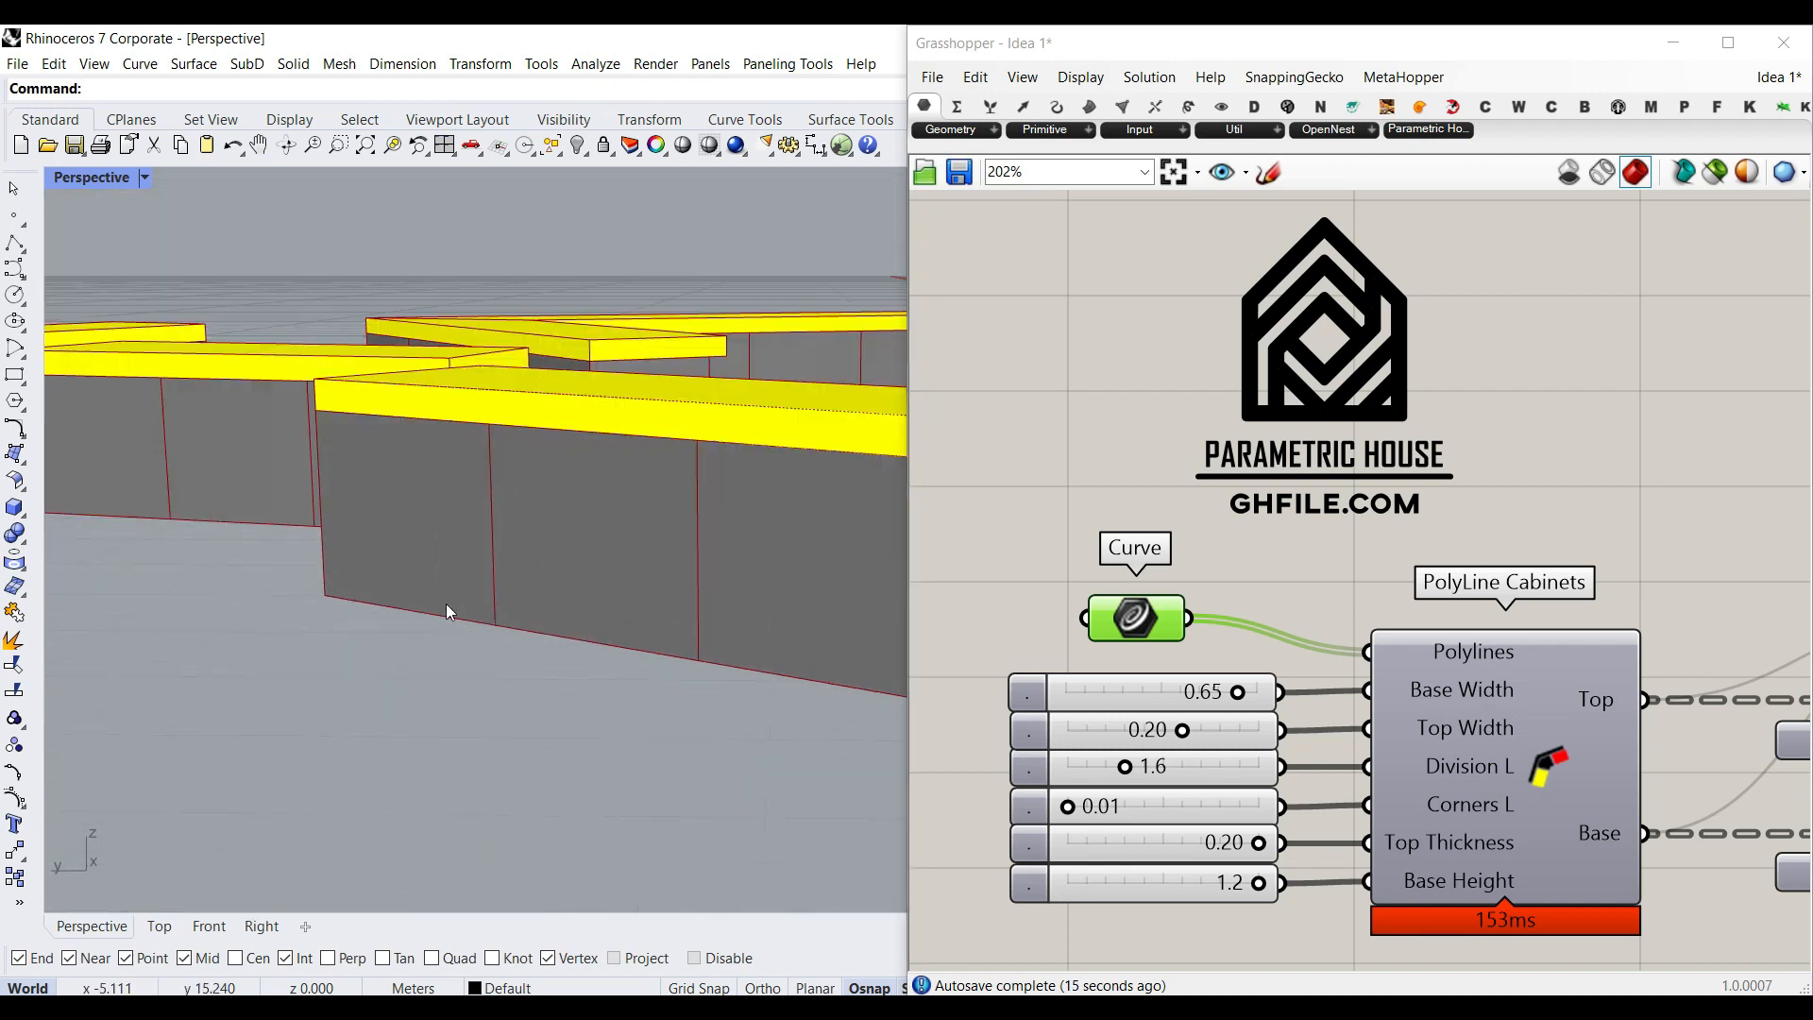
left_click(1125, 768)
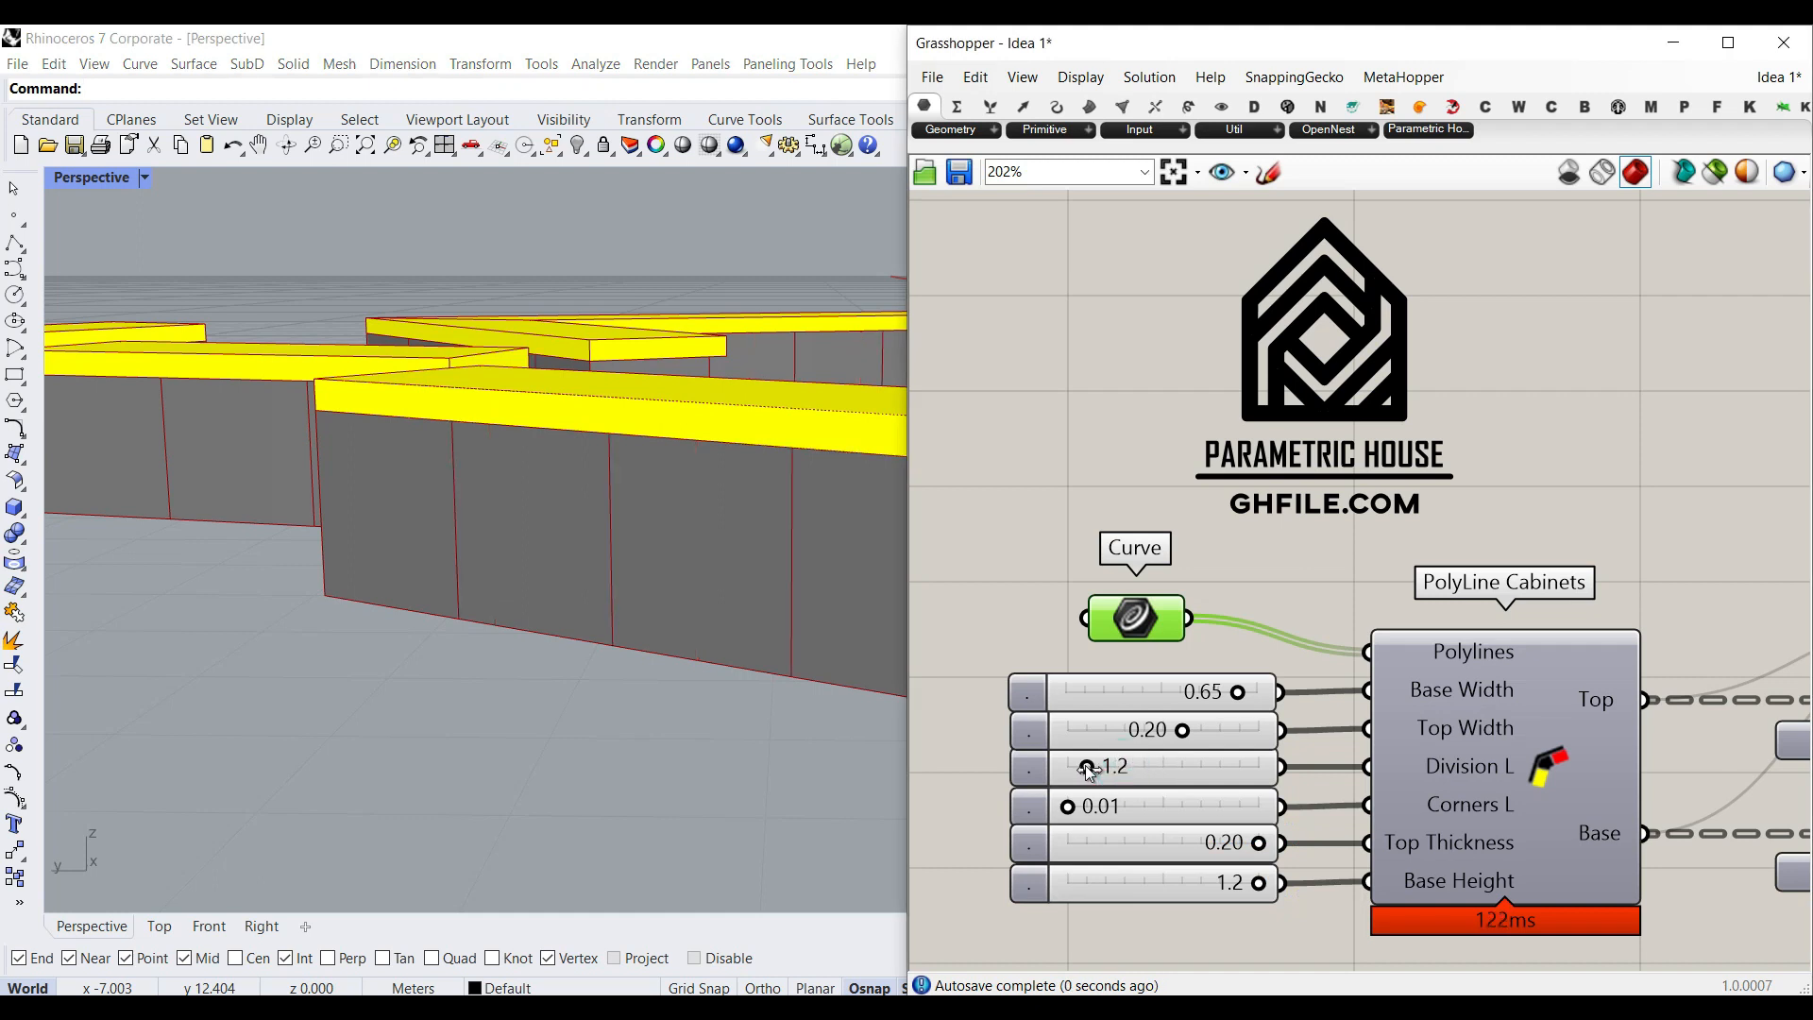
right_click_drag(680, 609, 520, 440)
scroll(491, 510, "up", 8)
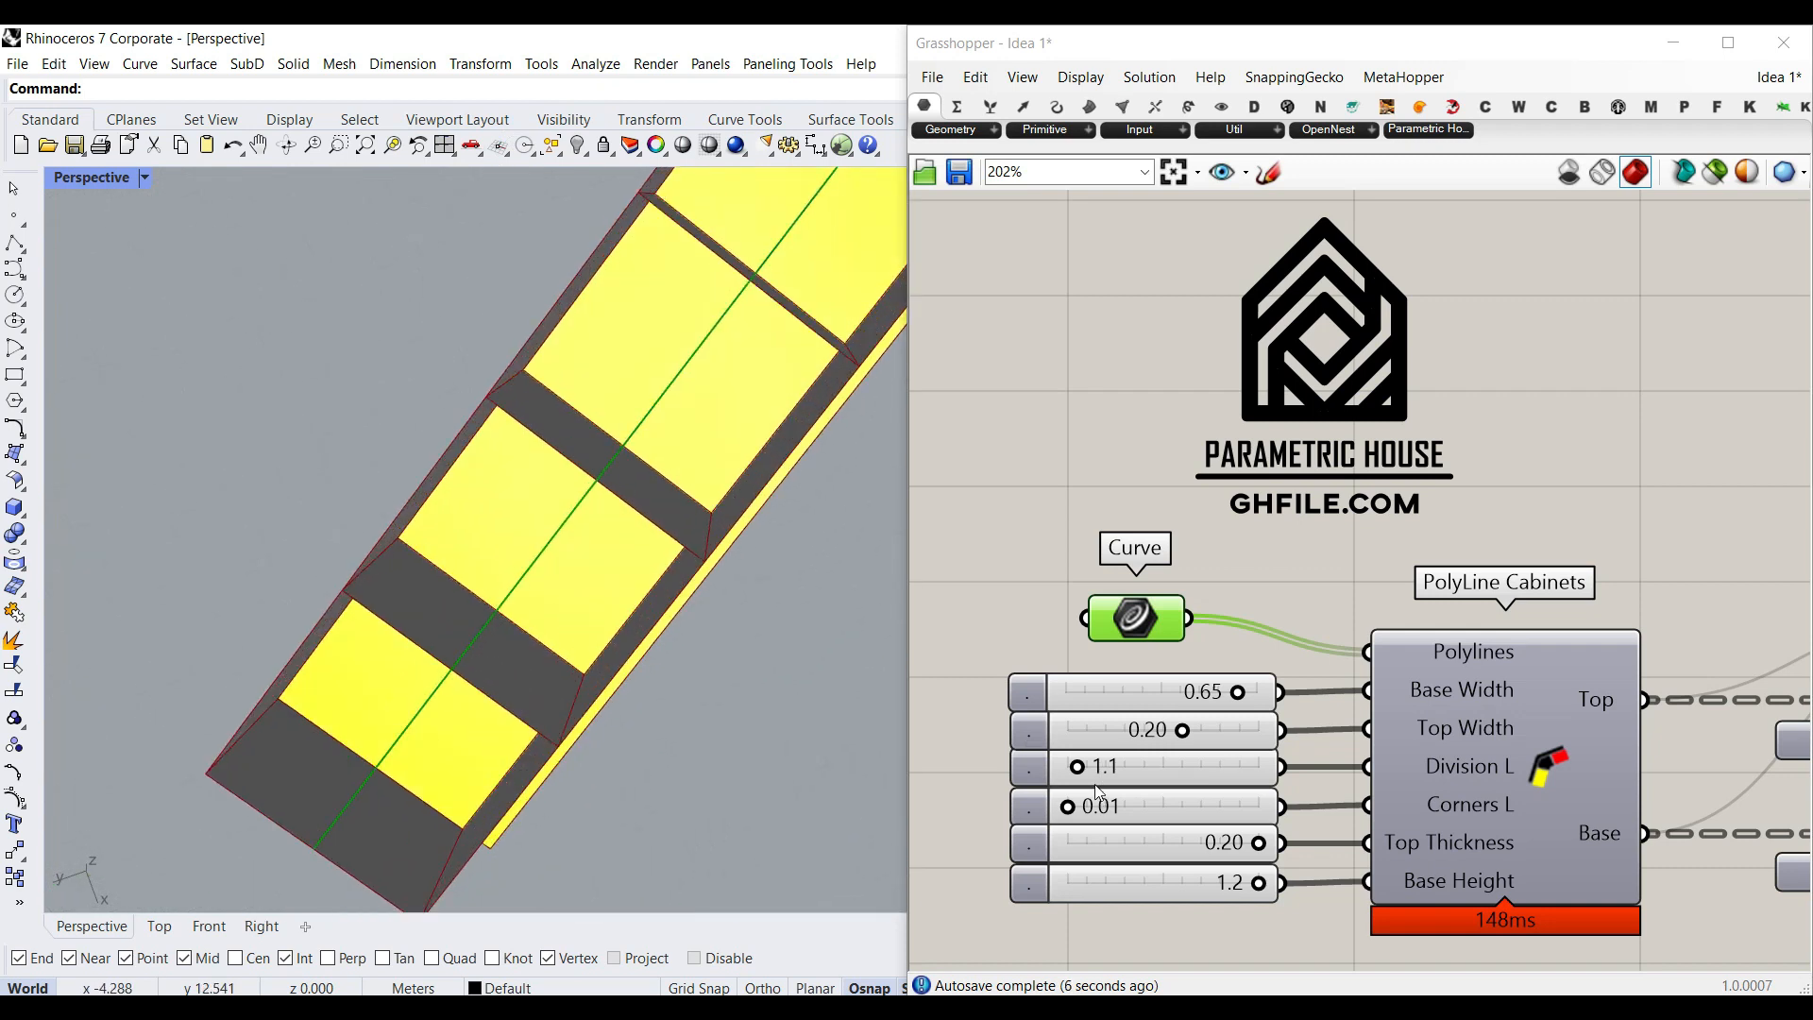
mouse_move(1075, 771)
left_mouse_down()
mouse_move(1153, 776)
mouse_move(1090, 774)
left_mouse_up()
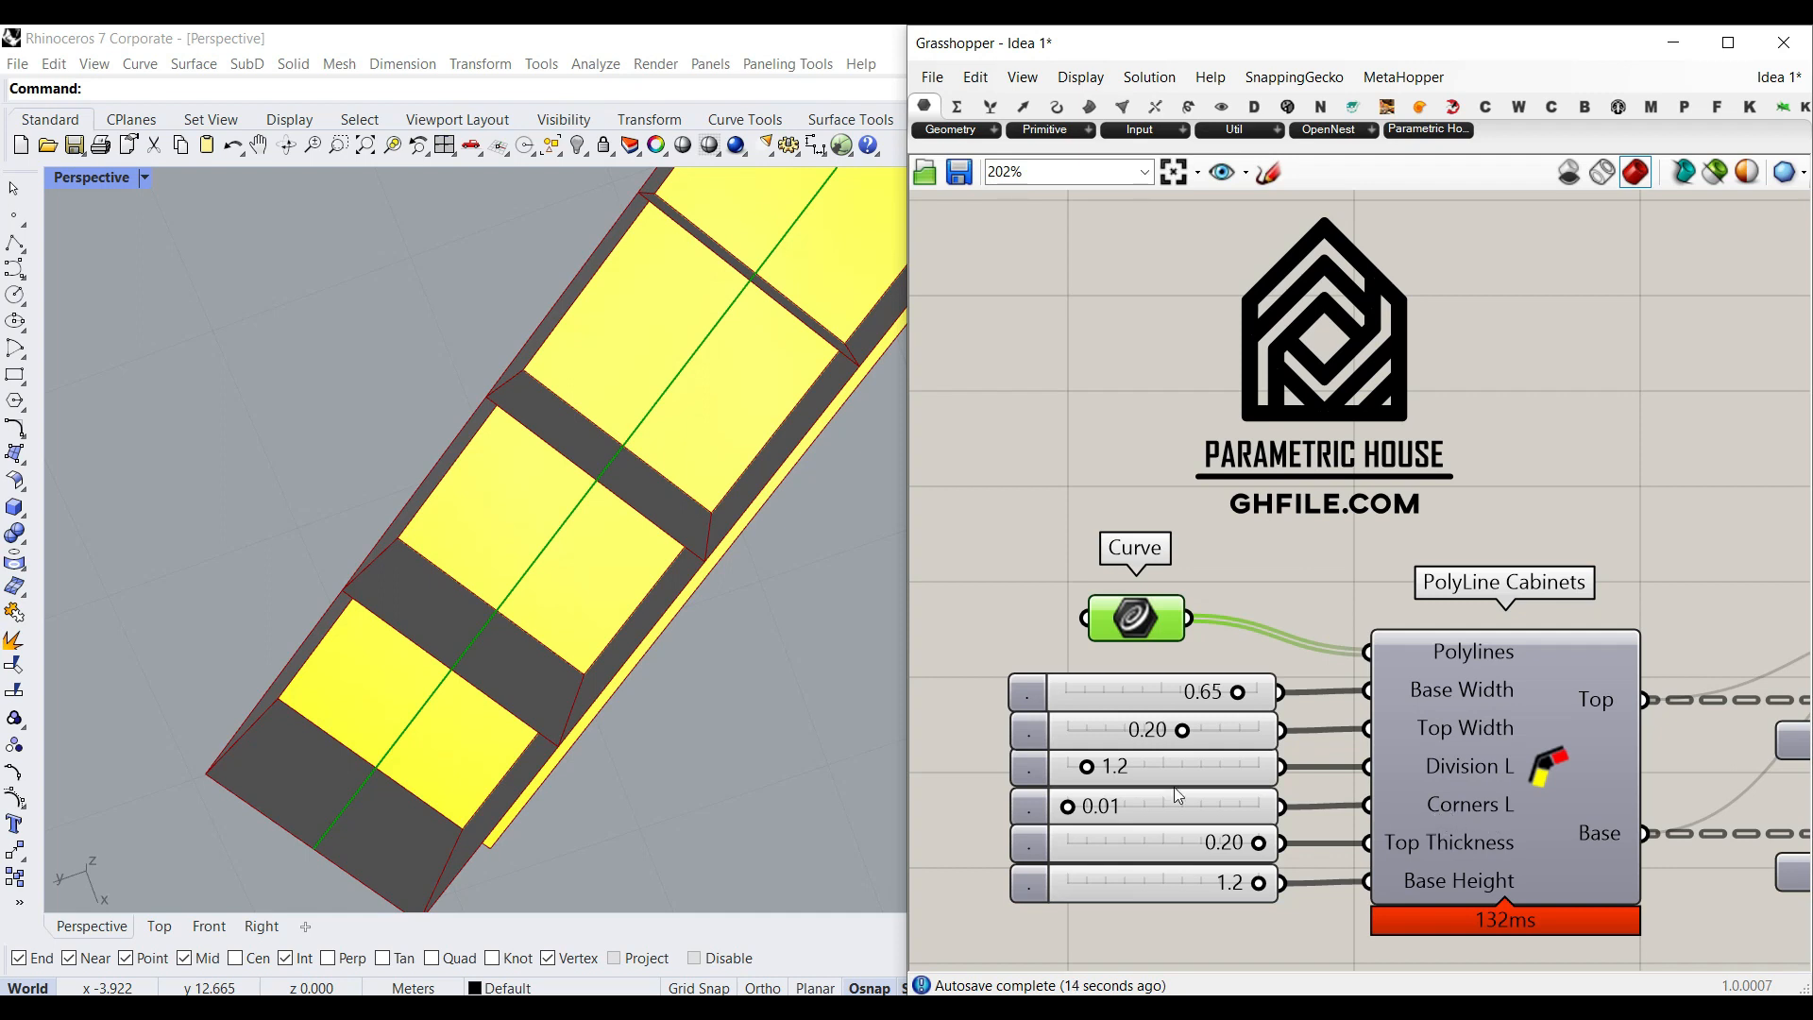
- Inspect the corner cabinet from below, raise Corners L to 0.10, and extend its slider's maximum to 4.10
scroll(151, 636, "down", 5)
scroll(482, 337, "up", 6)
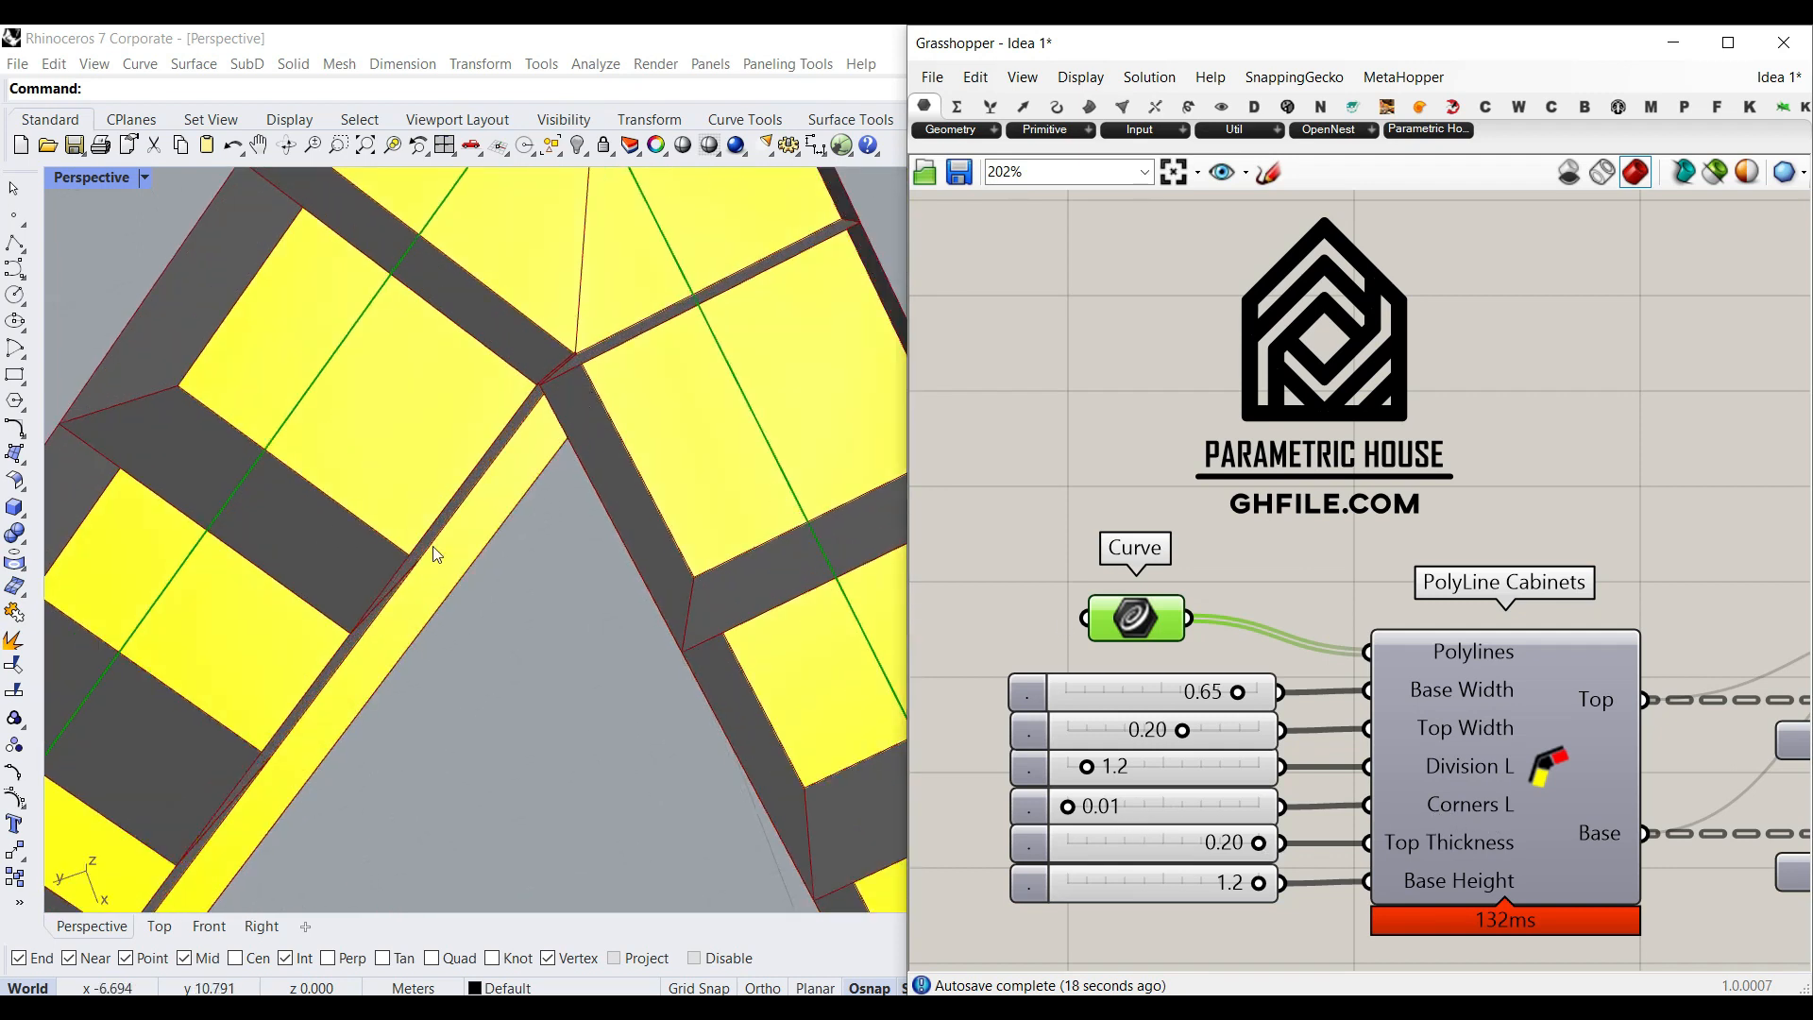
scroll(433, 546, "down", 4)
scroll(565, 412, "up", 5)
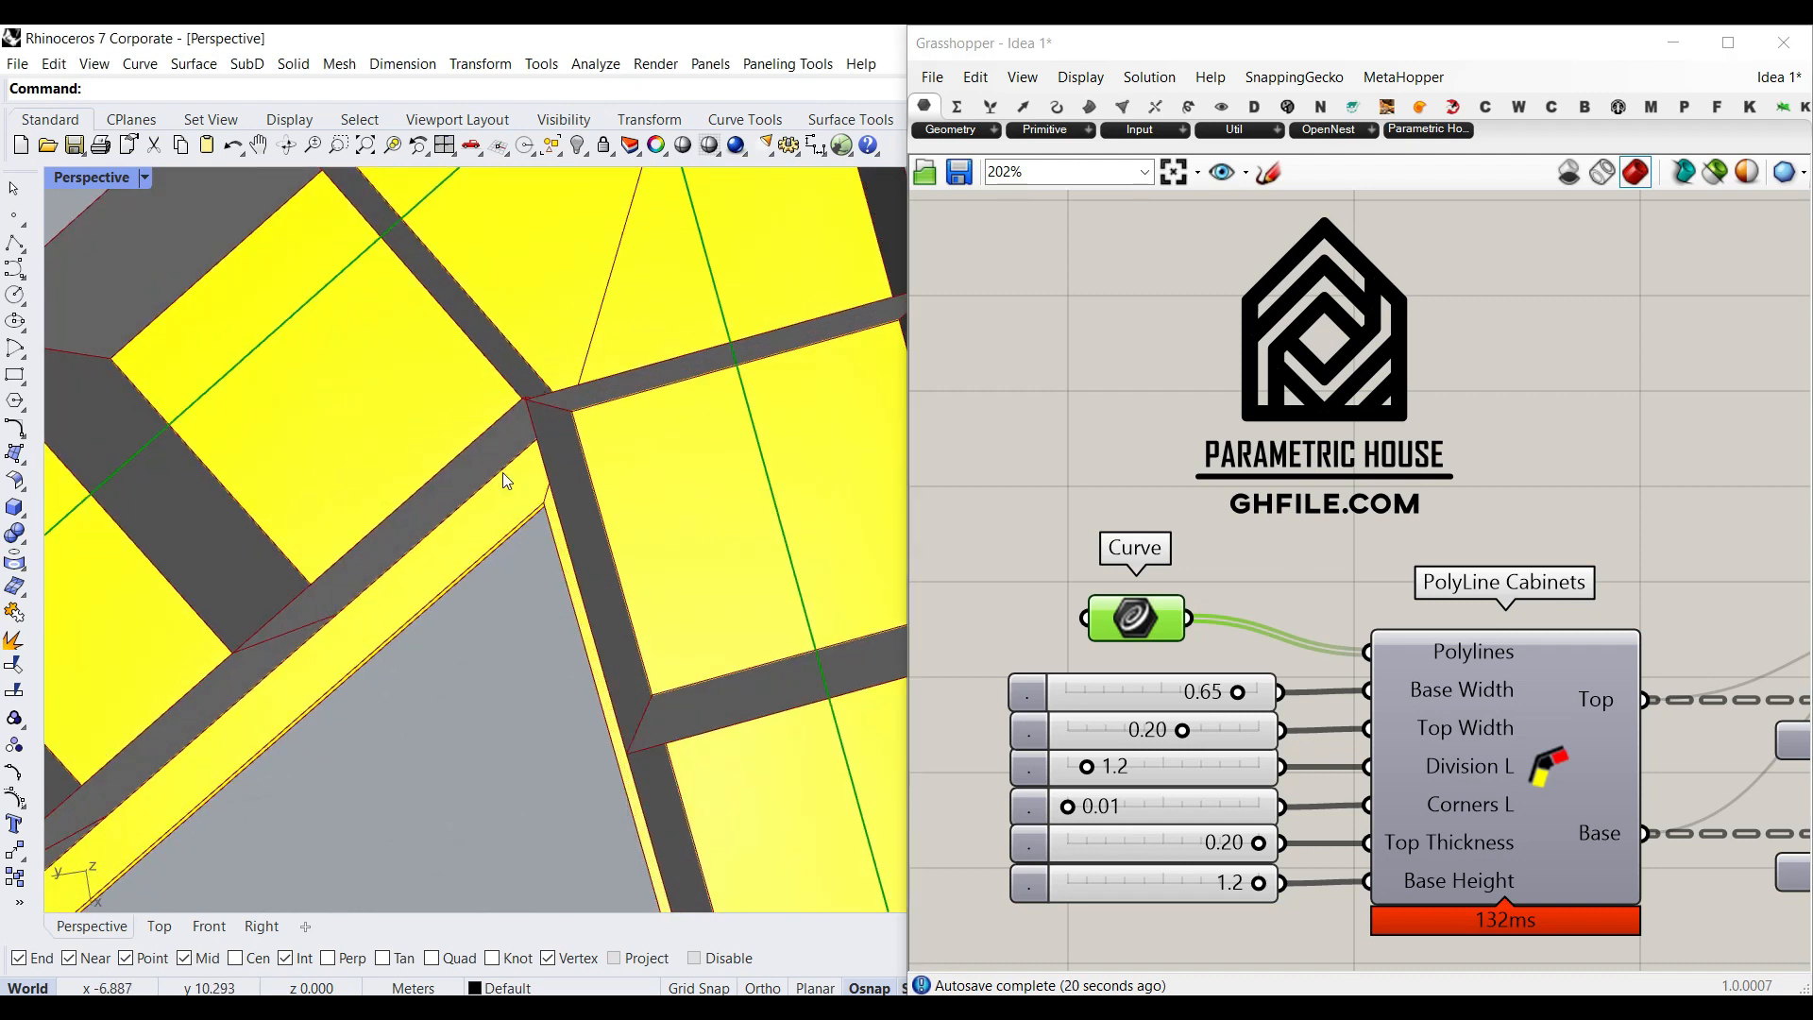
scroll(502, 472, "down", 4)
scroll(585, 199, "up", 2)
left_click_drag(1070, 808, 1275, 807)
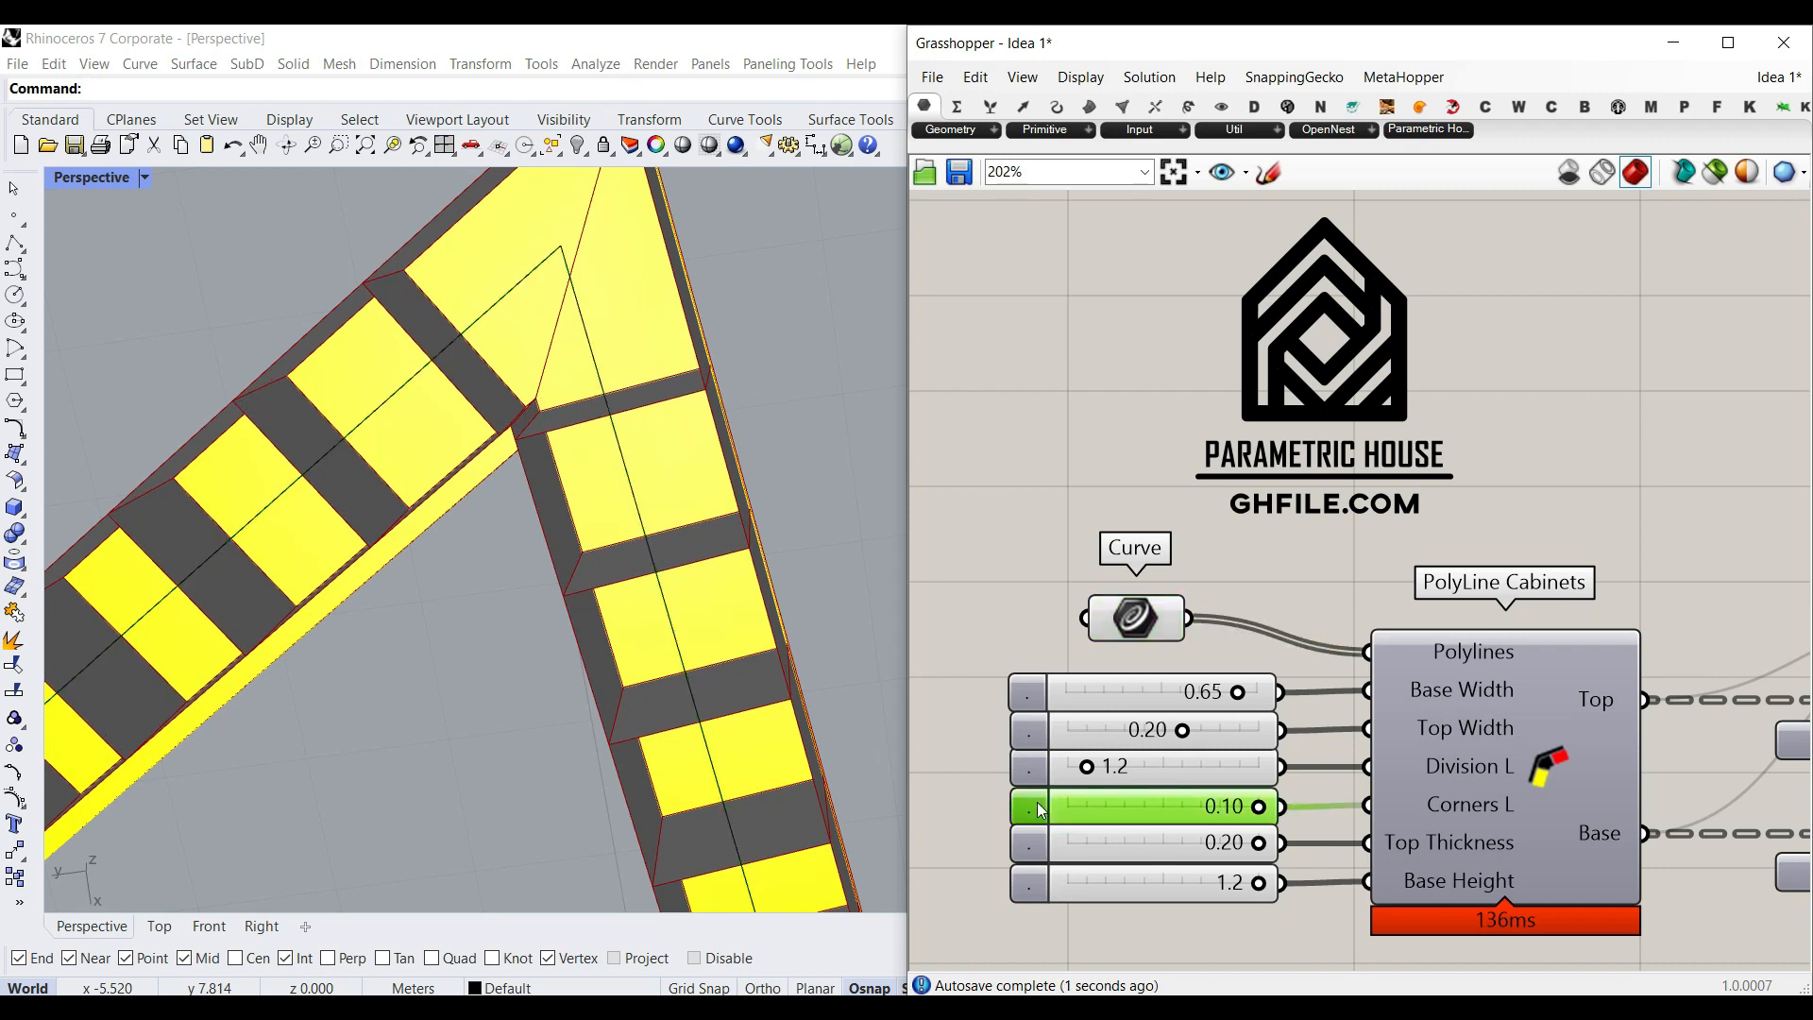
double_click(1036, 802)
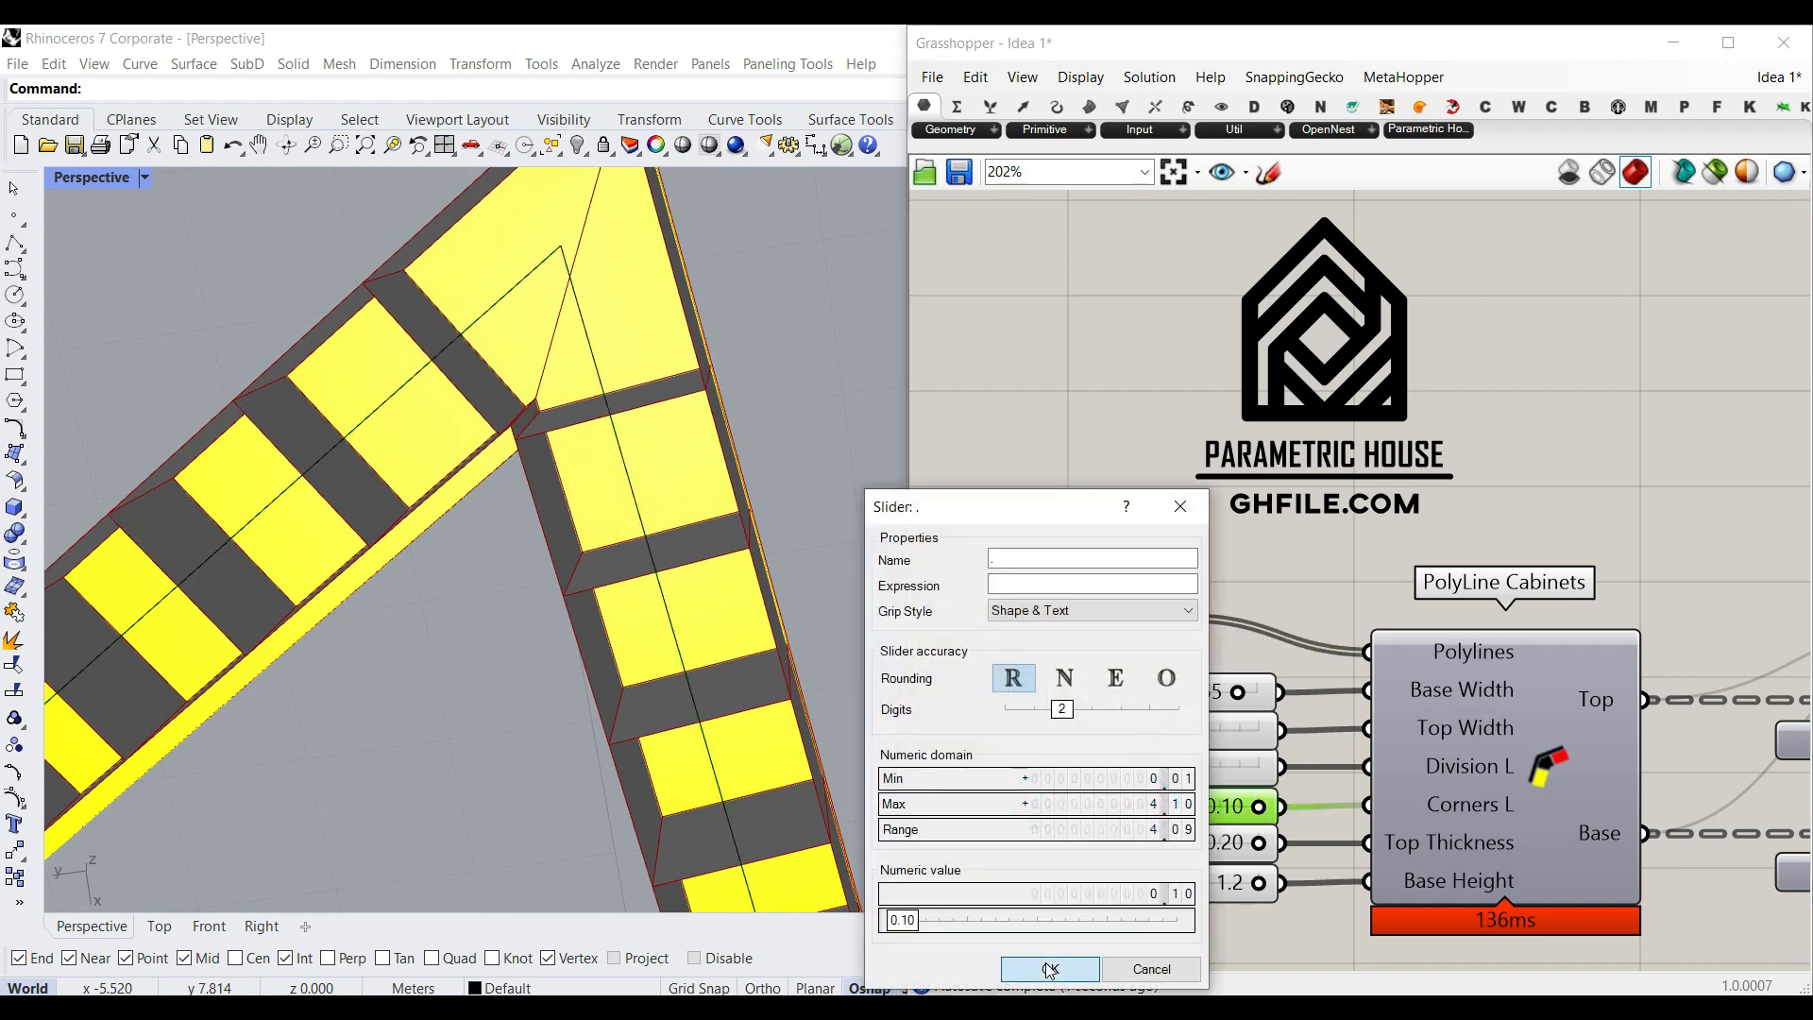
left_click(1049, 970)
- Try a Corners L value of 0.77 and examine the corner cabinets from below
left_click_drag(1073, 808, 1110, 805)
scroll(529, 425, "up", 5)
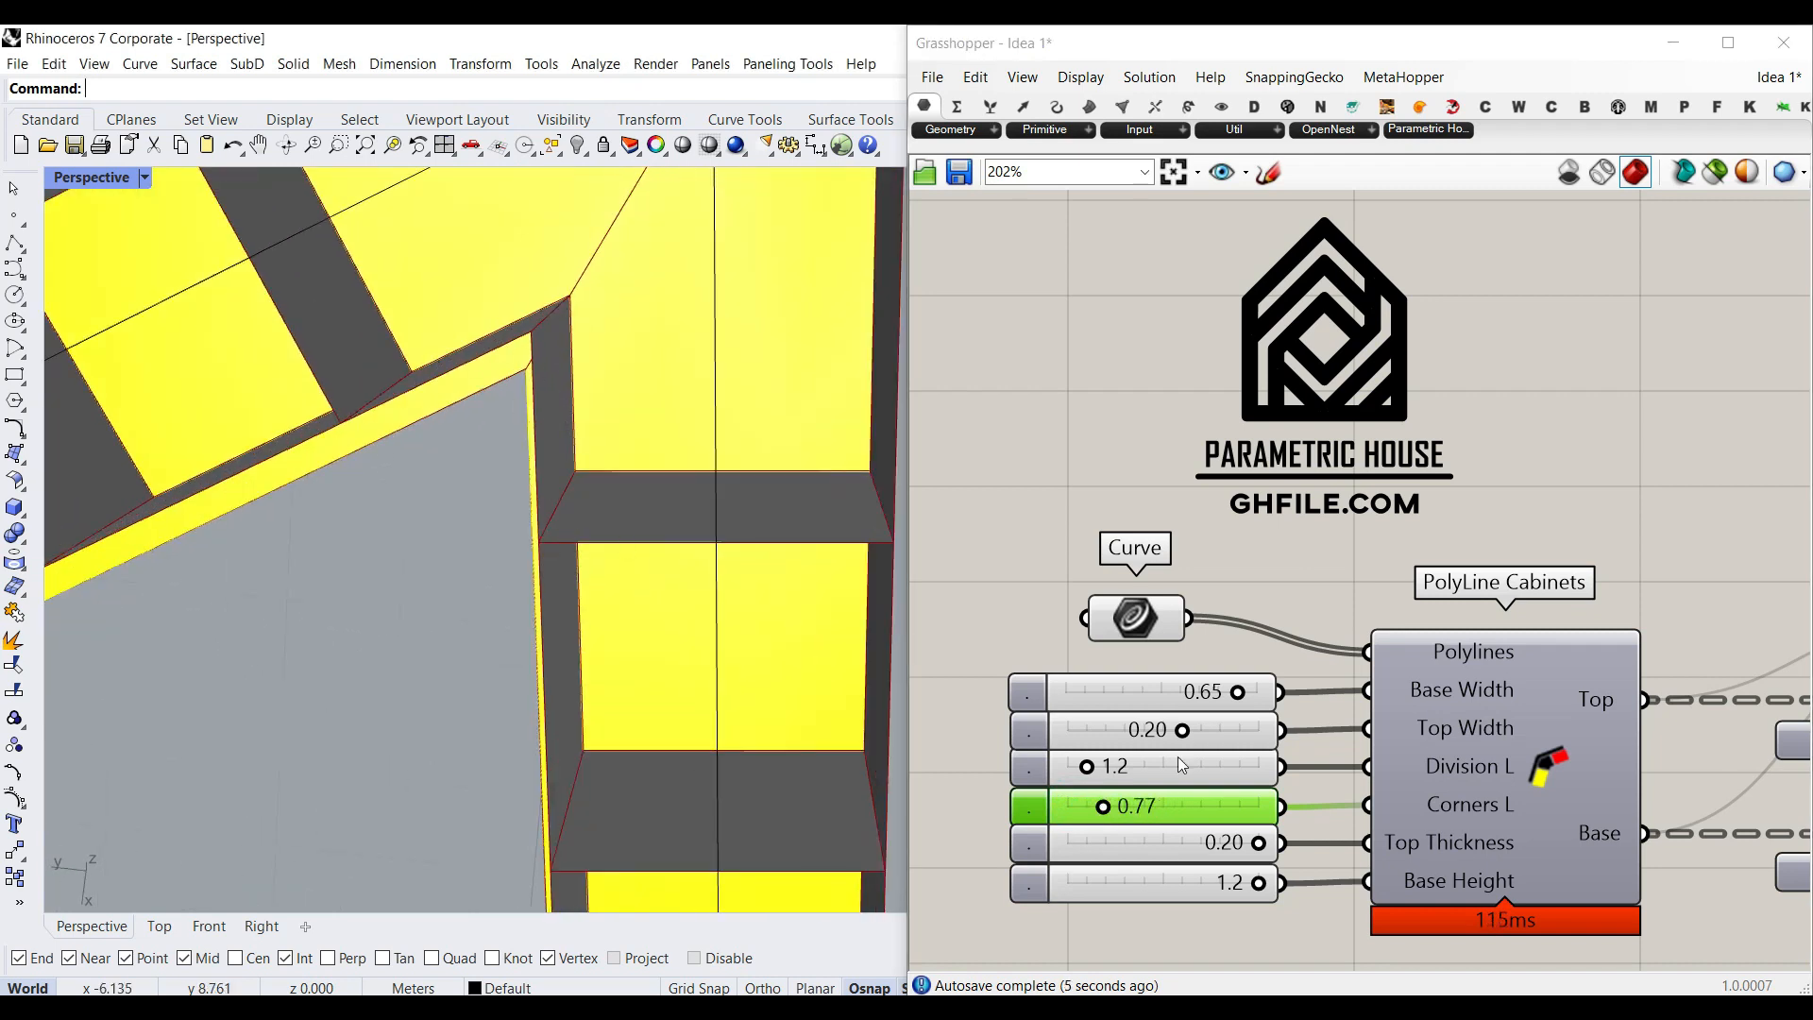
scroll(523, 422, "down", 5)
right_click_drag(523, 422, 330, 296)
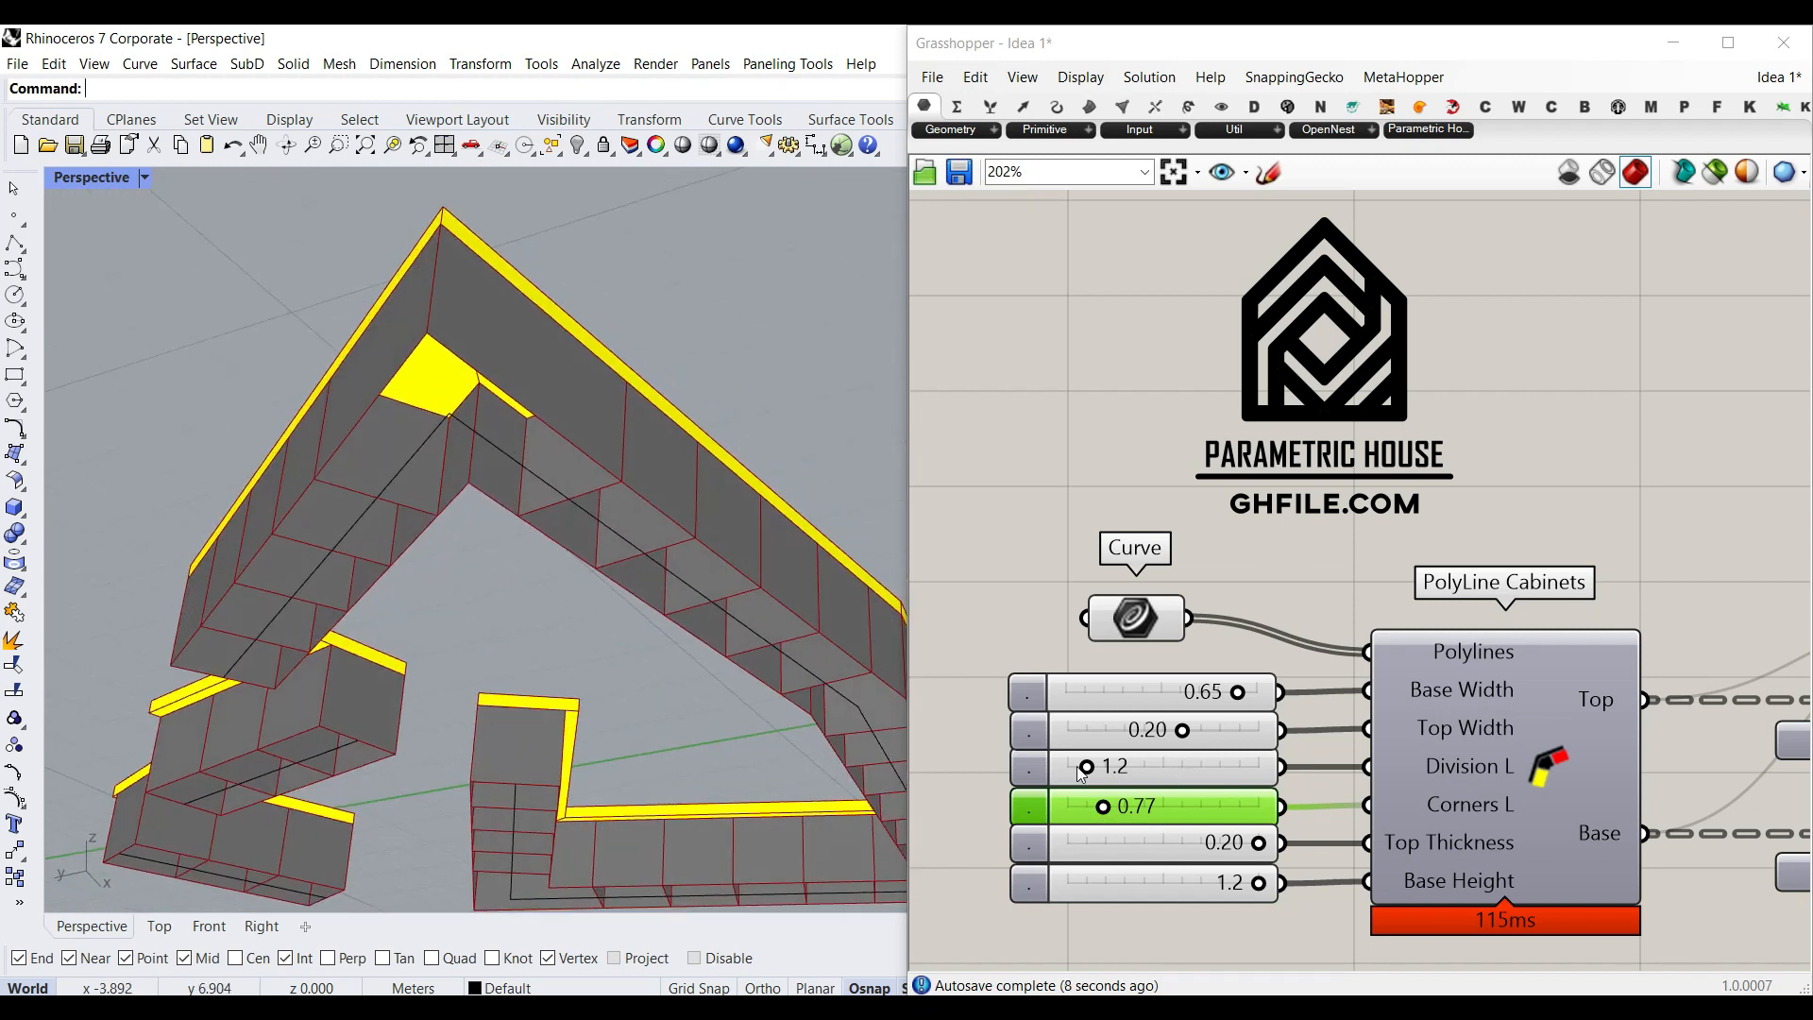
scroll(554, 601, "down", 5)
right_click_drag(554, 600, 678, 621)
scroll(559, 495, "up", 10)
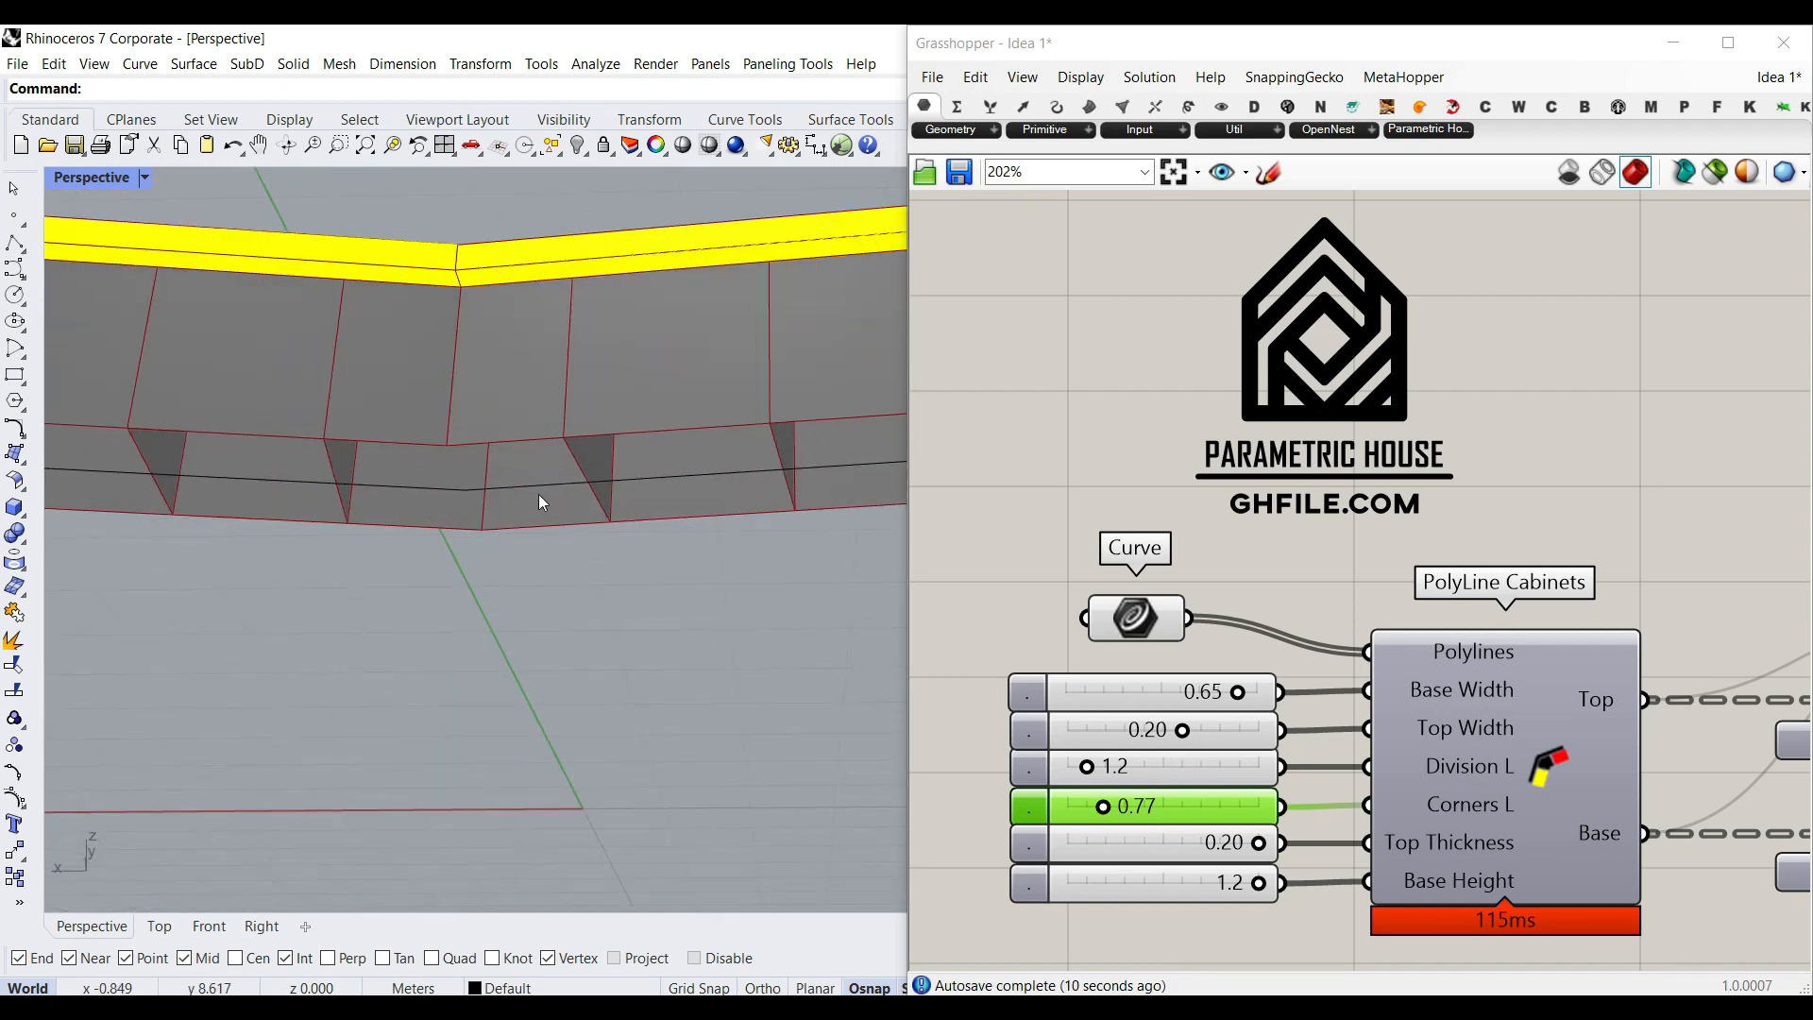
- Set Corners L to 0.63 while checking the shallow corner of the long cabinet run
scroll(559, 495, "up", 5)
mouse_move(1098, 808)
left_mouse_down()
mouse_move(1136, 812)
mouse_move(1079, 804)
left_mouse_up()
scroll(614, 629, "down", 6)
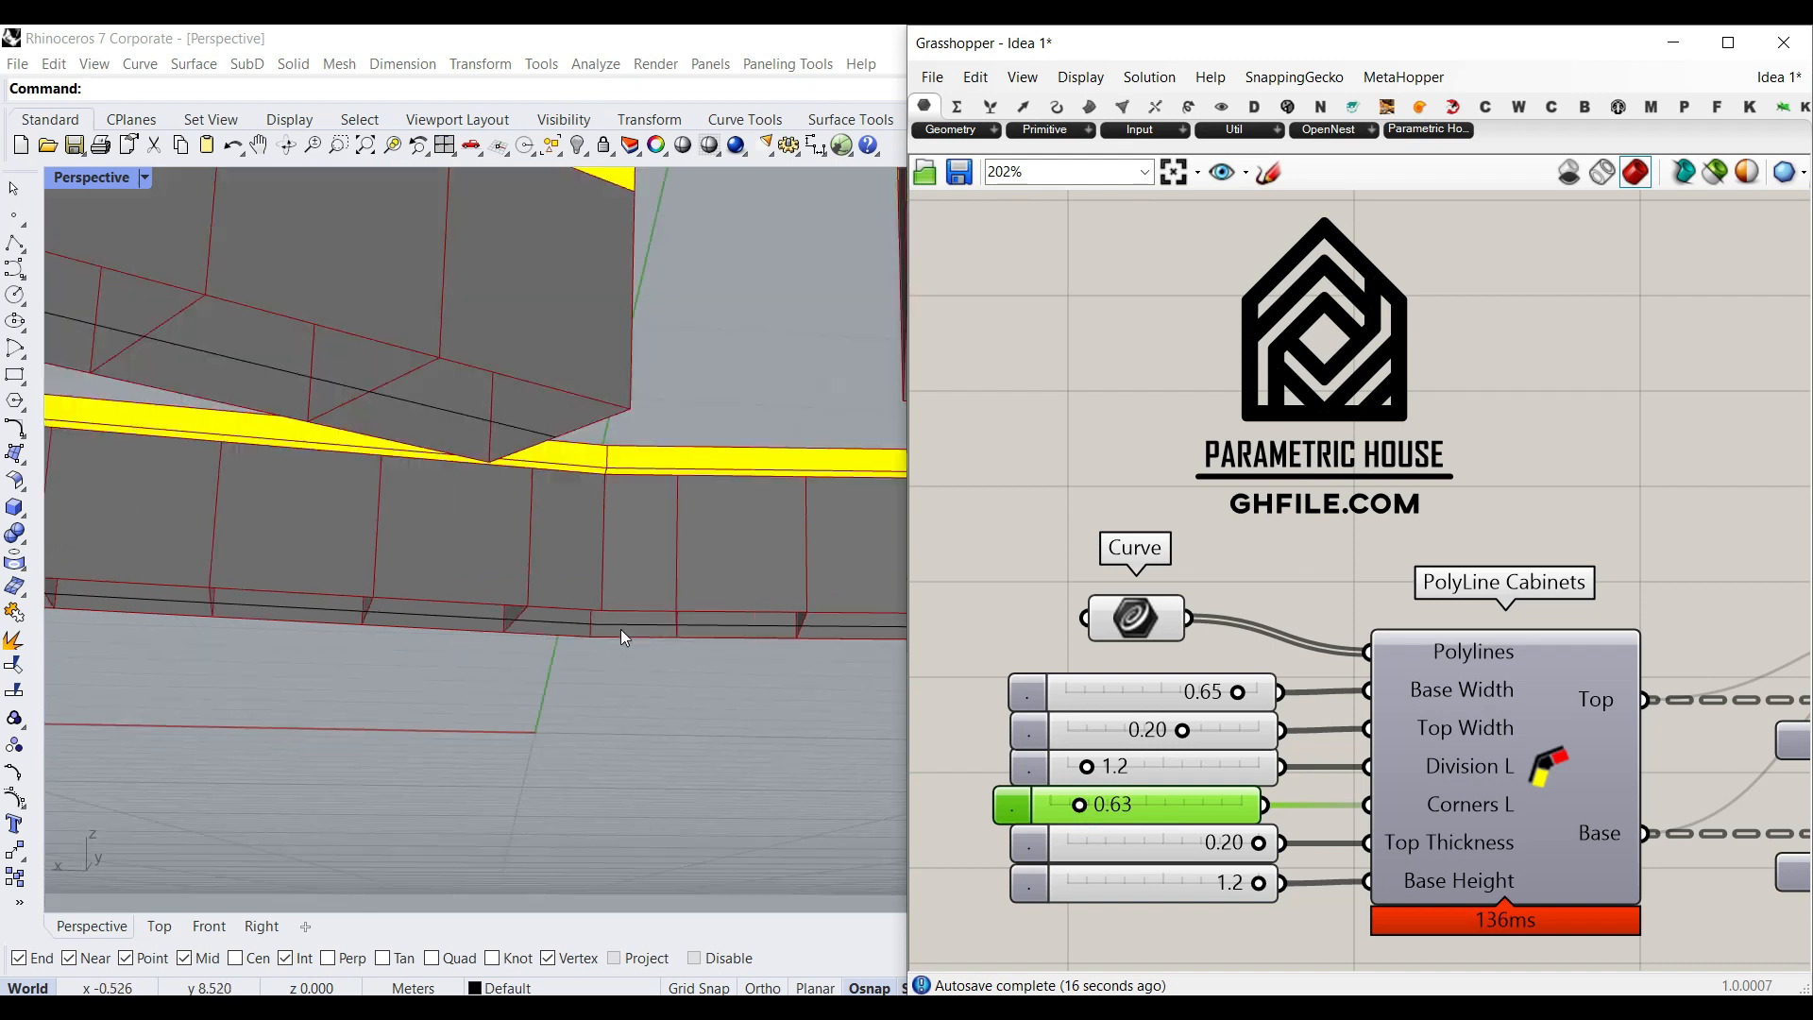
- Set the countertop's Top Thickness to 0.10
scroll(593, 619, "down", 5)
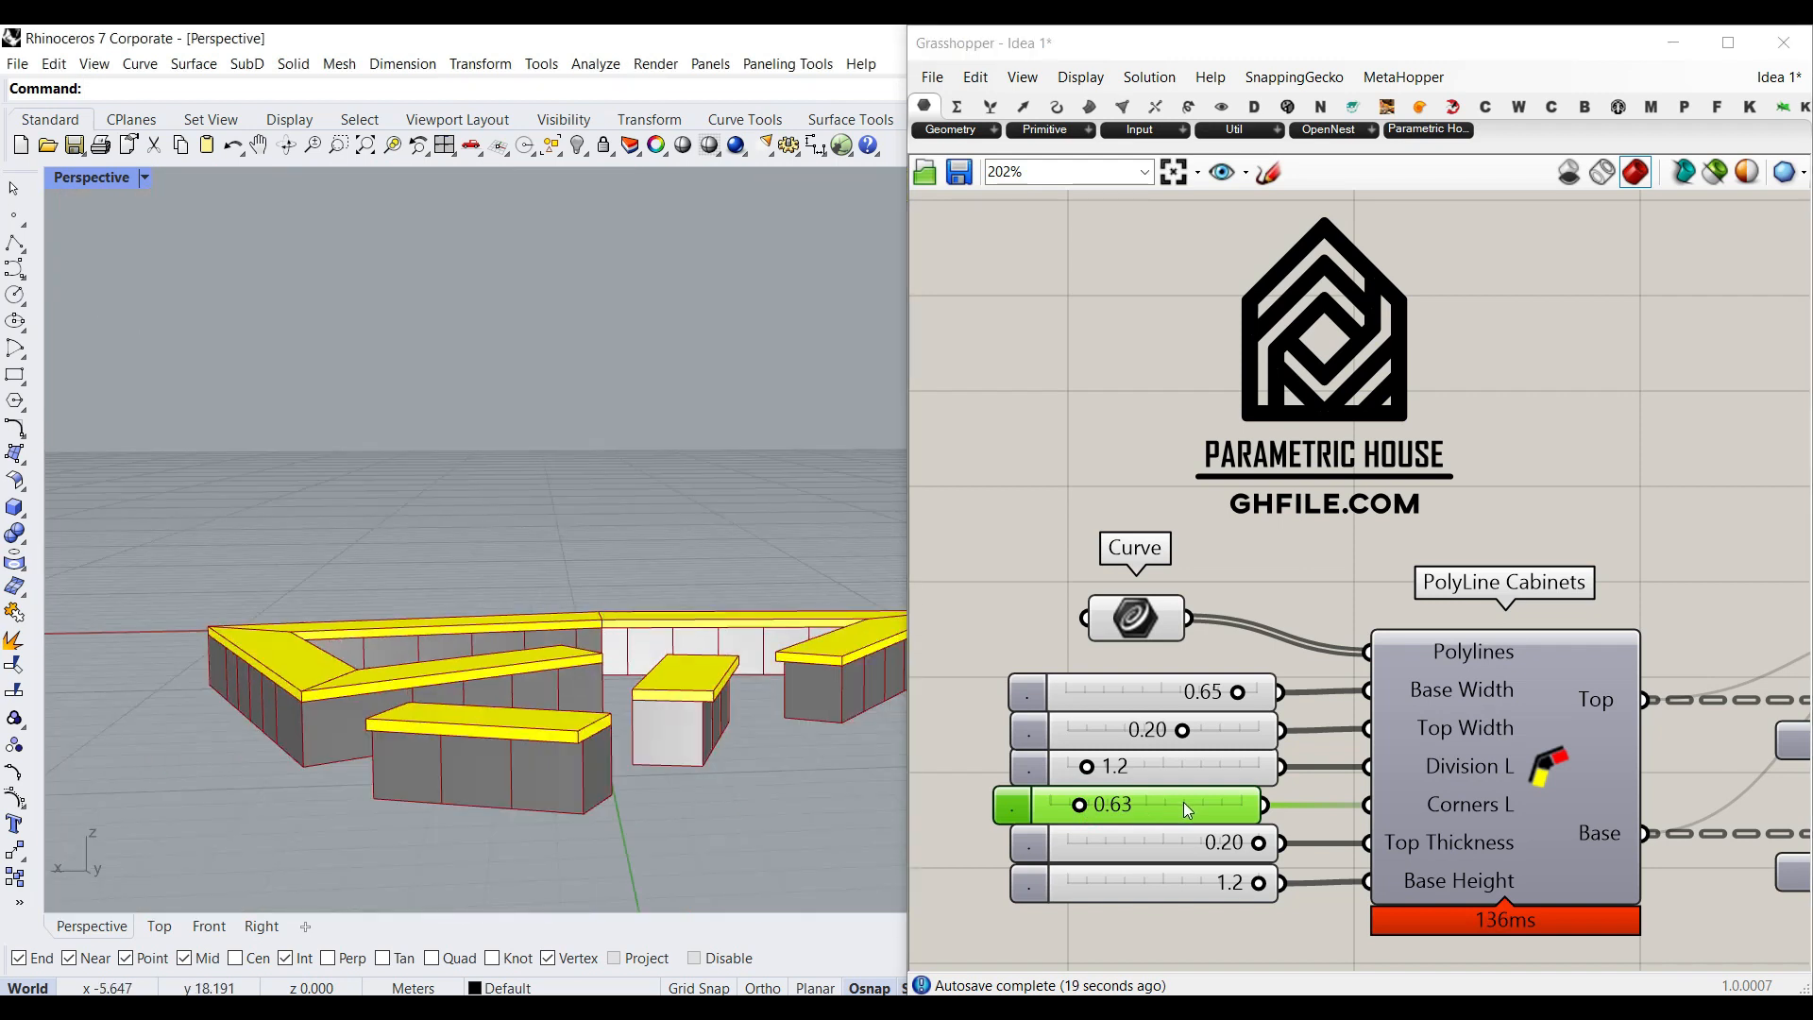
left_click_drag(1256, 844, 1131, 844)
scroll(491, 750, "up", 5)
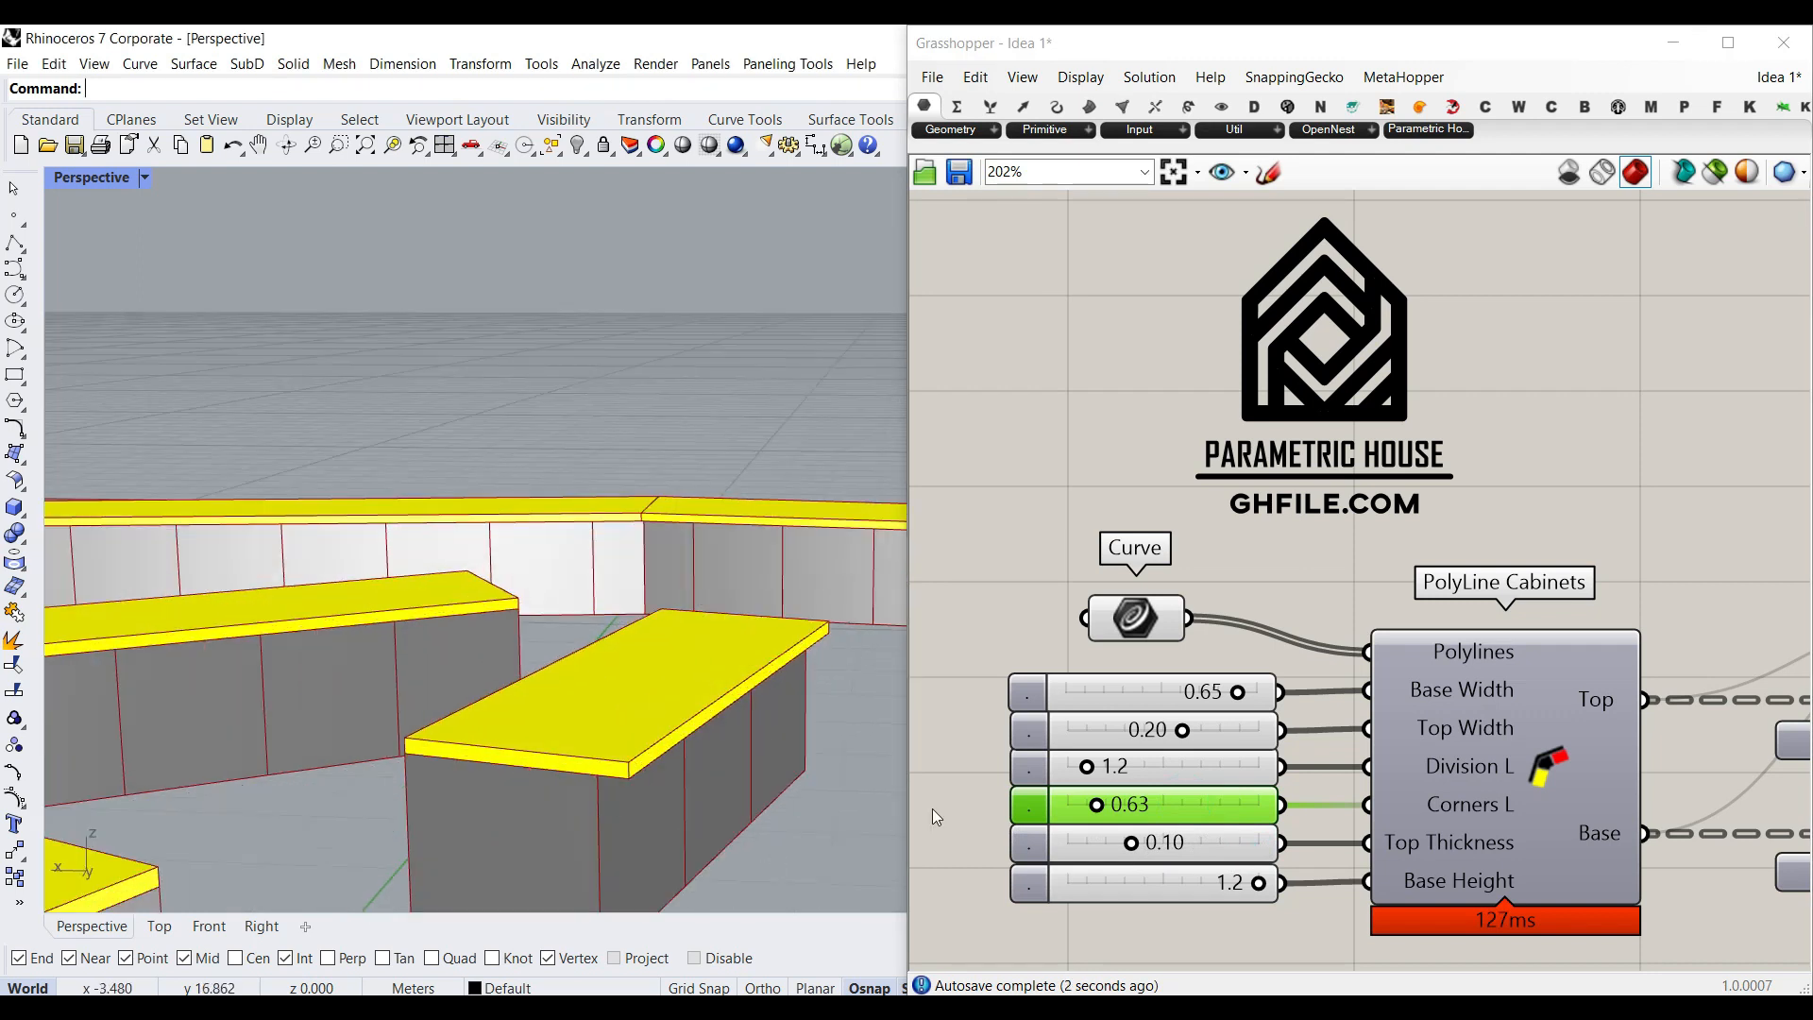
- Bake the countertop geometry from the PolyLine Cabinets Top output and check the baked tops on the cabinet runs
left_click_drag(1260, 884, 1328, 868)
scroll(671, 523, "down", 5)
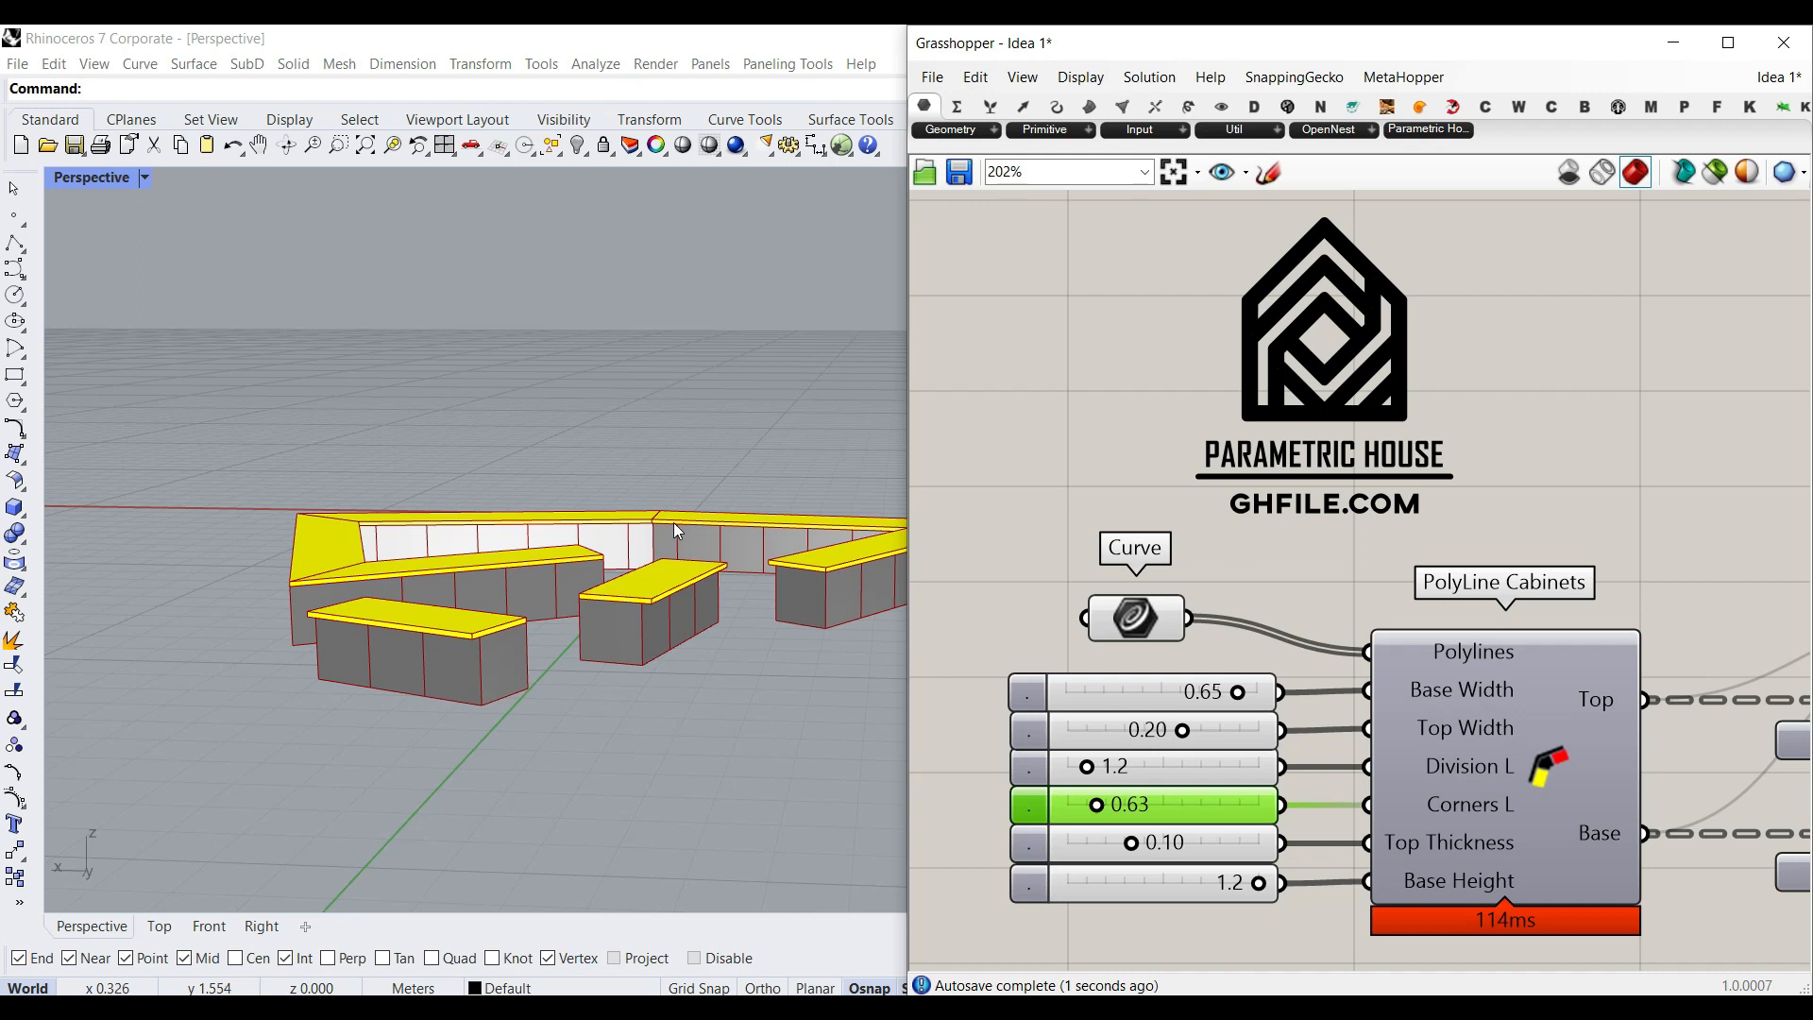
right_click_drag(1725, 682, 1416, 586)
right_click(1286, 606)
left_click(1445, 650)
left_click(1348, 871)
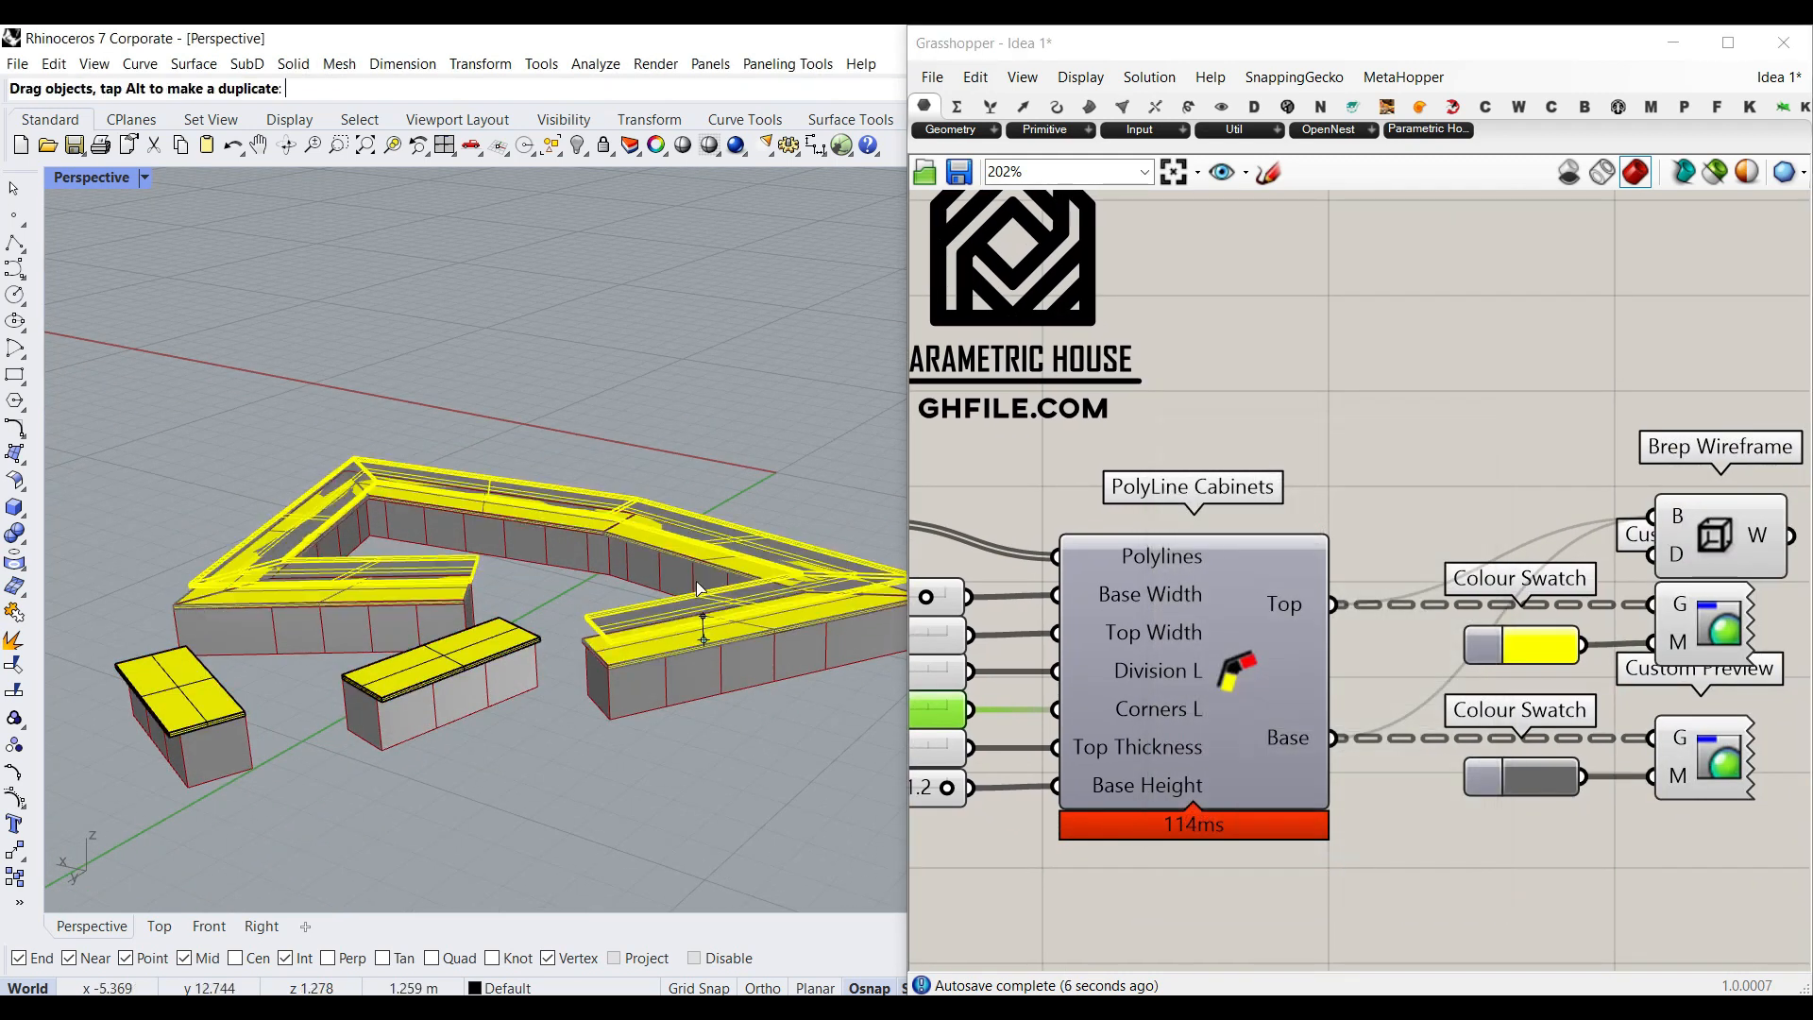
scroll(773, 408, "up", 5)
right_click_drag(673, 560, 586, 574)
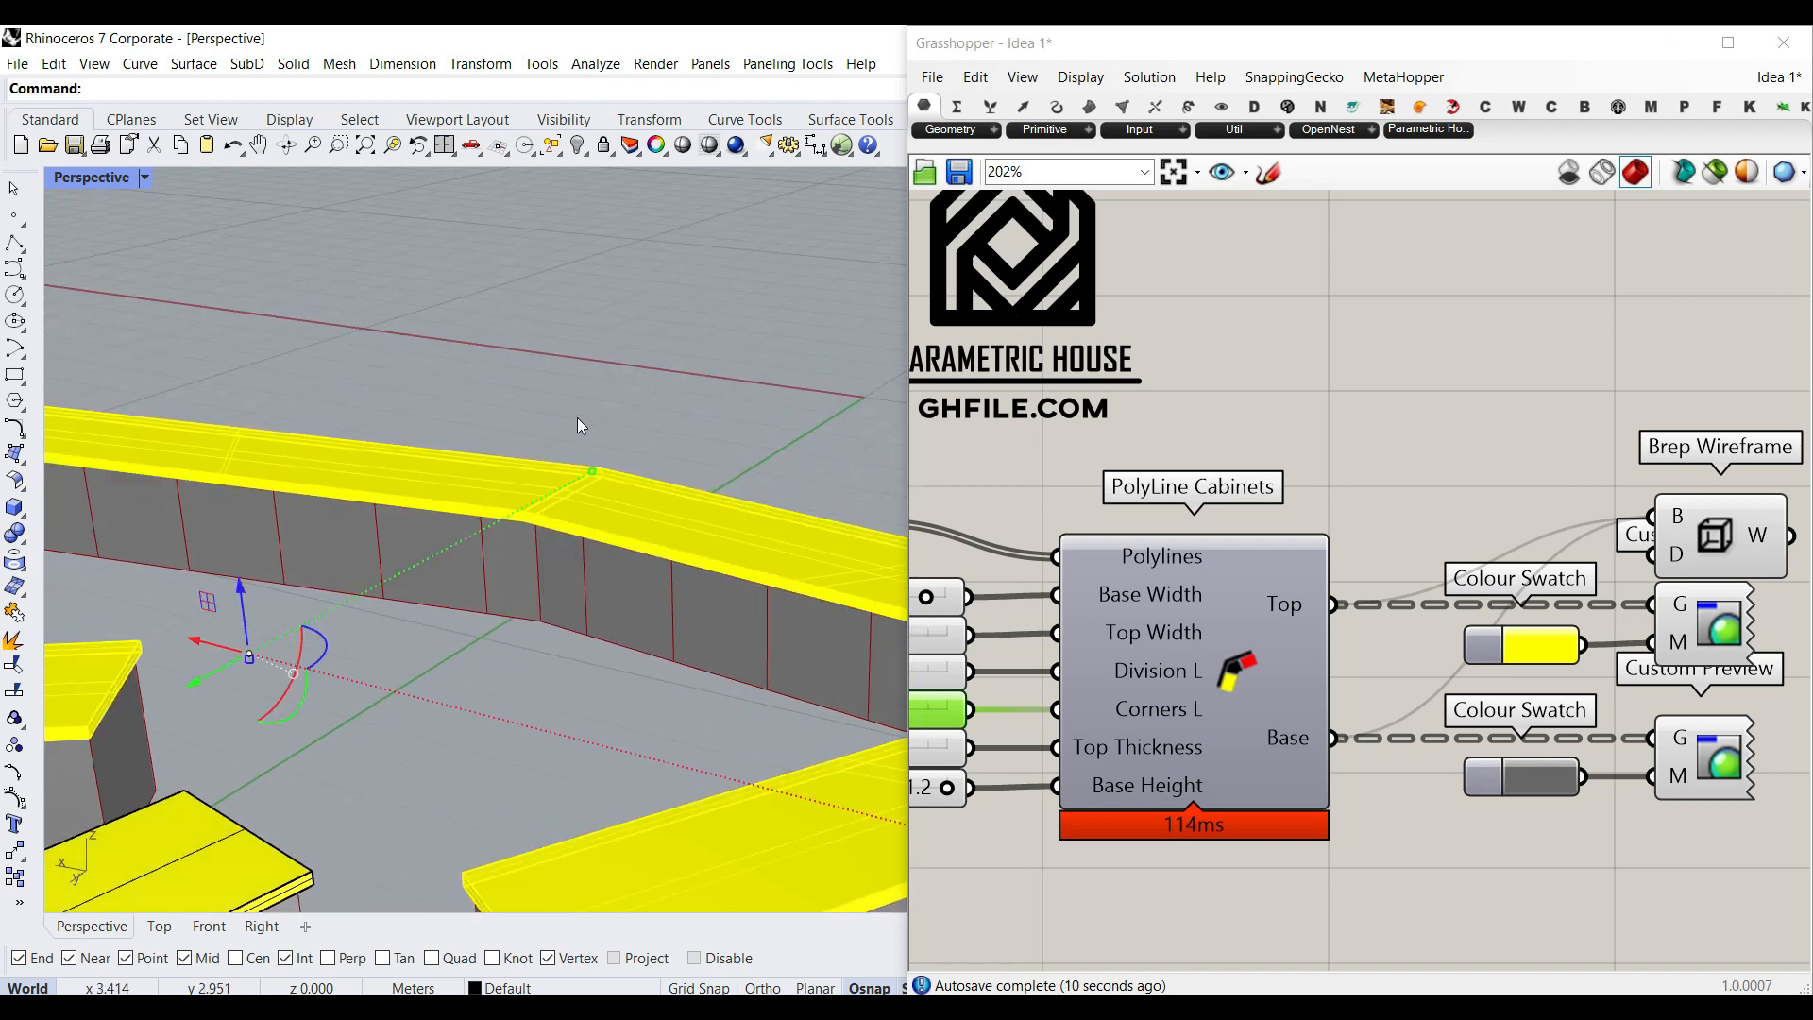
scroll(576, 417, "down", 5)
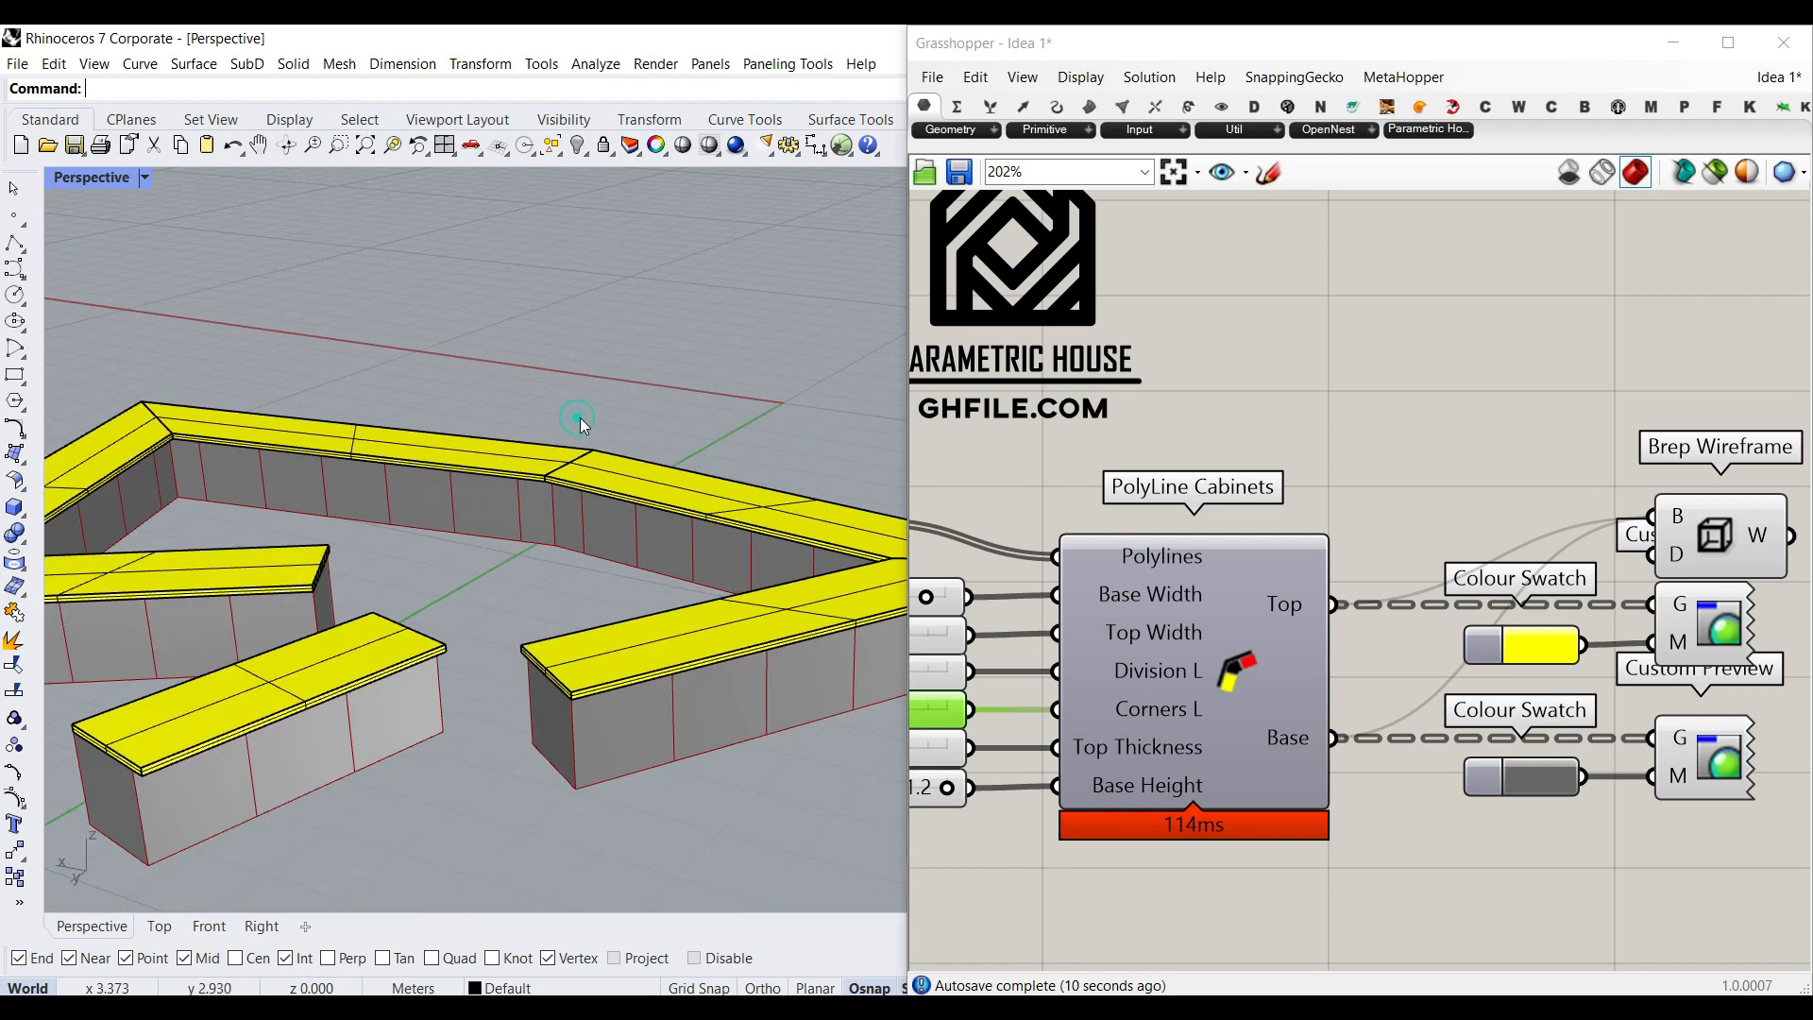
- Bake the cabinet boxes from the PolyLine Cabinets Base output and check them from below
right_click(1295, 729)
left_click(1341, 770)
left_click(1352, 968)
left_click(633, 752)
right_click_drag(693, 763, 623, 651)
scroll(596, 669, "up", 5)
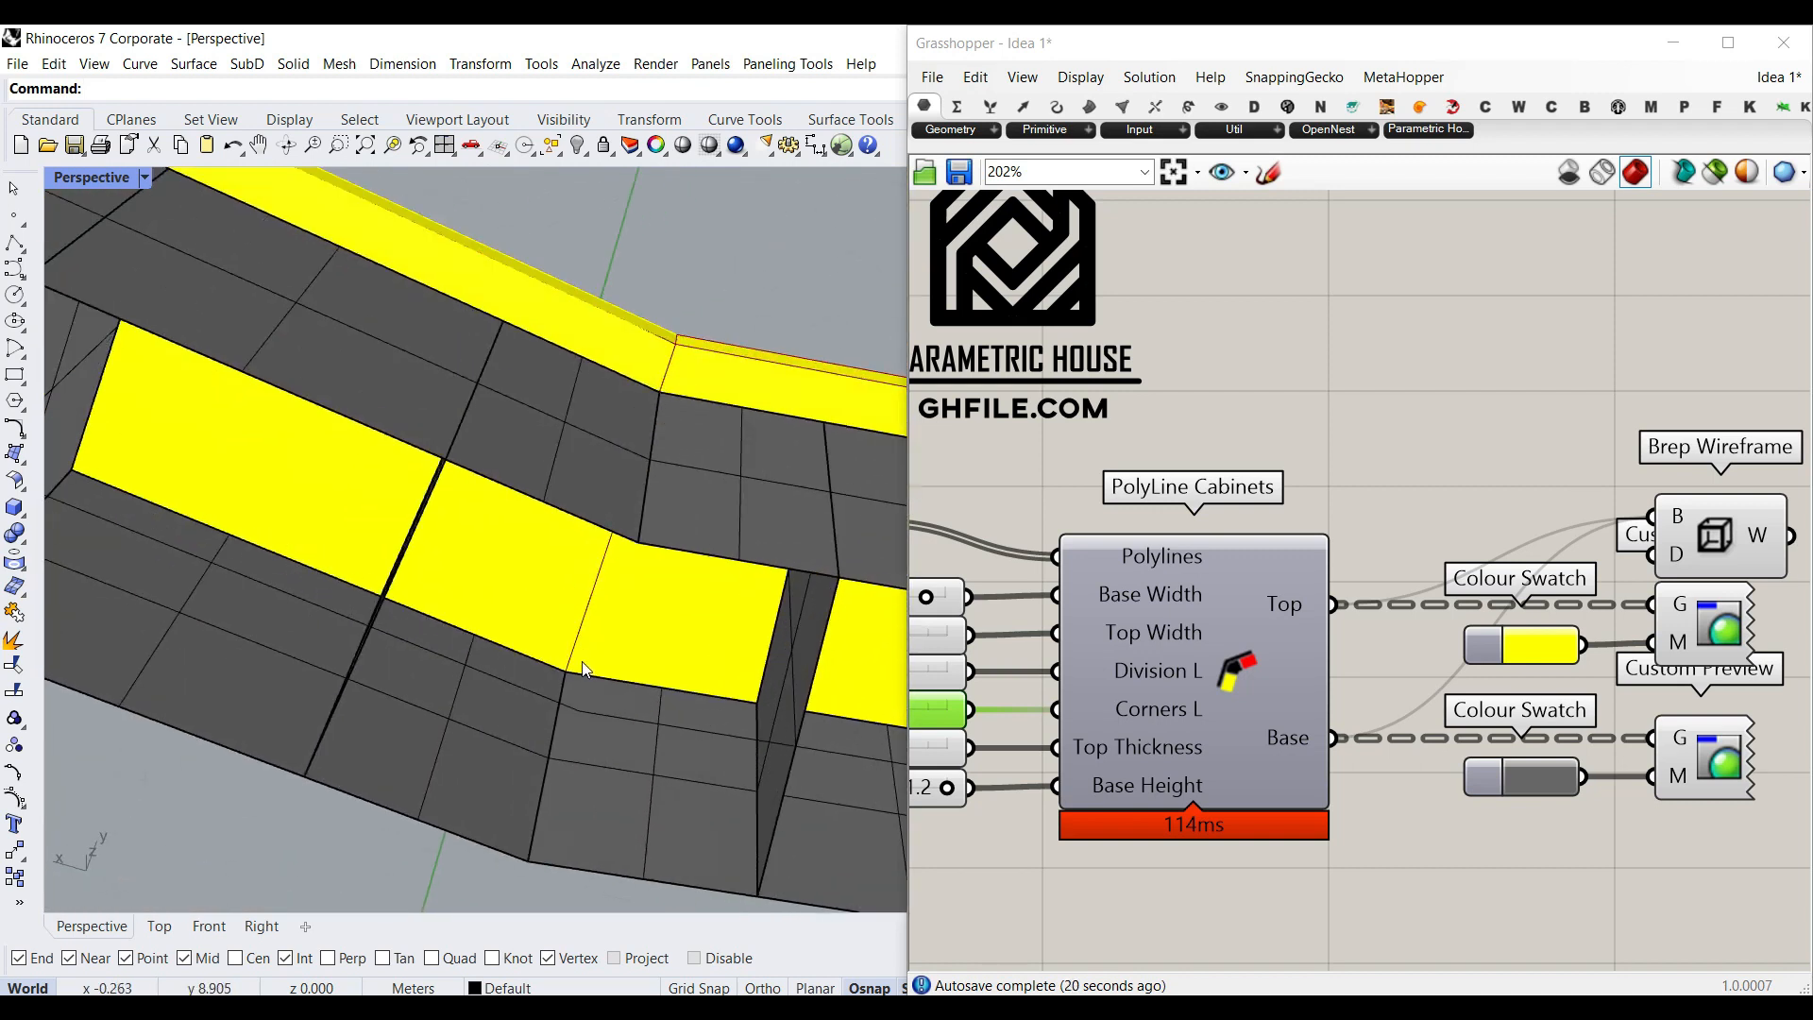
- Open the Grasshopper definition Idea 4.gh
key("ctrl+o")
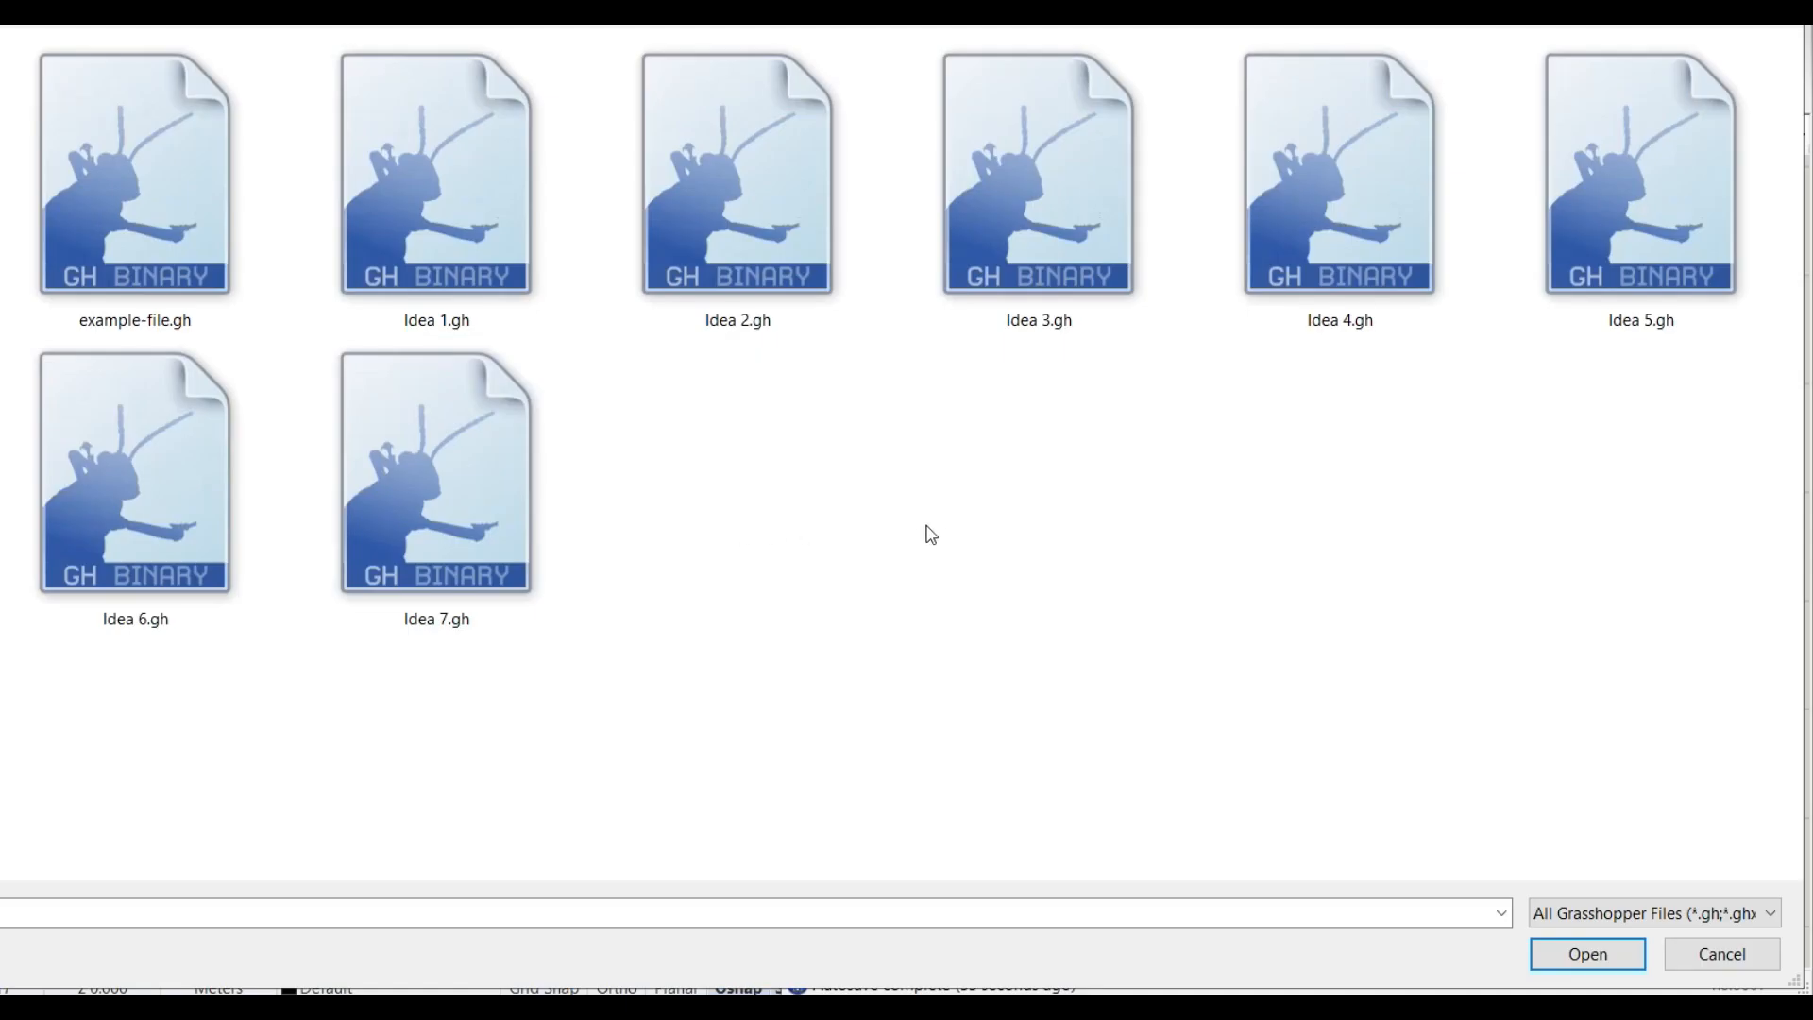
left_click(154, 238)
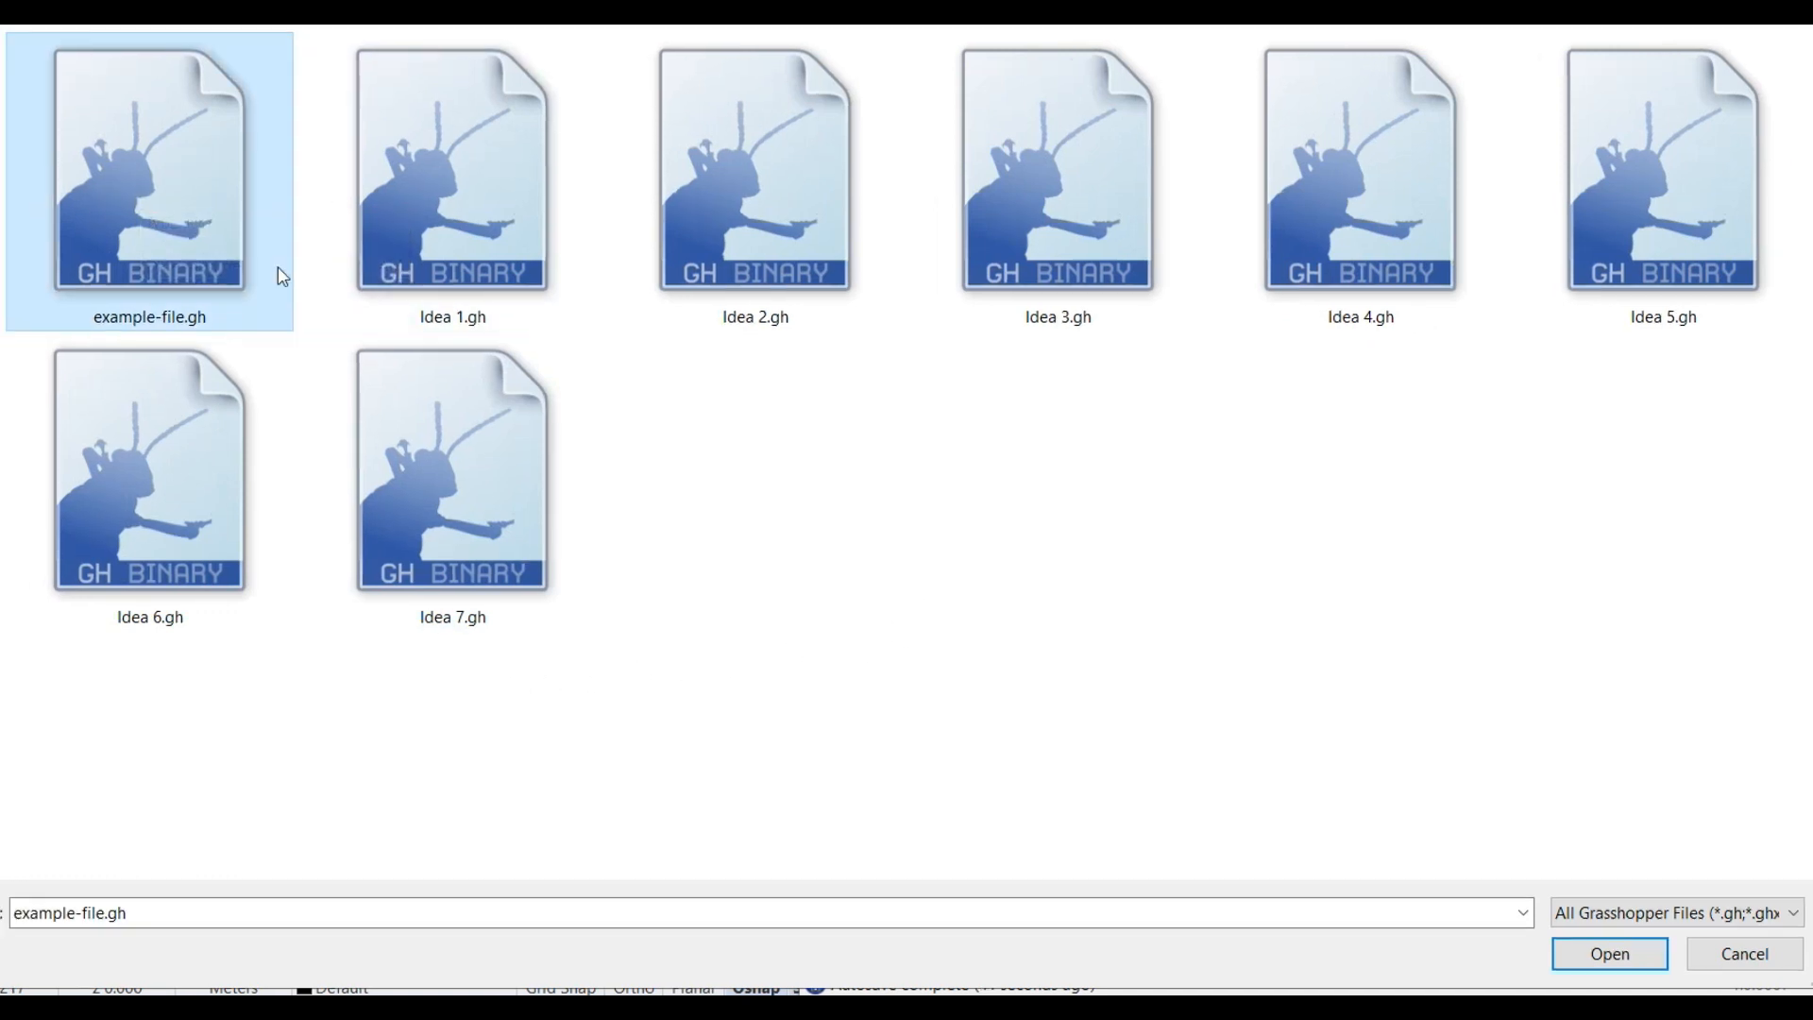
double_click(1356, 236)
scroll(1271, 568, "up", 2)
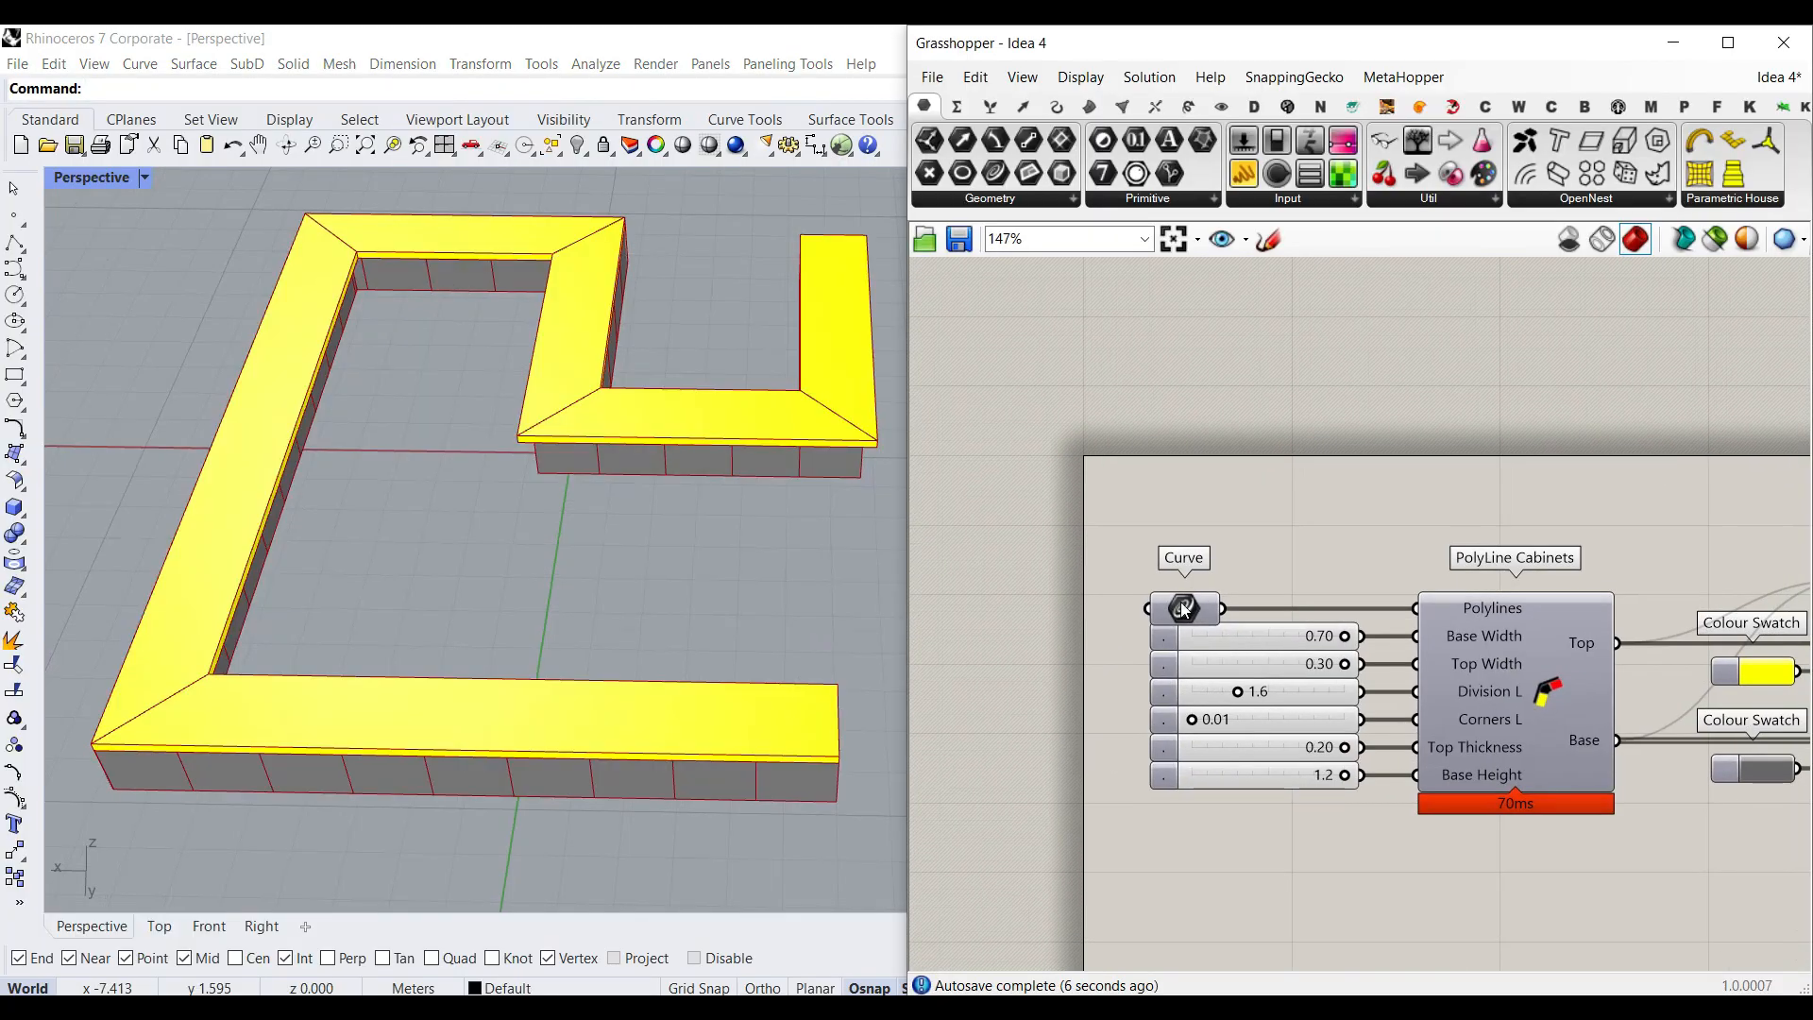
- Toggle the preview of the input Curve parameter and inspect the angular cabinet run from below and above
right_click(1179, 609)
left_click(1245, 565)
scroll(746, 430, "up", 6)
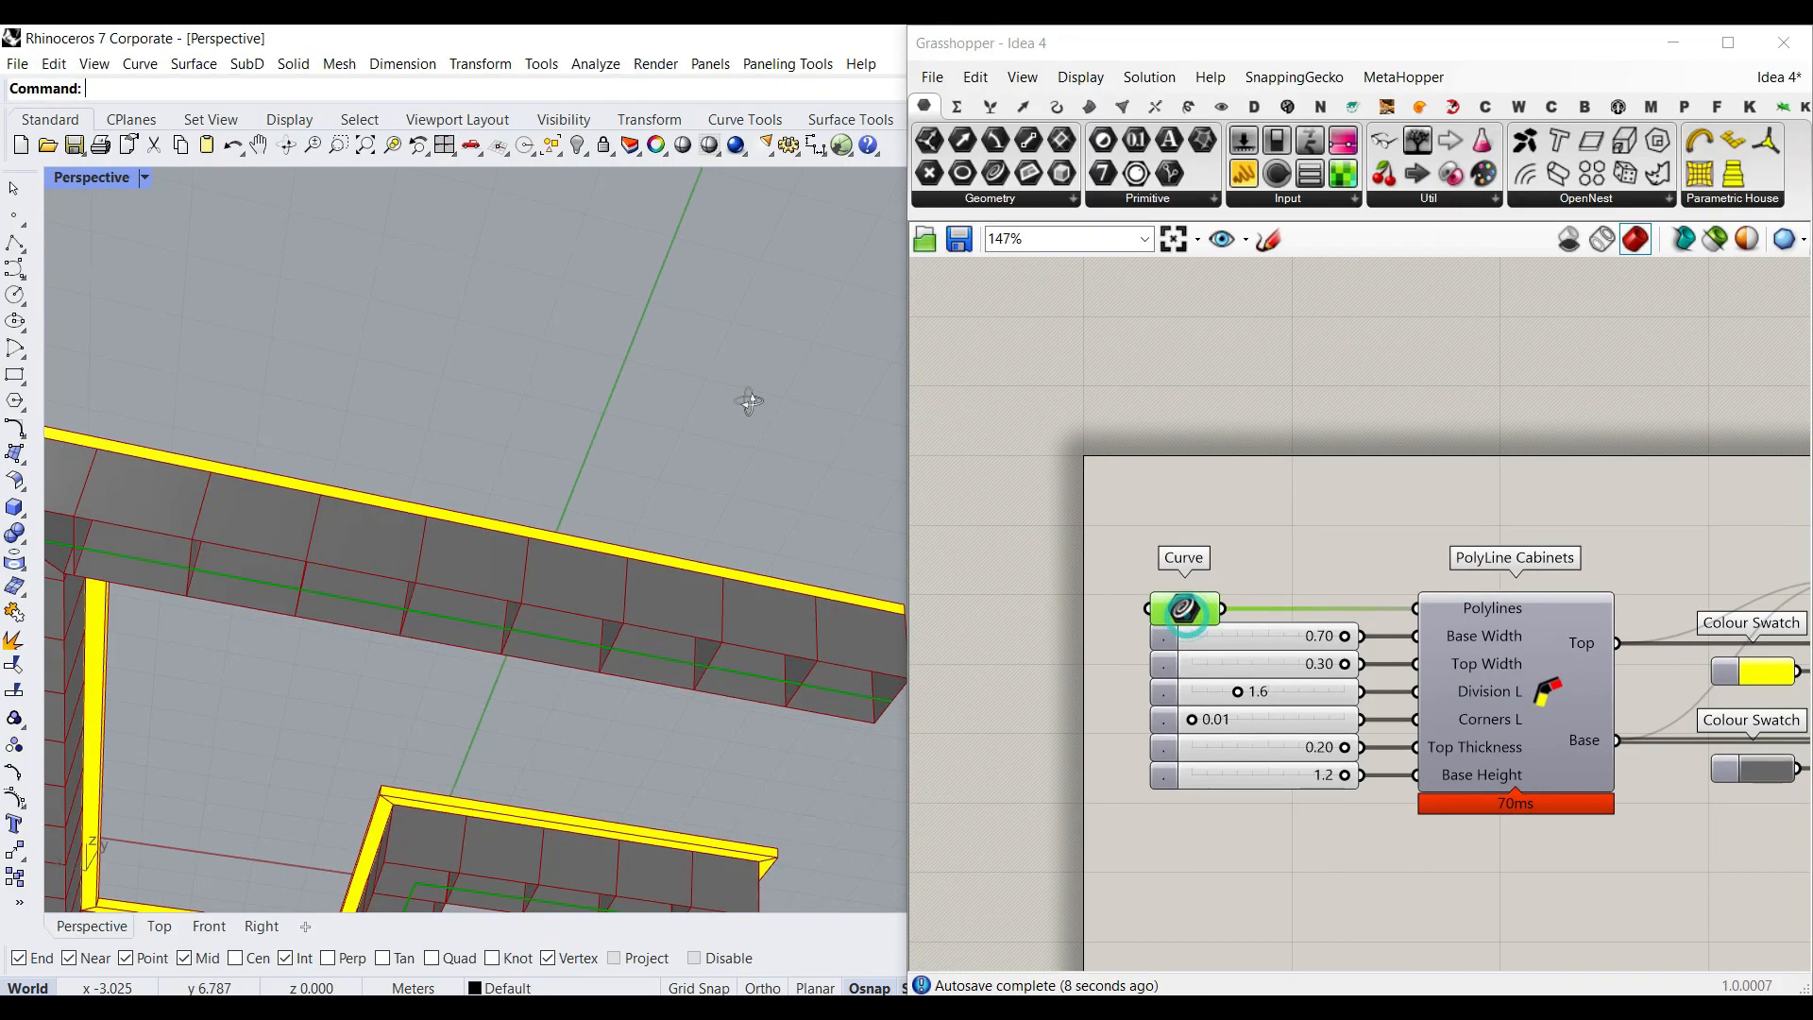
scroll(384, 687, "down", 8)
right_click_drag(544, 525, 639, 616)
scroll(638, 615, "up", 5)
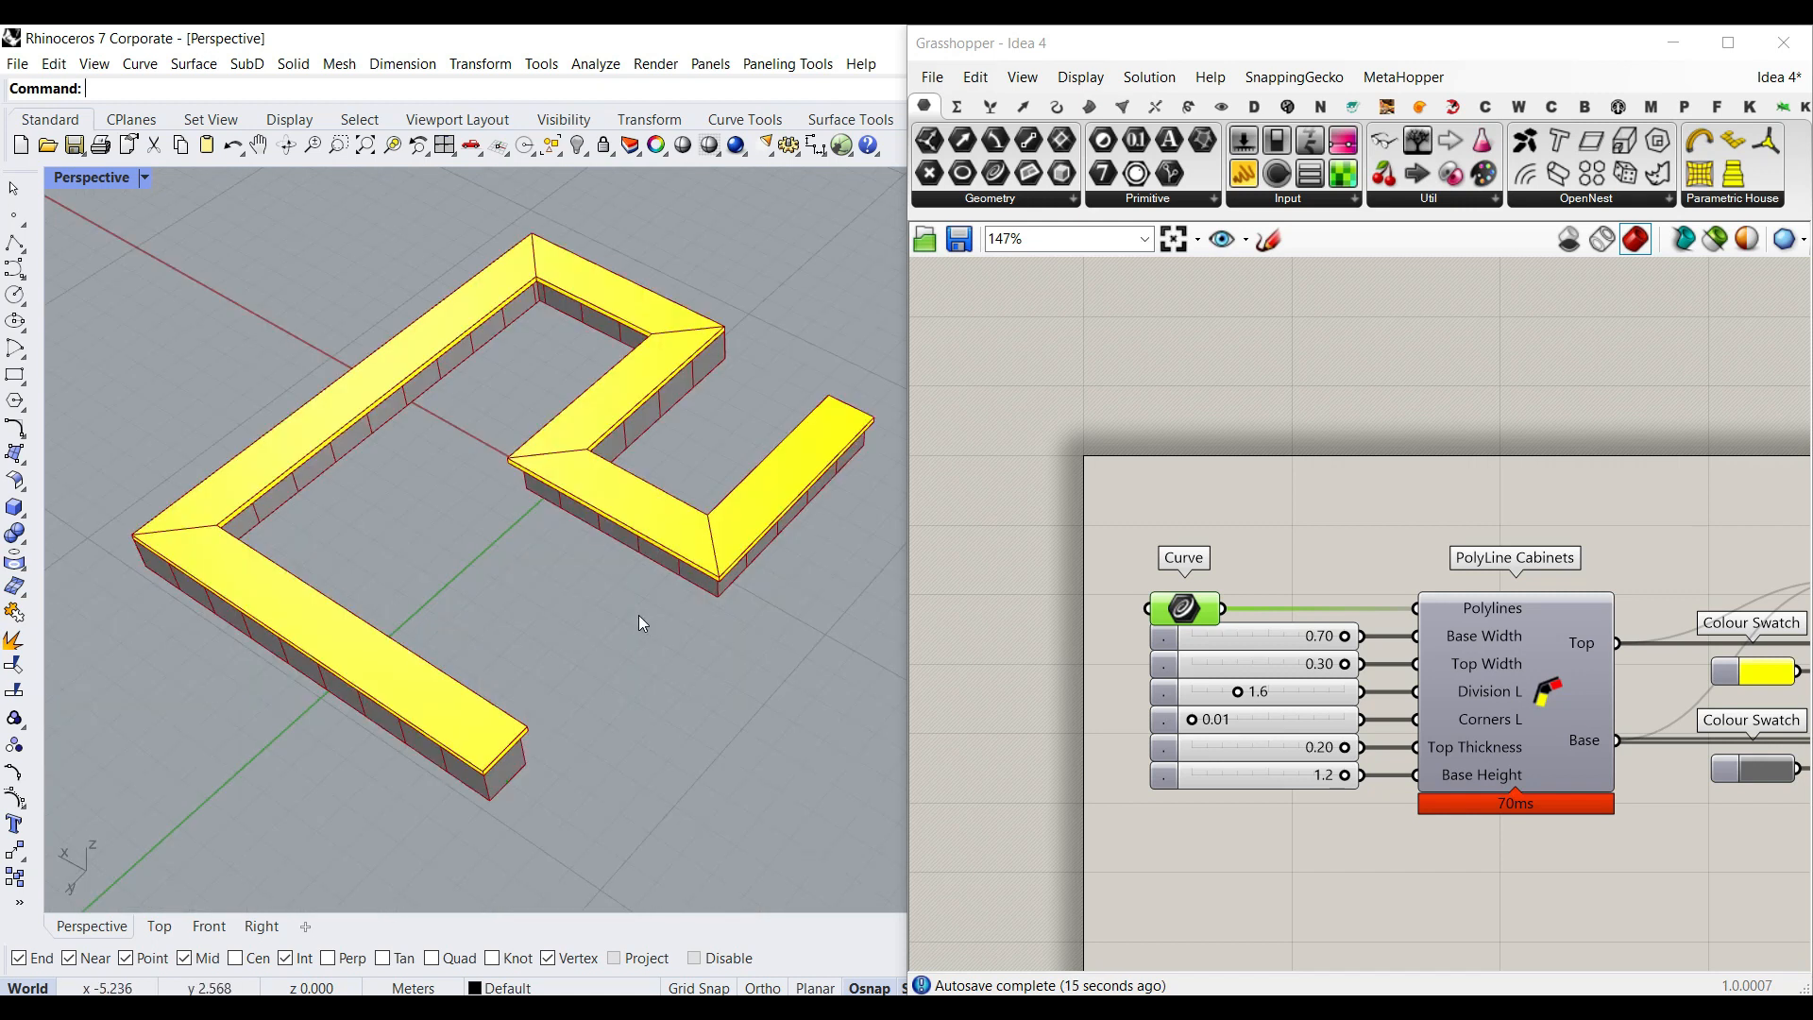
right_click_drag(514, 680, 541, 626)
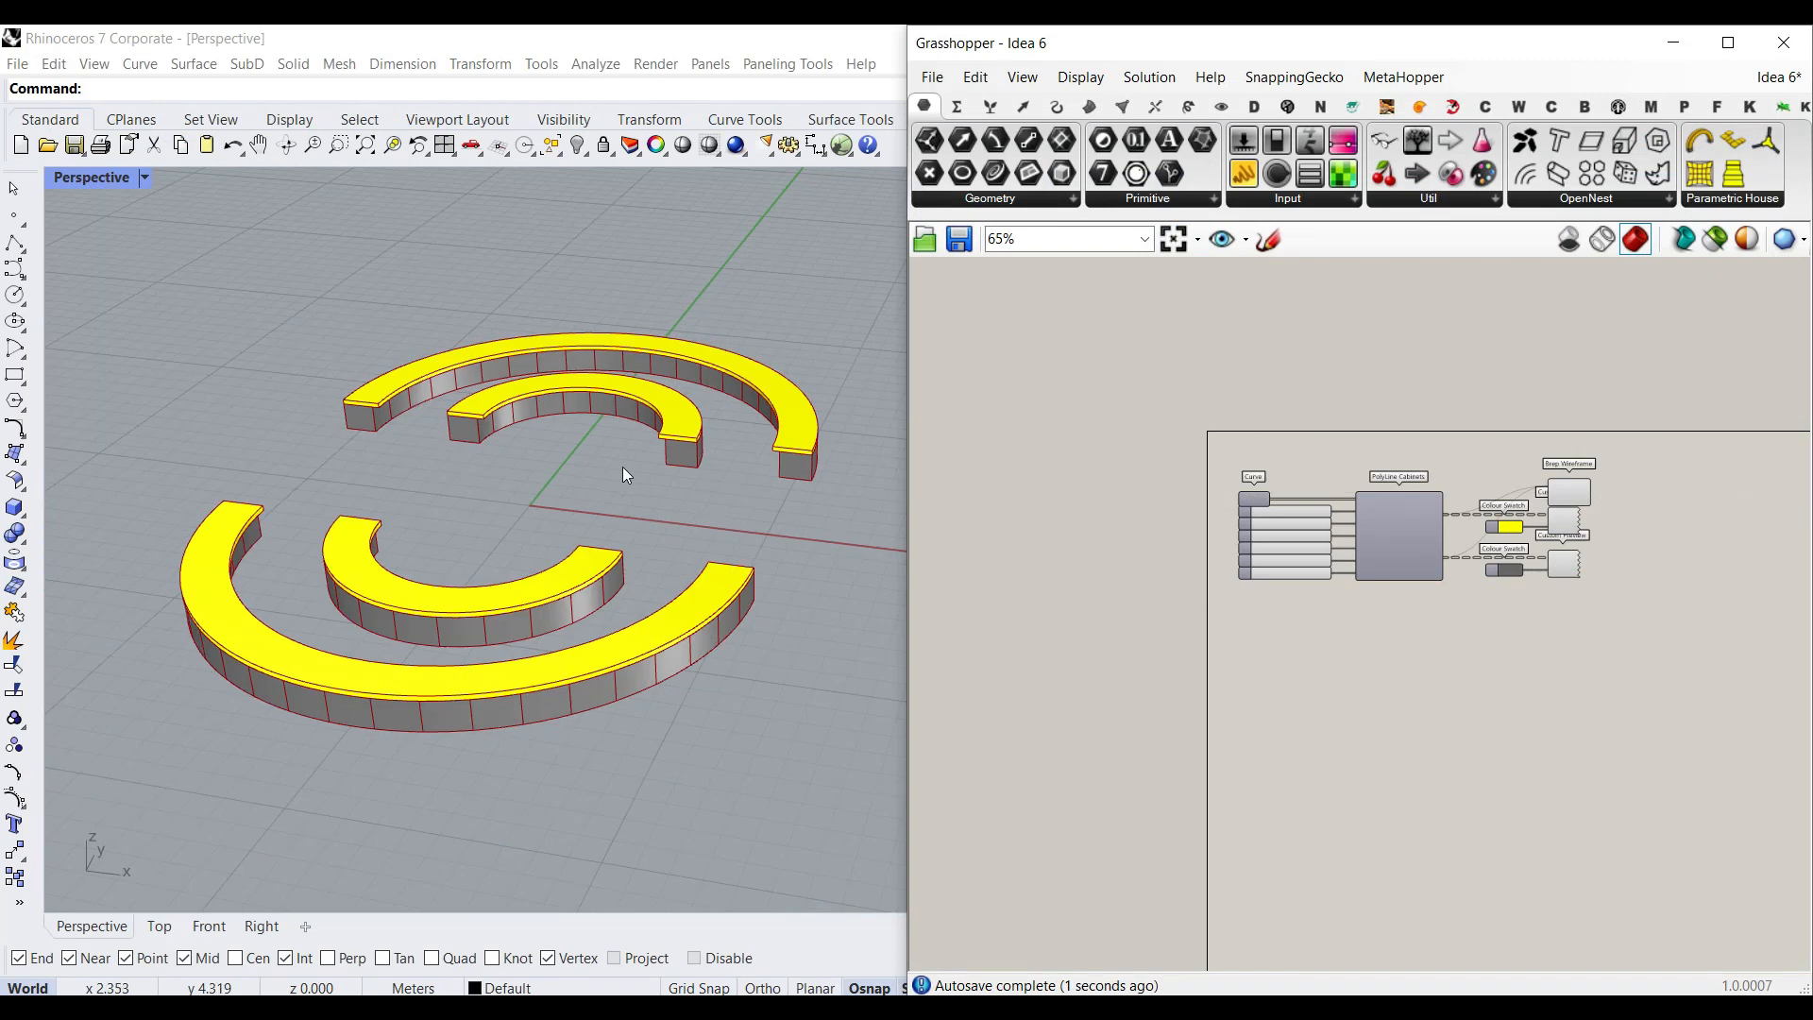
- Look over the arc-shaped cabinets of Idea 6 and open the definition Idea 7.gh
right_click_drag(627, 473, 357, 520)
scroll(487, 481, "up", 5)
scroll(295, 493, "up", 5)
scroll(490, 513, "down", 4)
left_click(925, 238)
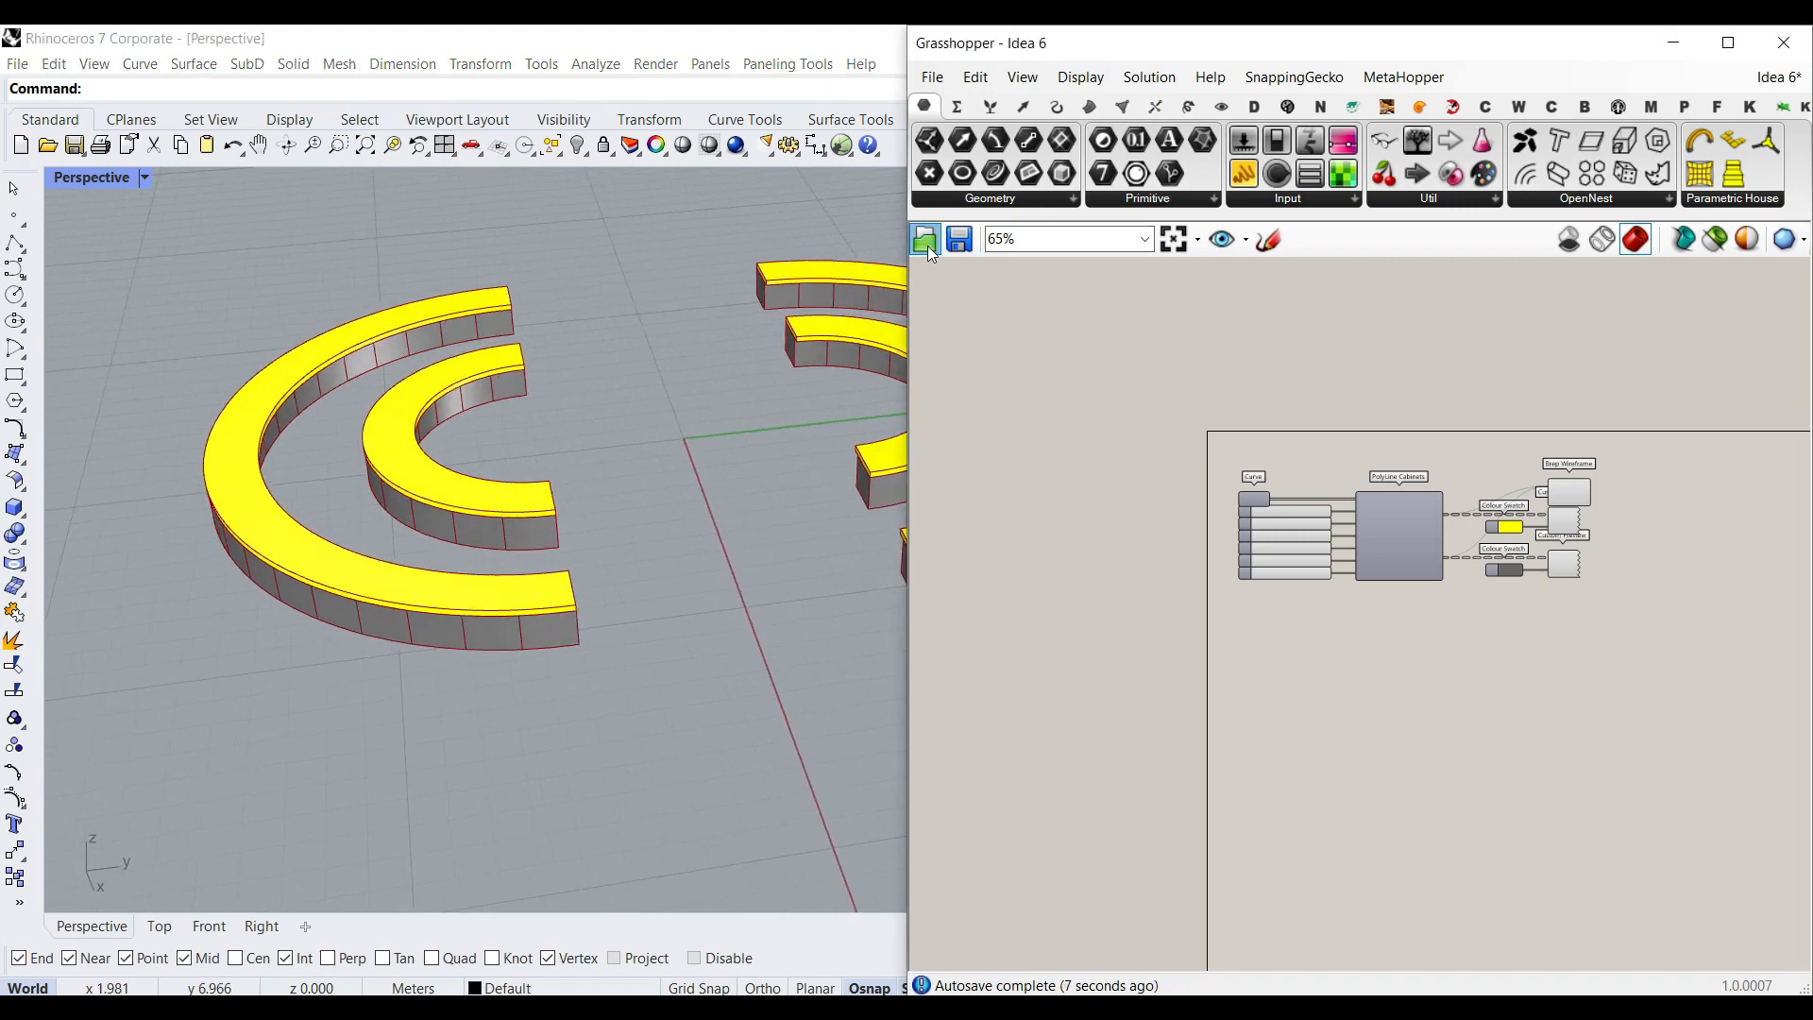
double_click(455, 504)
- Examine the S-curved, arched and angled cabinet runs of Idea 7 together with the PolyLine Cabinets inputs
scroll(428, 585, "down", 5)
right_click_drag(428, 586, 463, 463)
scroll(598, 512, "up", 4)
scroll(540, 378, "up", 3)
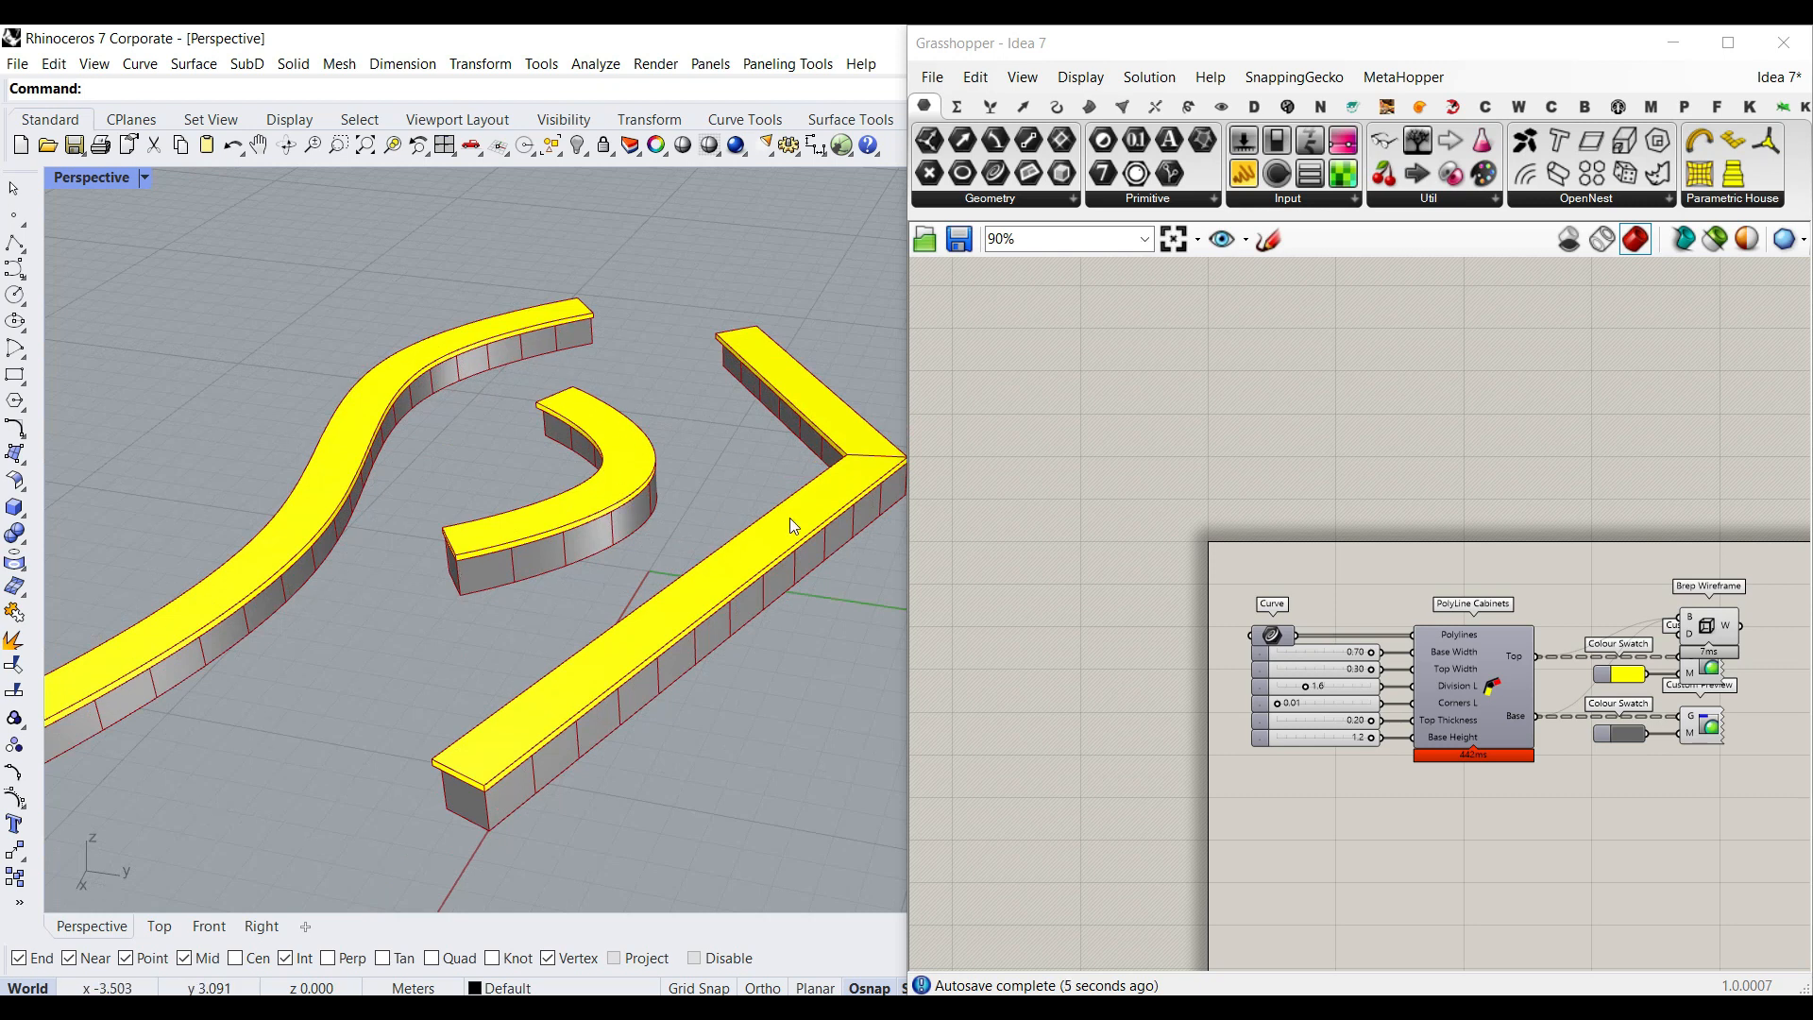
scroll(744, 367, "down", 6)
scroll(746, 557, "up", 3)
right_click_drag(749, 565, 651, 548)
mouse_move(627, 473)
right_mouse_down()
mouse_move(615, 498)
mouse_move(631, 486)
right_mouse_up()
scroll(1460, 695, "up", 3)
right_click_drag(565, 396, 677, 570)
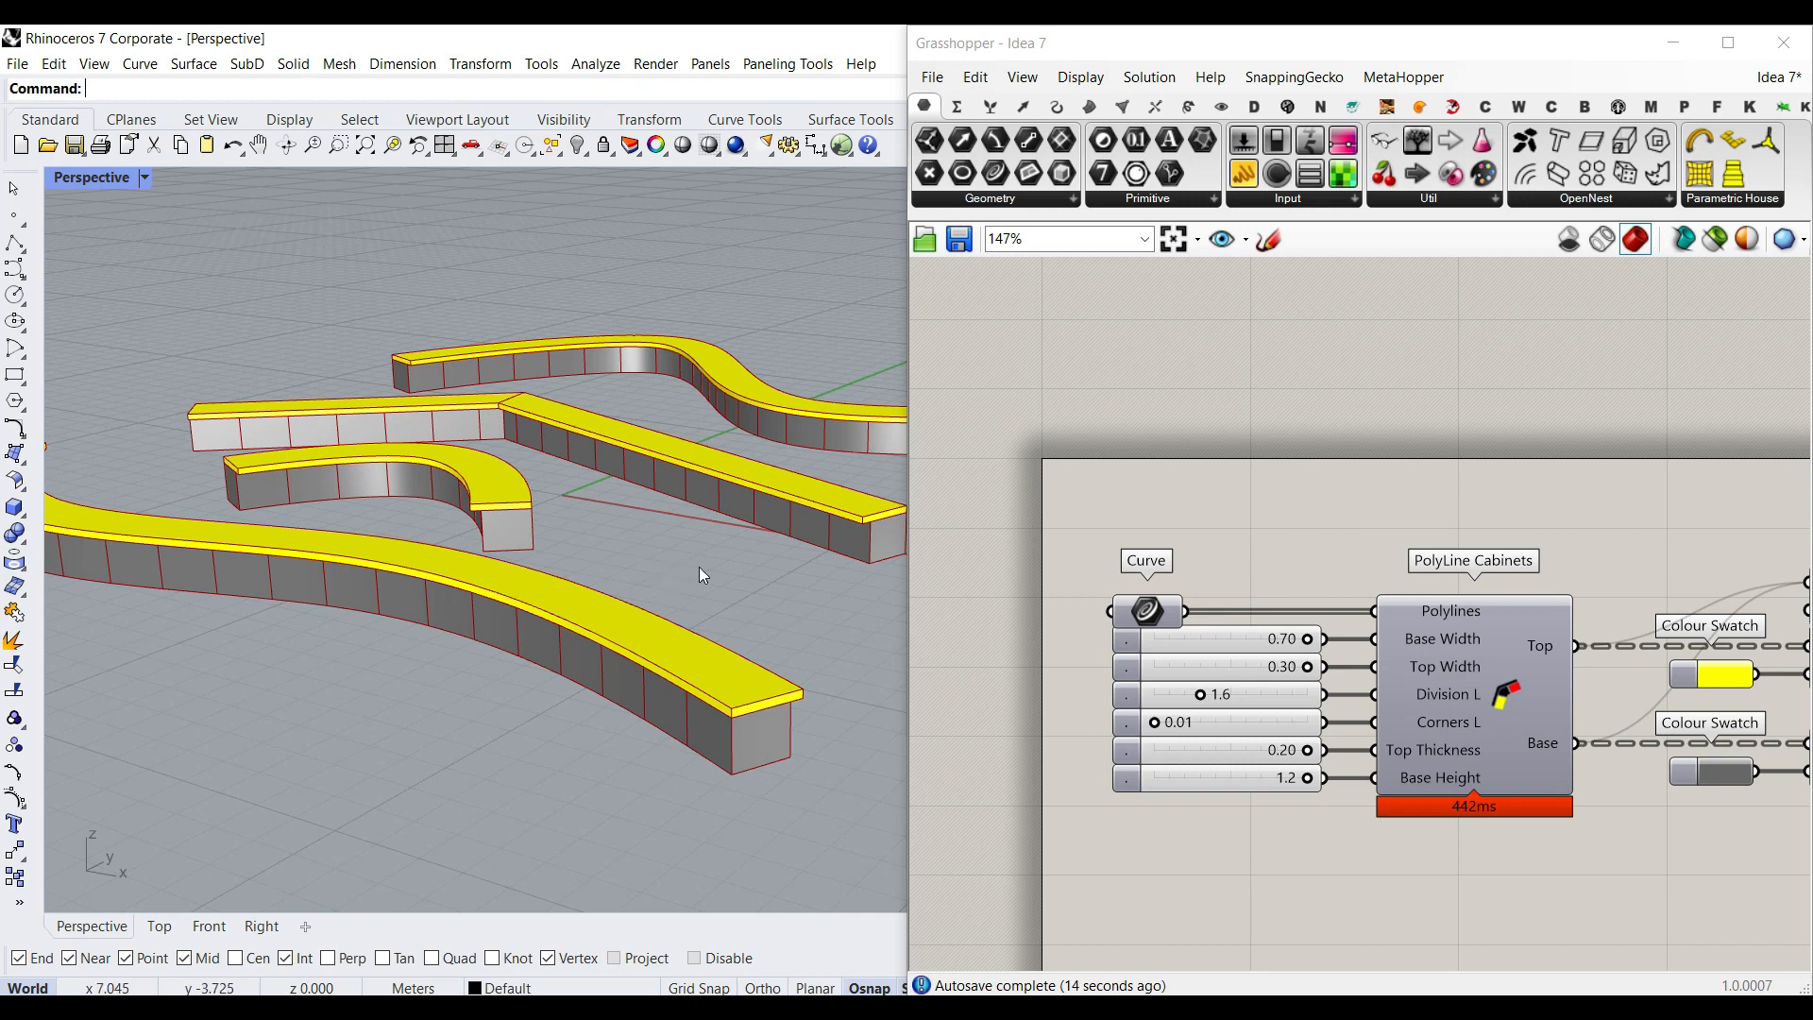
scroll(1354, 593, "up", 3)
right_click_drag(461, 606, 534, 552)
scroll(538, 553, "up", 2)
right_click_drag(1087, 609, 1355, 600)
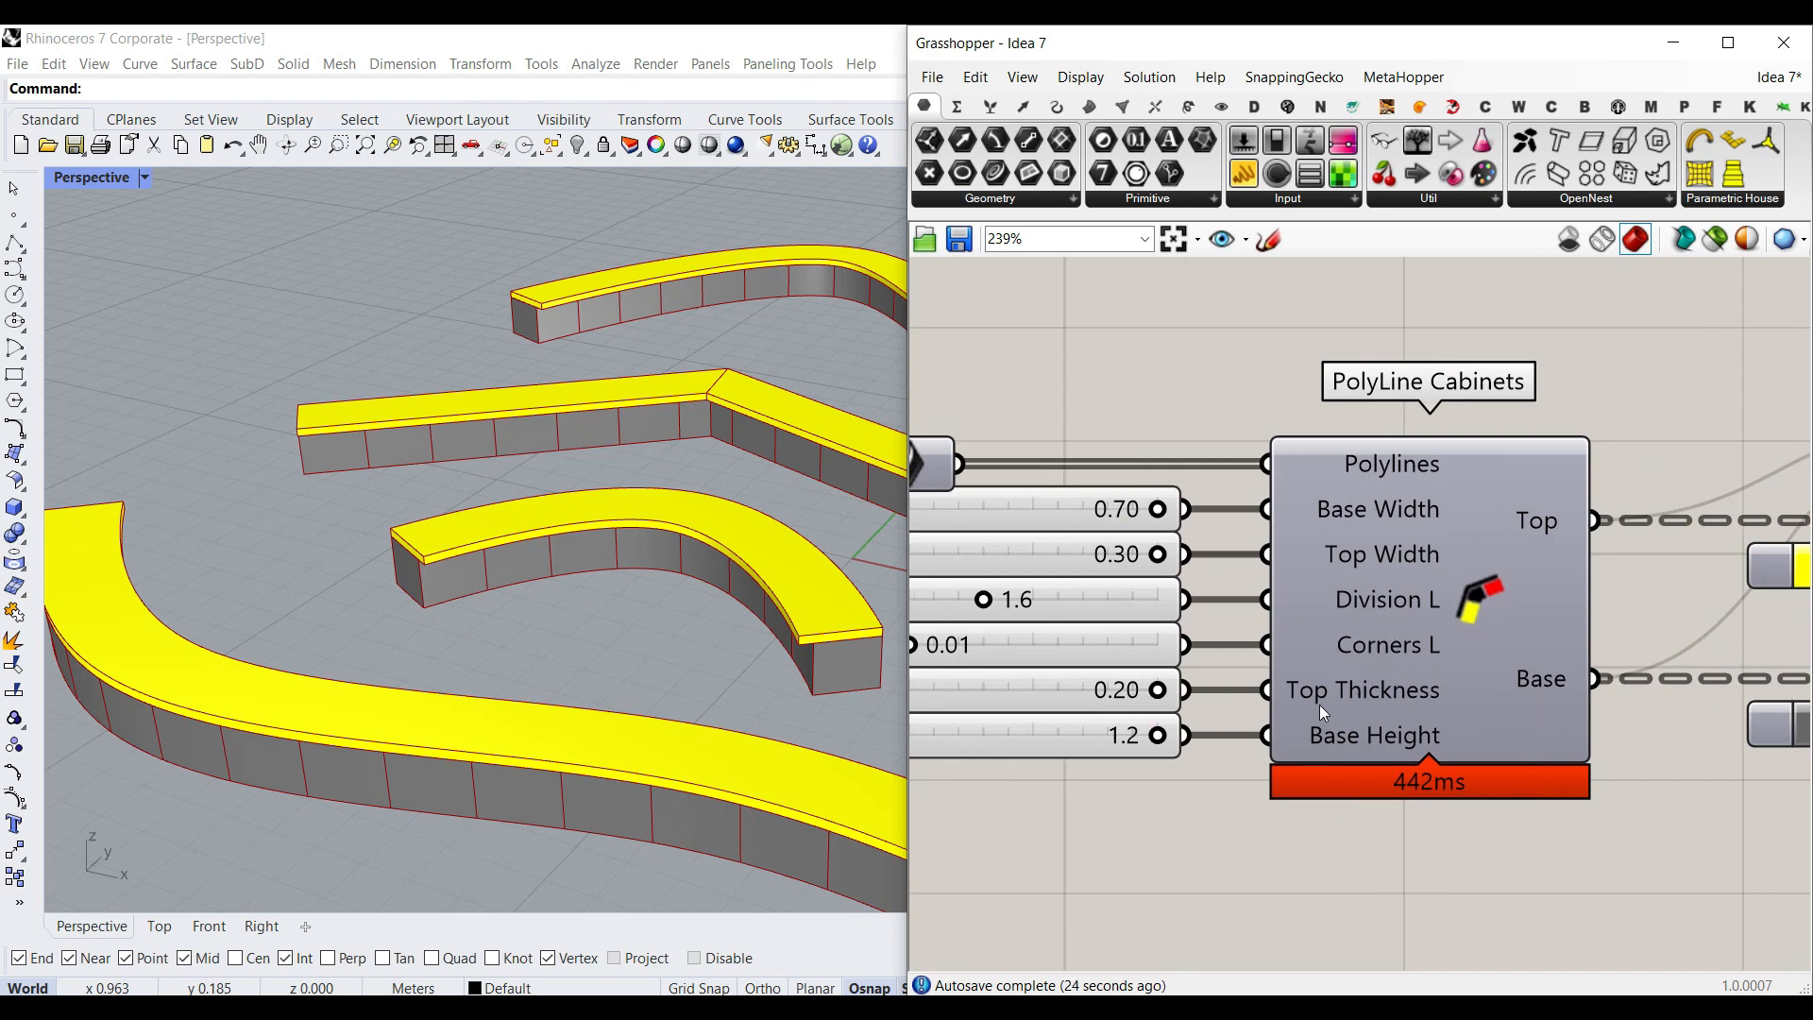
mouse_move(1316, 706)
scroll(817, 435, "up", 3)
scroll(319, 561, "down", 2)
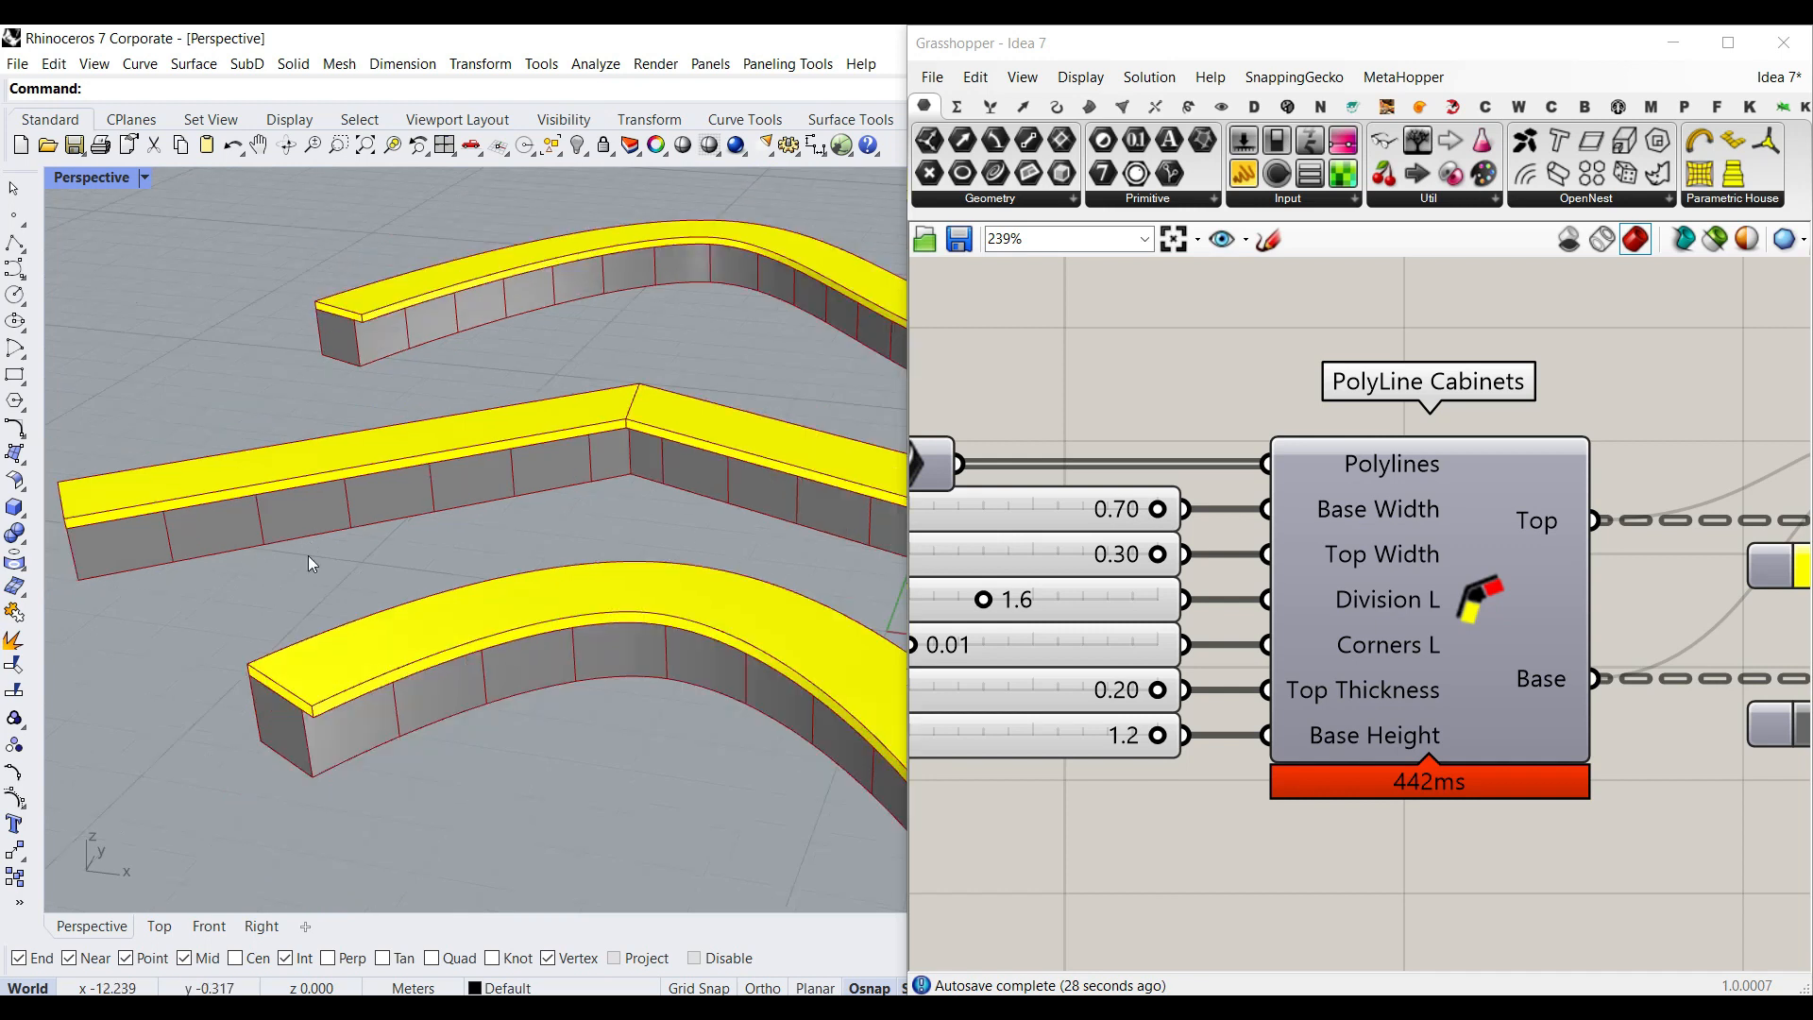
- Open example-file.gh and inspect its cabinet run and island from several sides
key("ctrl+o")
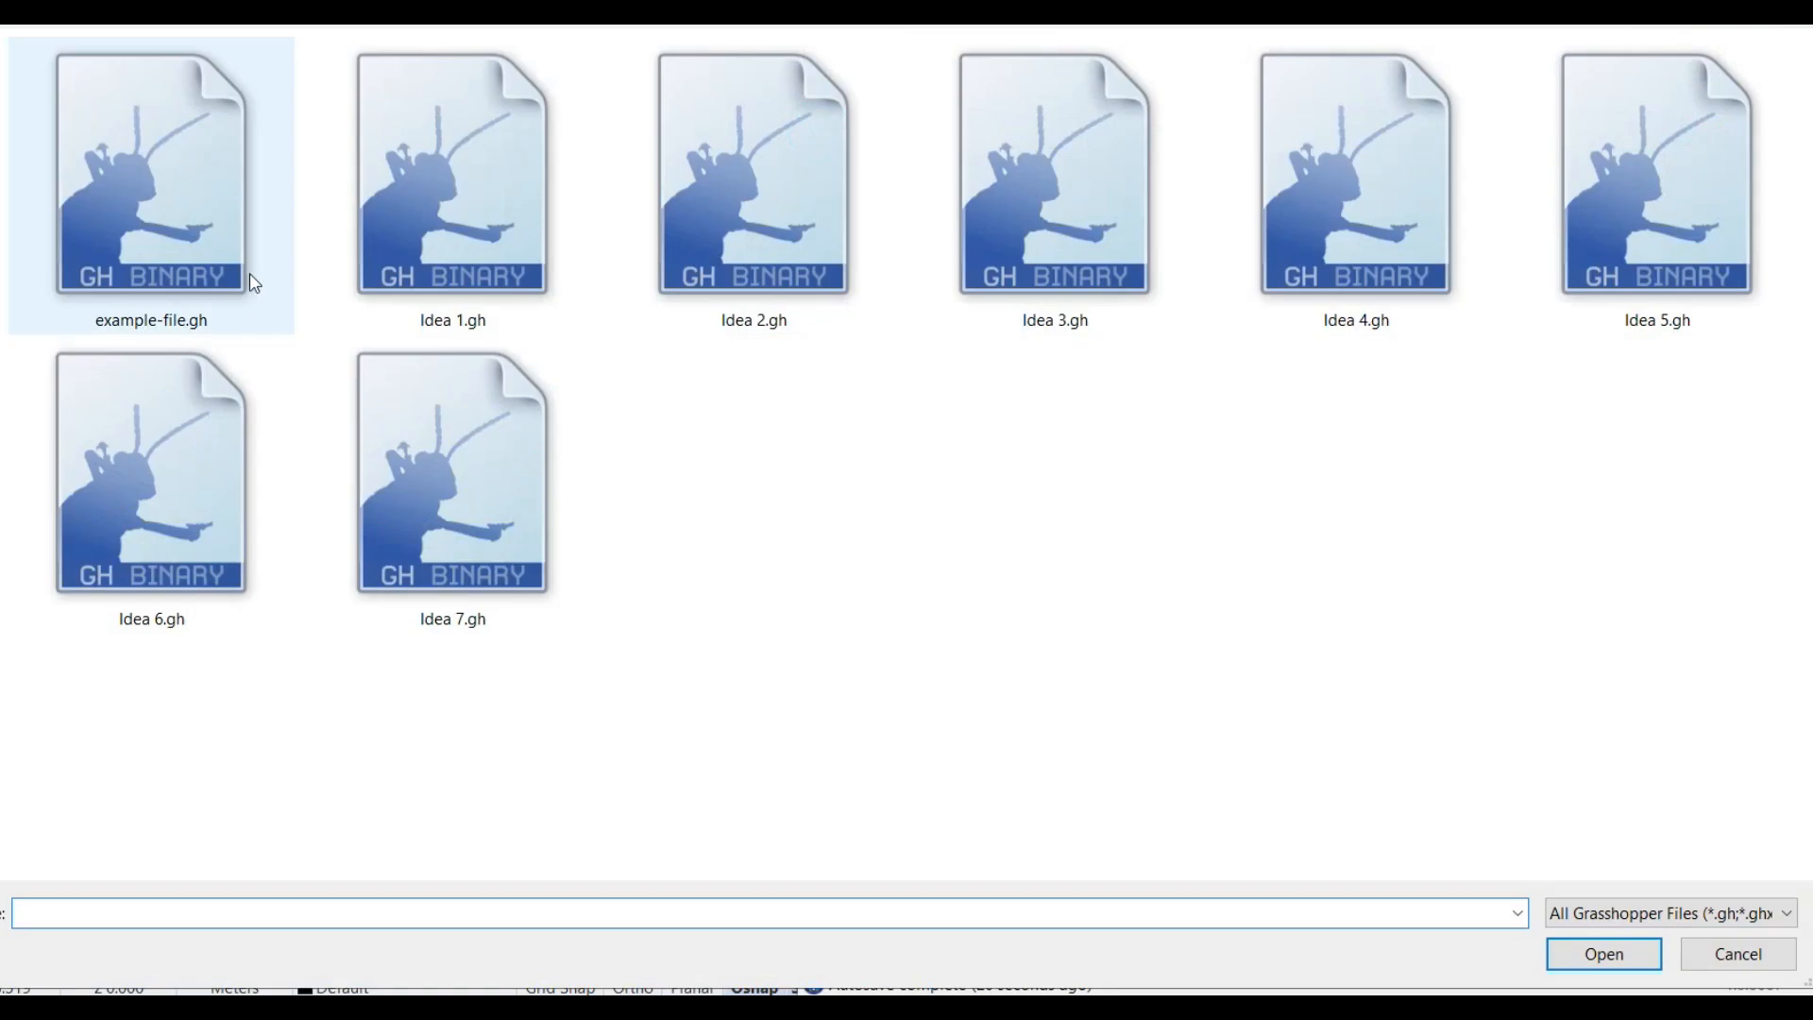
double_click(202, 181)
right_click_drag(616, 700, 527, 531)
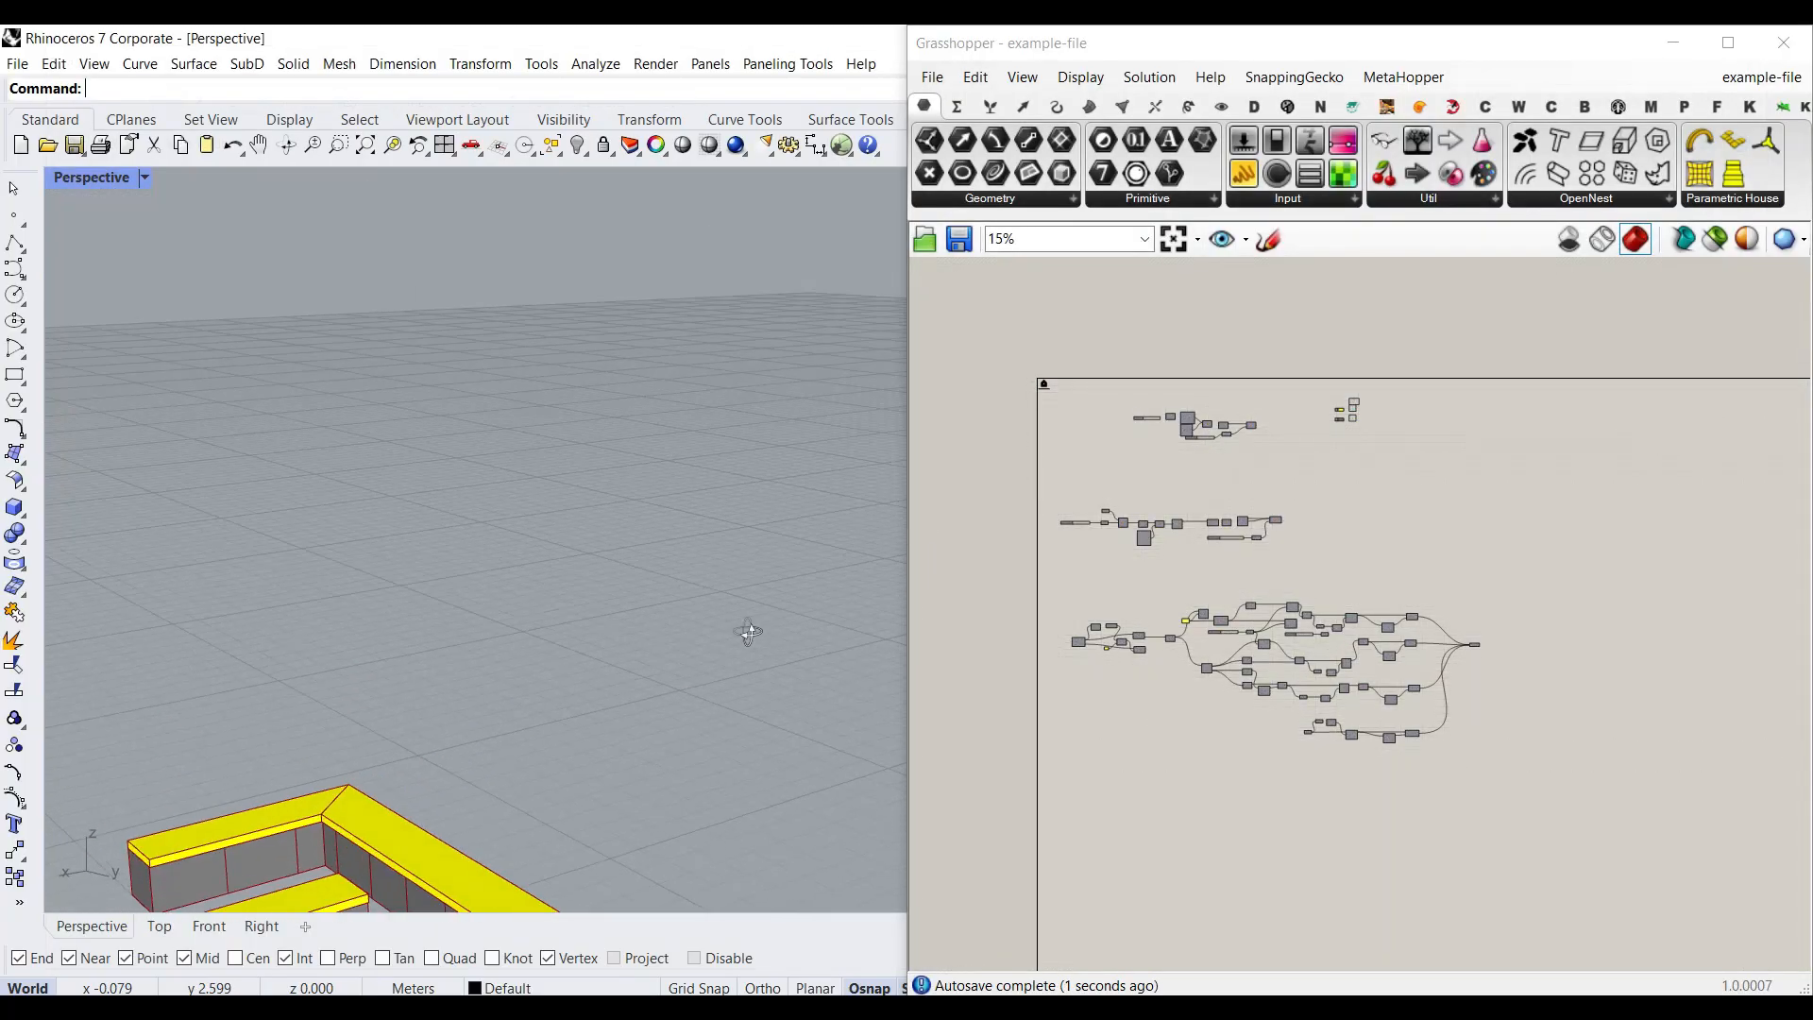
scroll(527, 531, "up", 3)
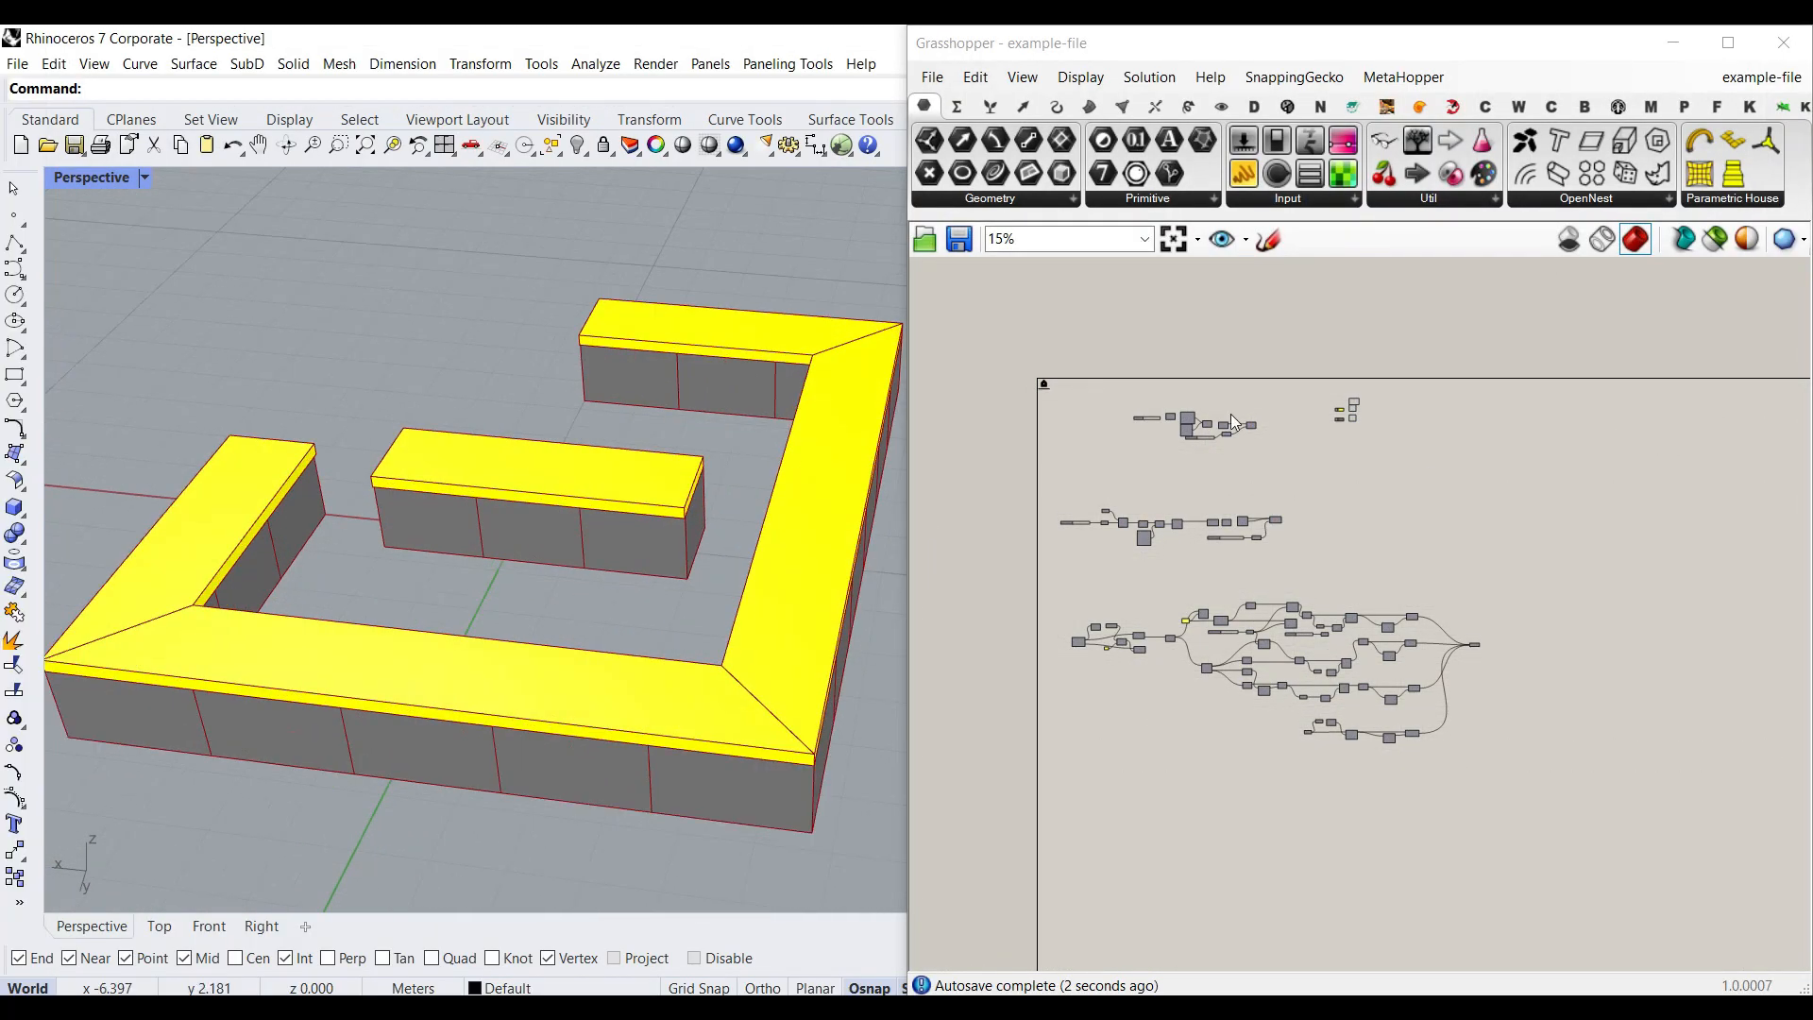
scroll(497, 711, "down", 5)
right_click_drag(477, 665, 627, 680)
scroll(604, 692, "up", 4)
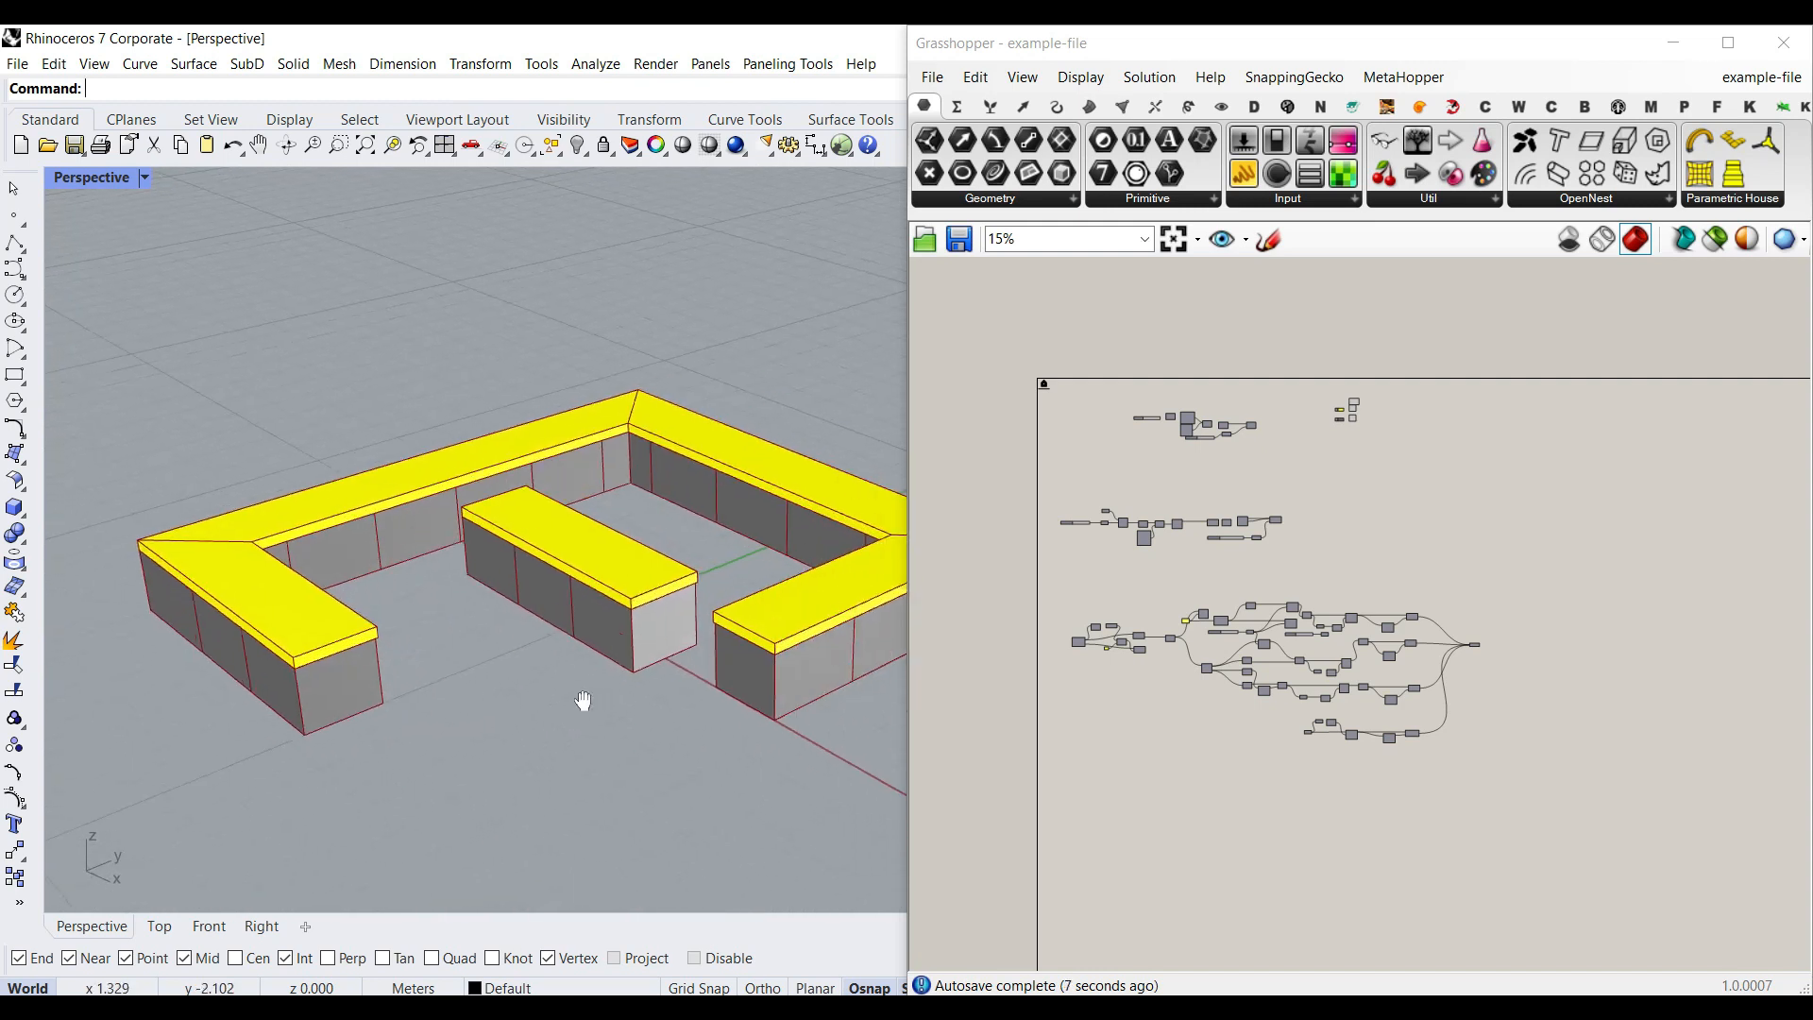
- Turn off the preview of all components in the example definition
left_click_drag(1591, 829, 944, 344)
right_click(1220, 334)
left_click(1262, 368)
scroll(1465, 521, "up", 8)
scroll(1465, 521, "down", 2)
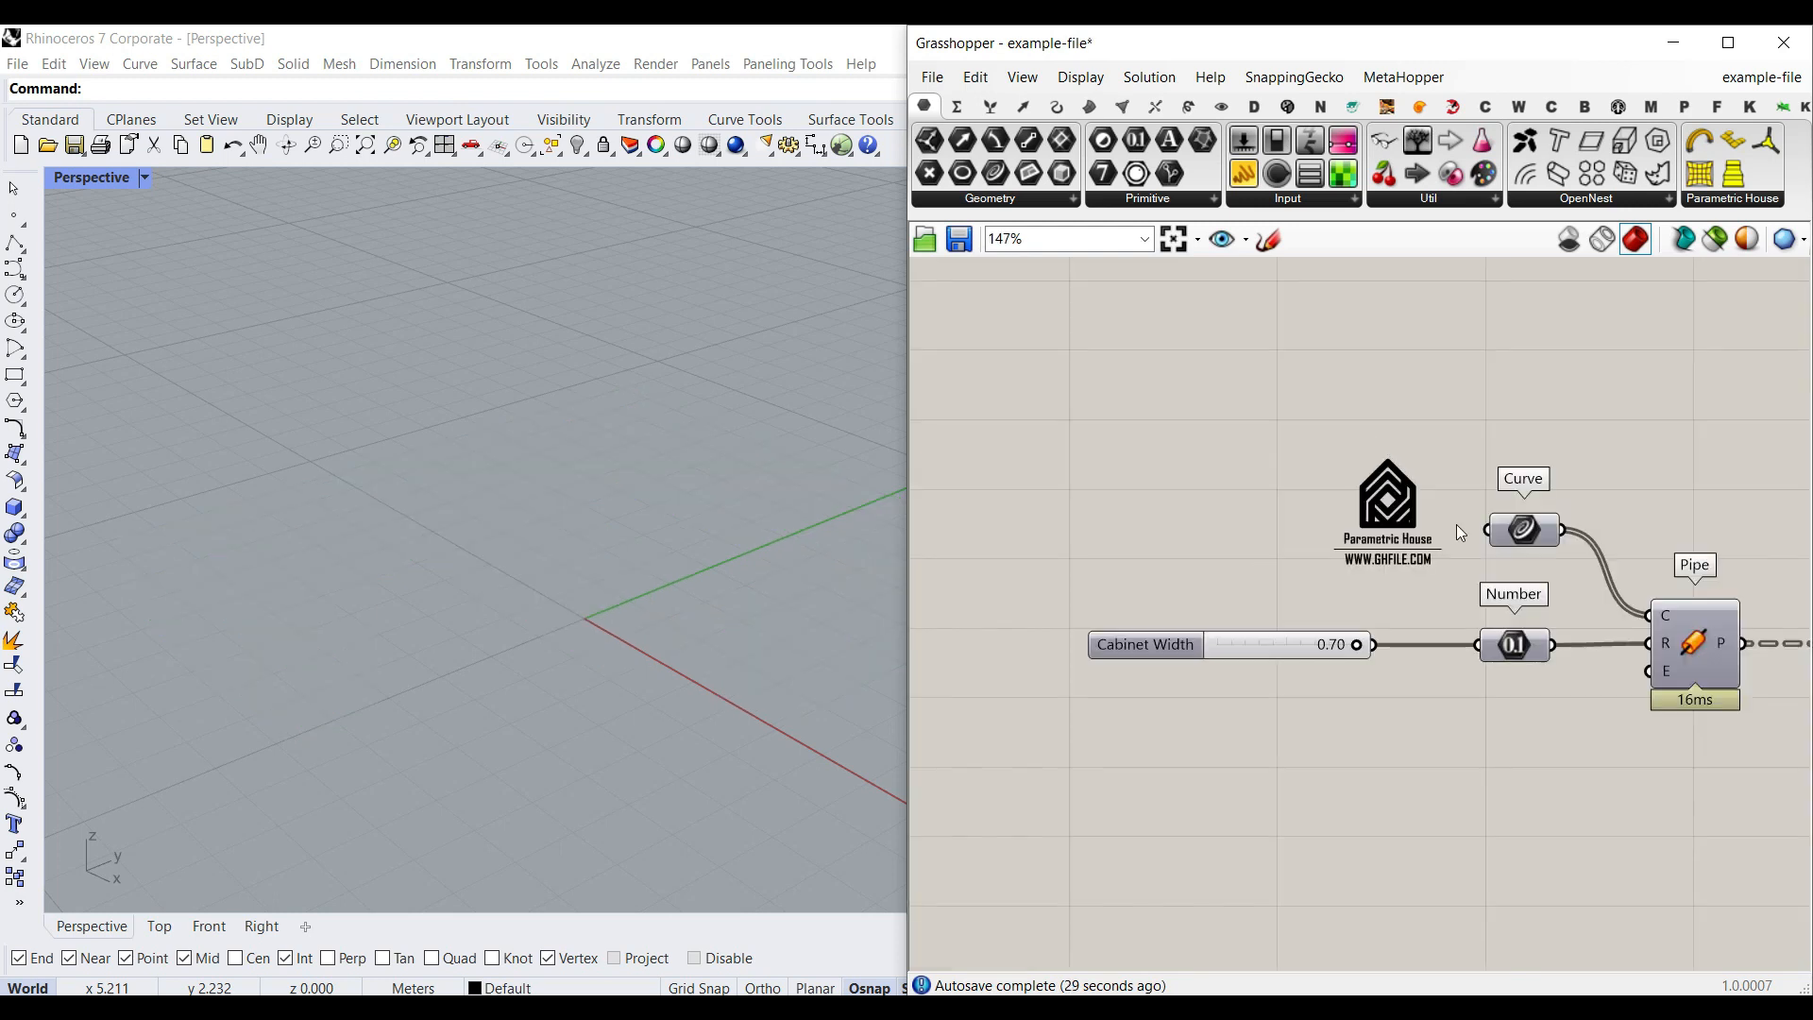
- Turn on the preview of the Curve parameter that feeds the Pipe component
right_click_drag(1544, 543, 1442, 503)
right_click(1435, 501)
left_click(1428, 489)
right_click(1428, 489)
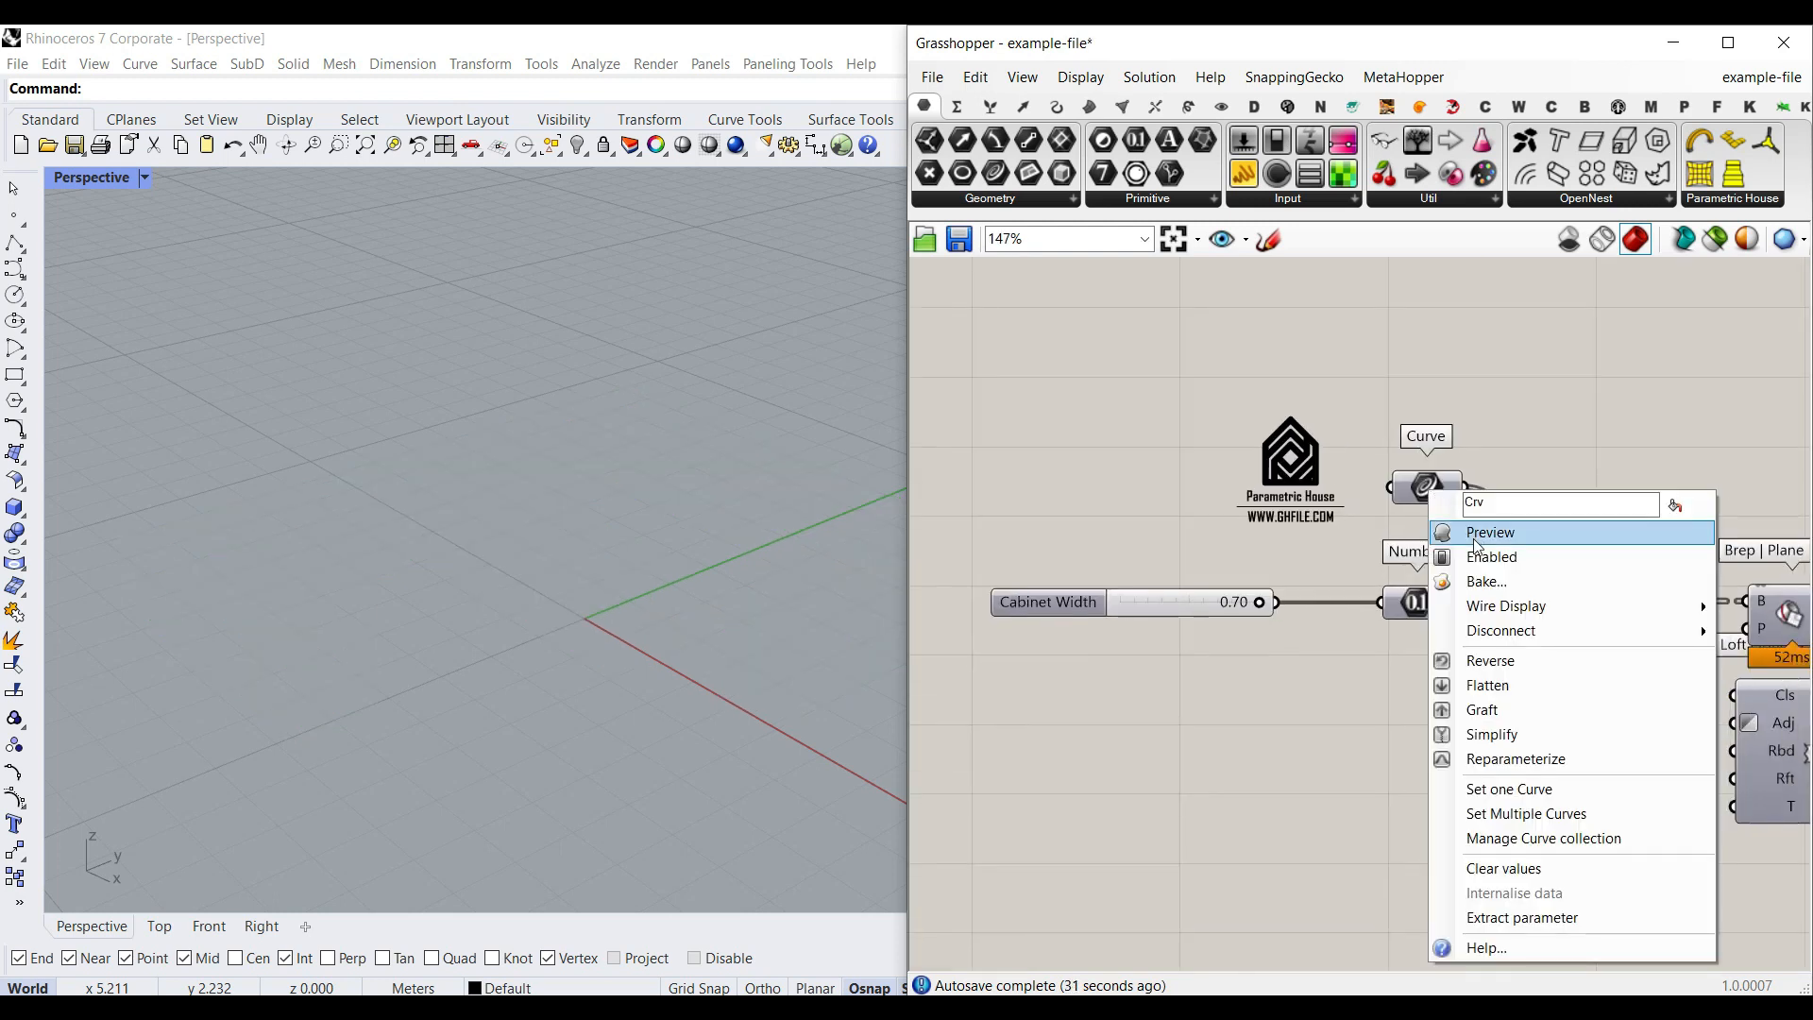
left_click(1501, 543)
scroll(491, 720, "up", 3)
right_click_drag(491, 720, 763, 572)
- Bake the polylines from the Curve parameter and move the baked copies aside along the red axis
right_click(1407, 495)
left_click(1483, 562)
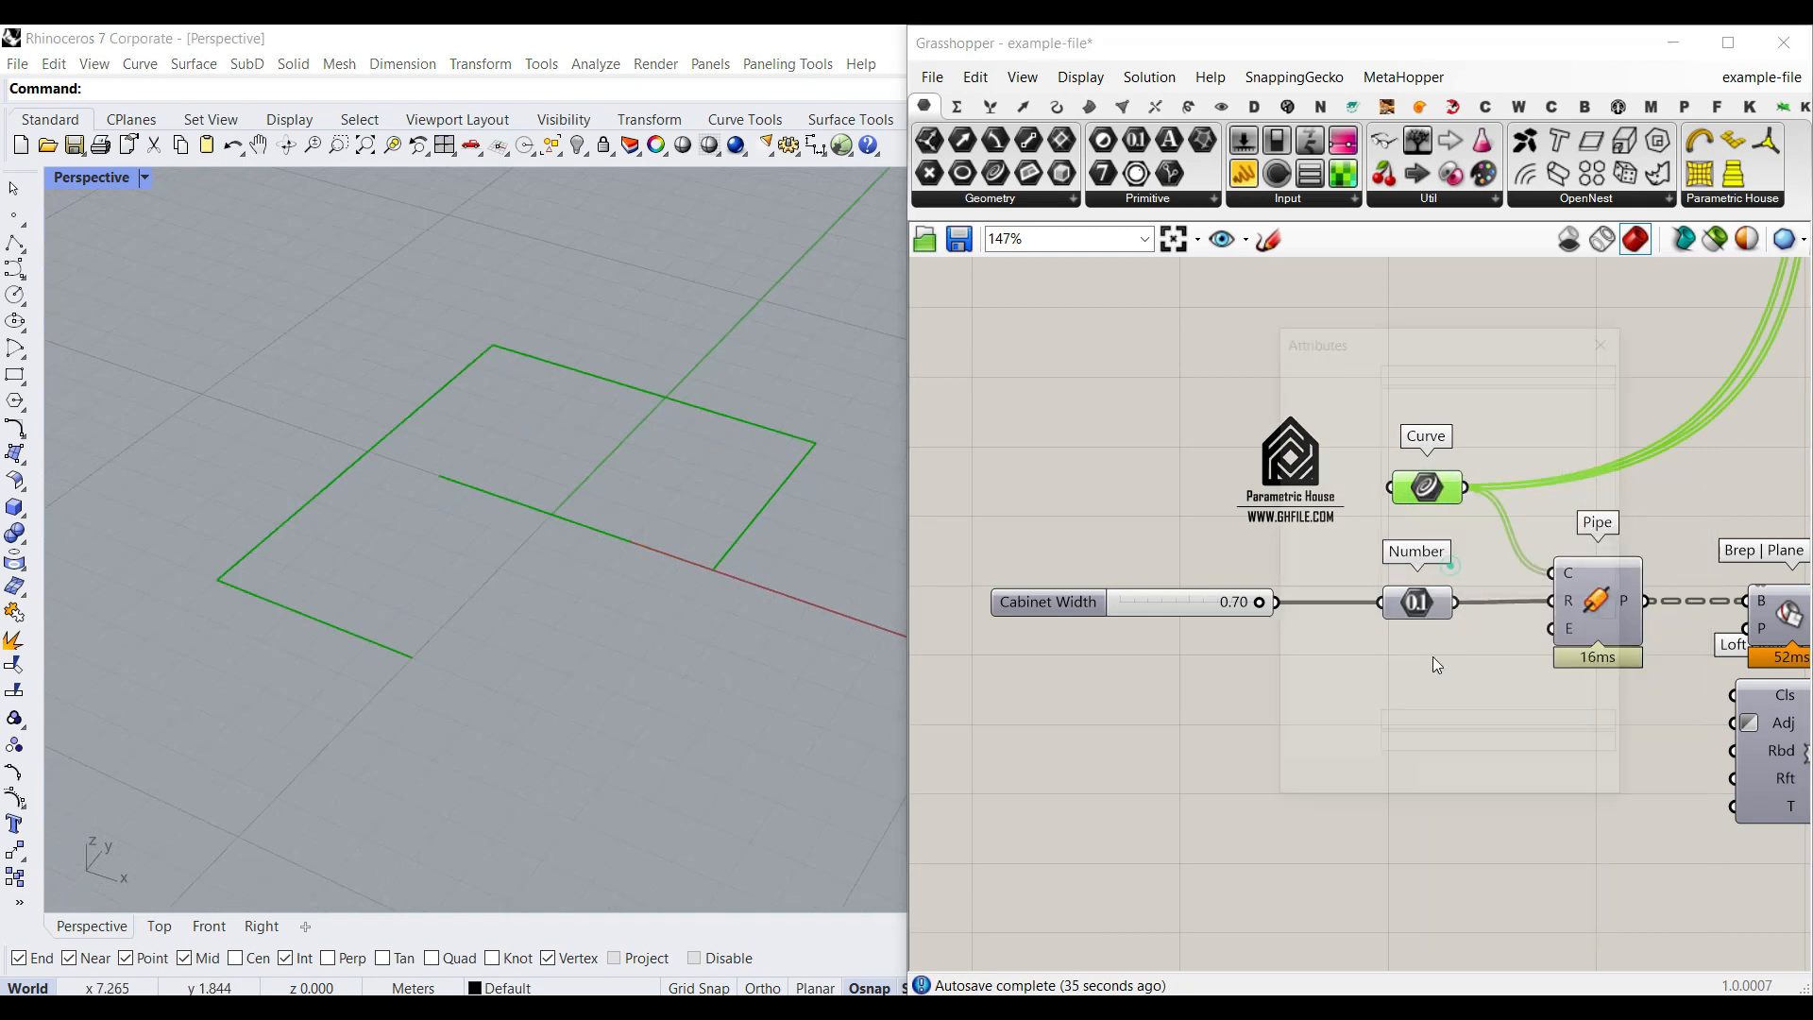
left_click(1465, 780)
left_click(675, 561)
left_click_drag(669, 562, 565, 540)
scroll(540, 534, "up", 3)
left_click(565, 503)
key("Escape")
scroll(379, 468, "up", 3)
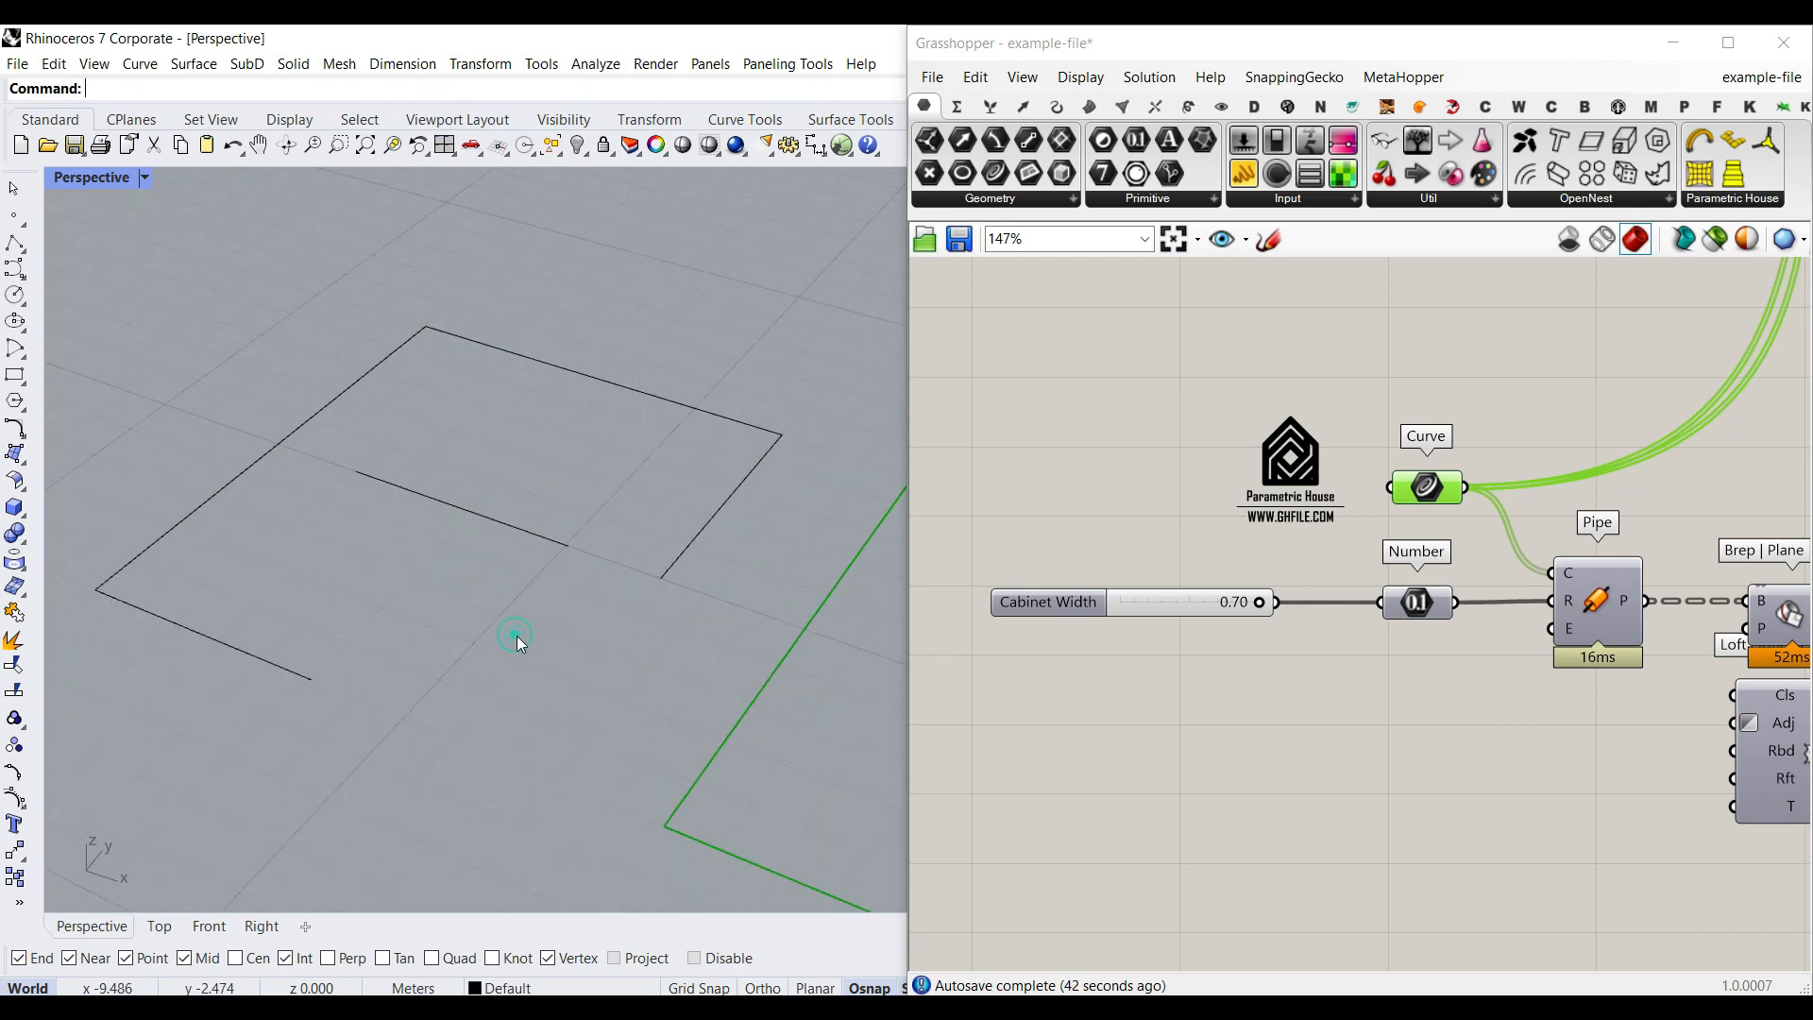
- Turn on the Pipe component's preview to display the pipes around the polylines
right_click_drag(1585, 658, 1486, 661)
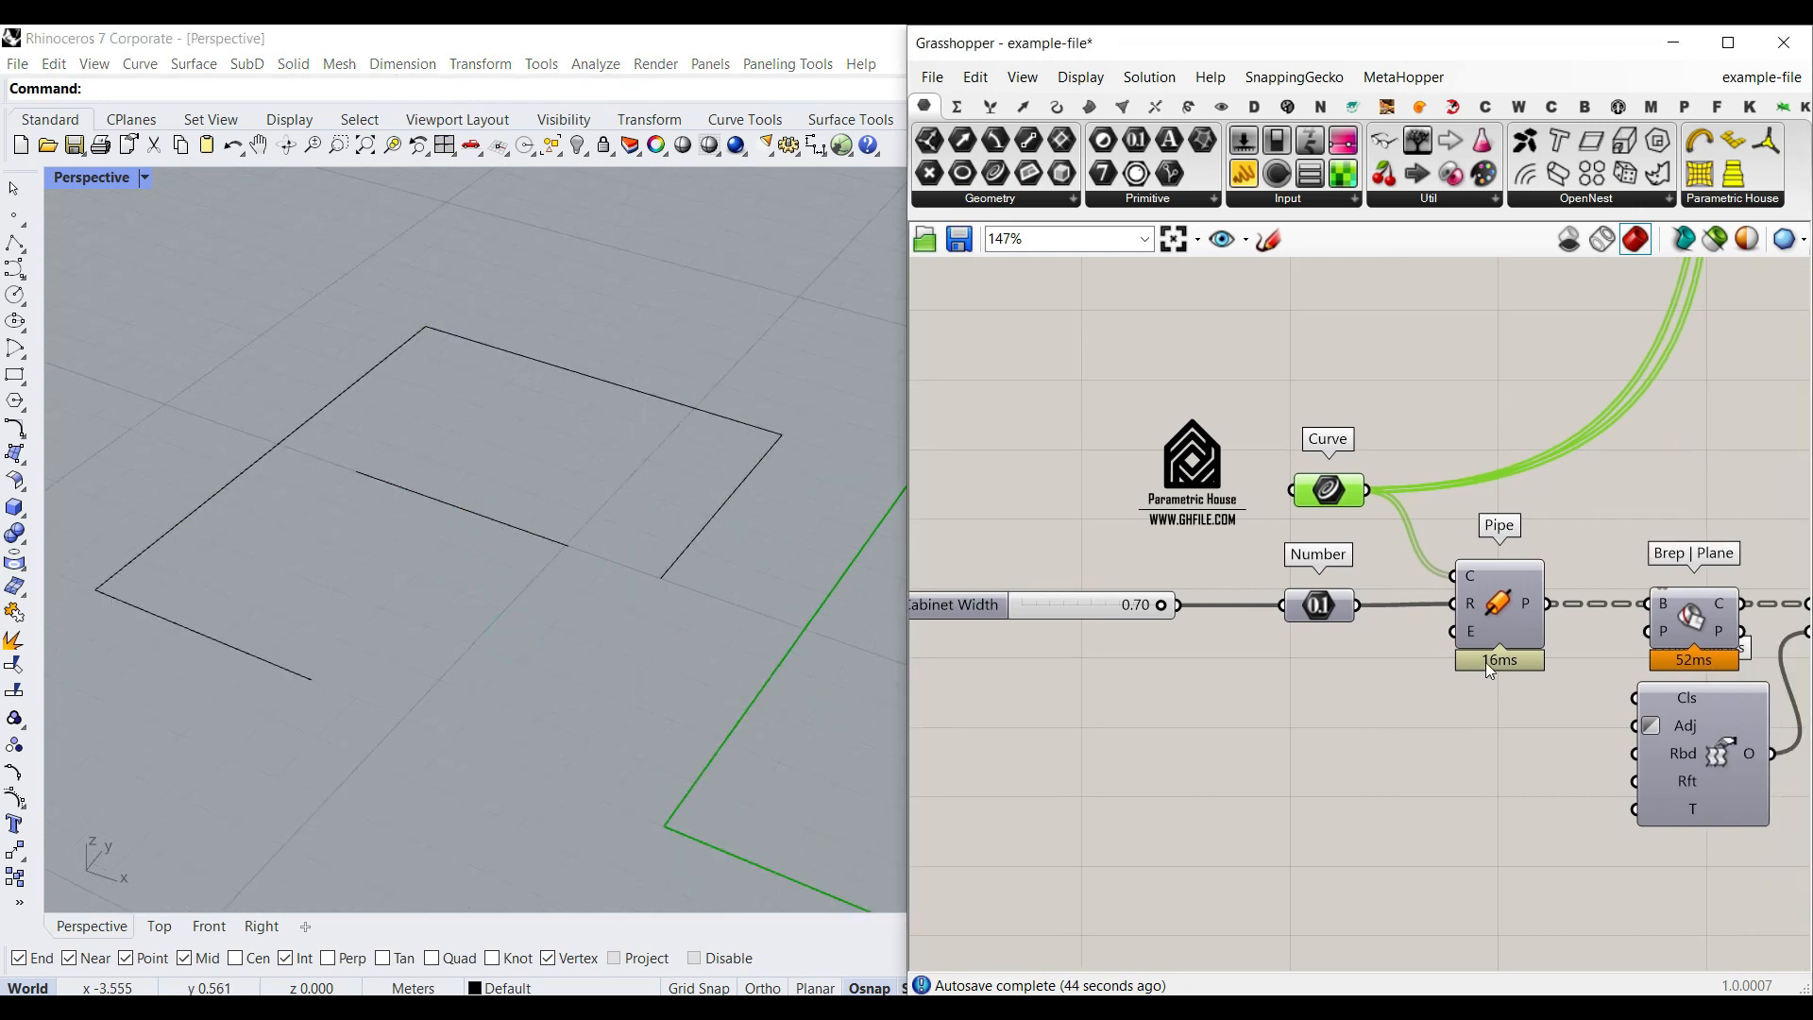
right_click(1504, 601)
left_click(1559, 636)
scroll(661, 595, "up", 5)
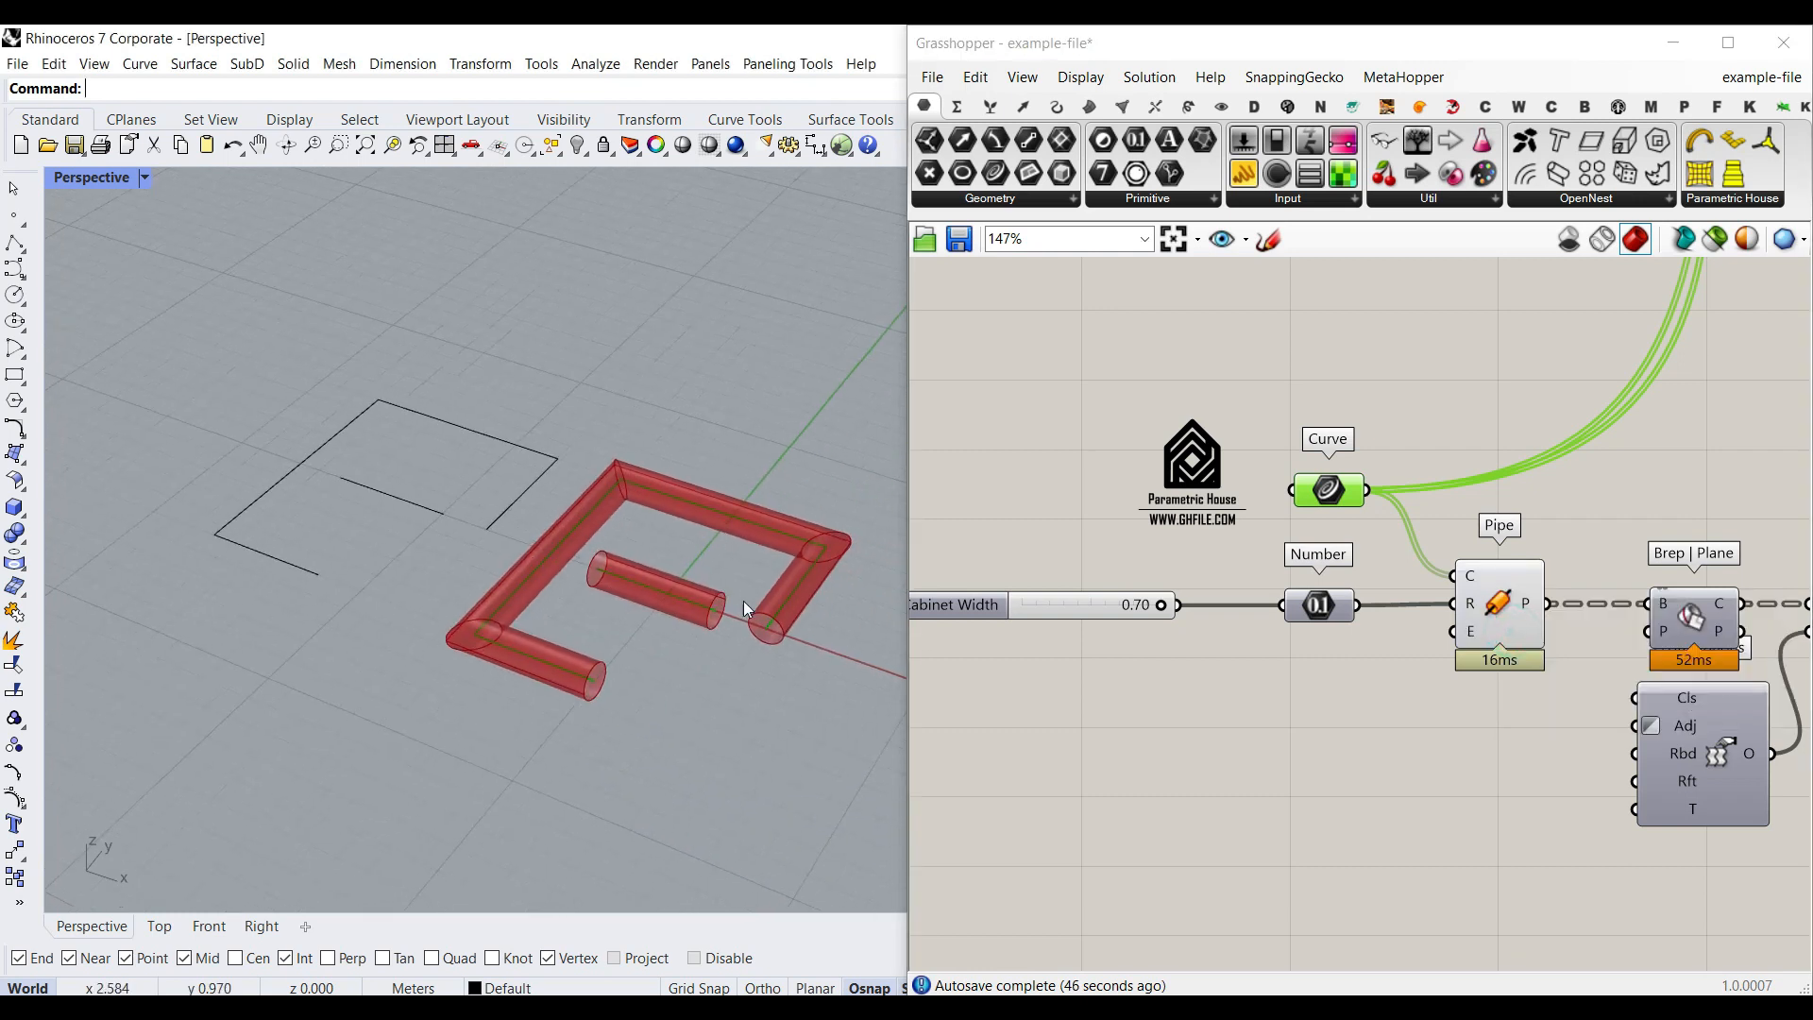
- Preview the Brep | Plane section curves and hide the Pipe component's preview
right_click(1689, 616)
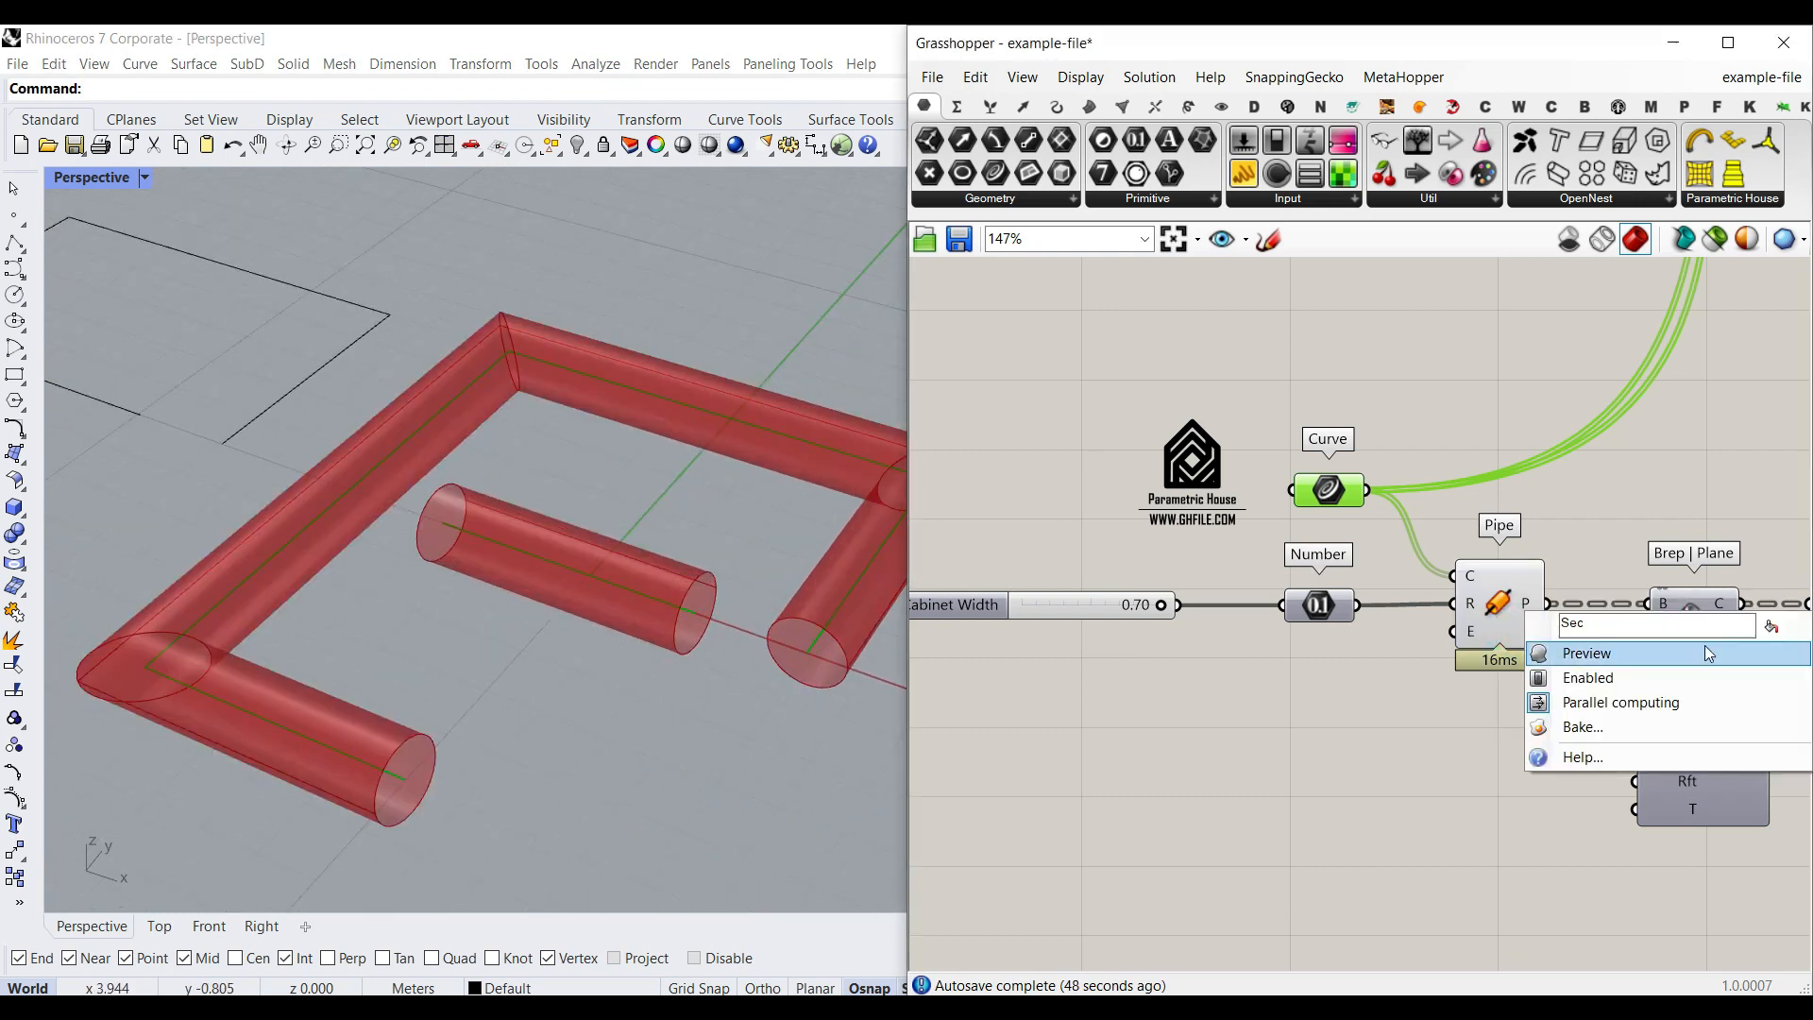
left_click(1704, 648)
right_click(1507, 602)
left_click(1521, 639)
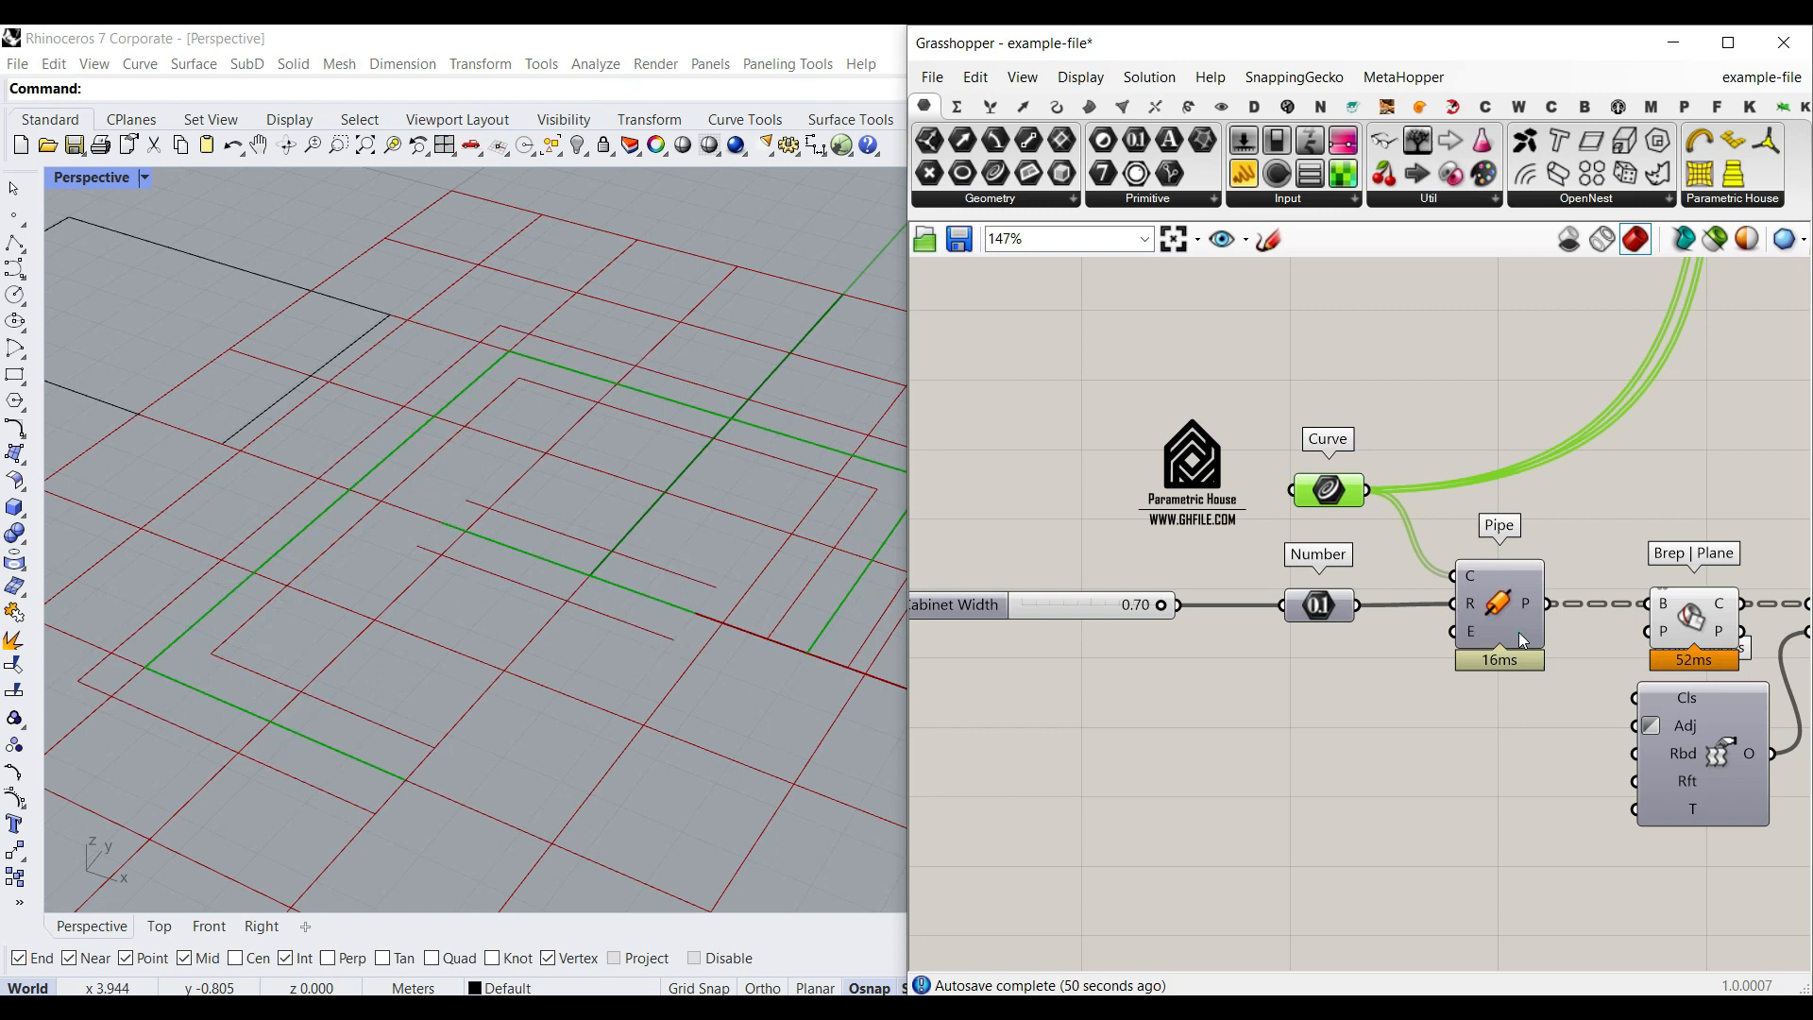
left_click(1454, 704)
- Extract the P input of Brep | Plane as a separate Plane parameter and turn off its preview
right_click(1666, 630)
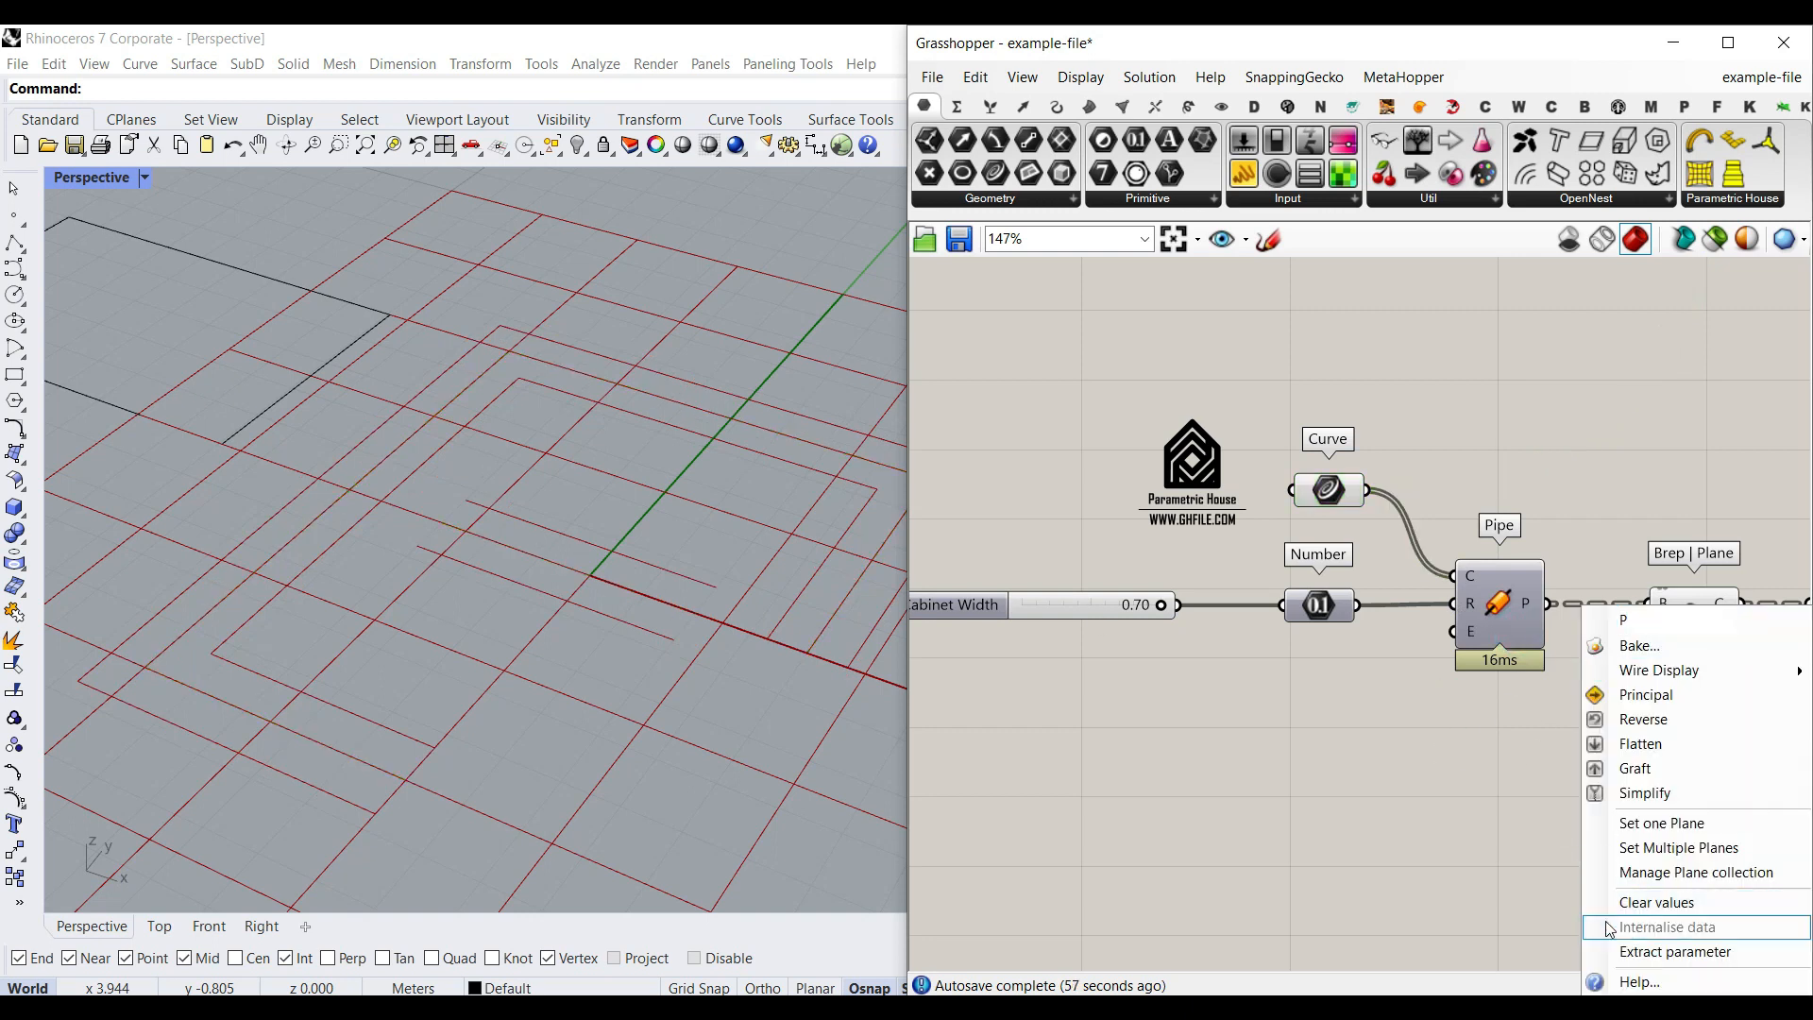
left_click(1675, 952)
left_click(1501, 713)
right_click(1502, 713)
left_click(1556, 595)
left_click(1542, 449)
right_click_drag(384, 506, 491, 533)
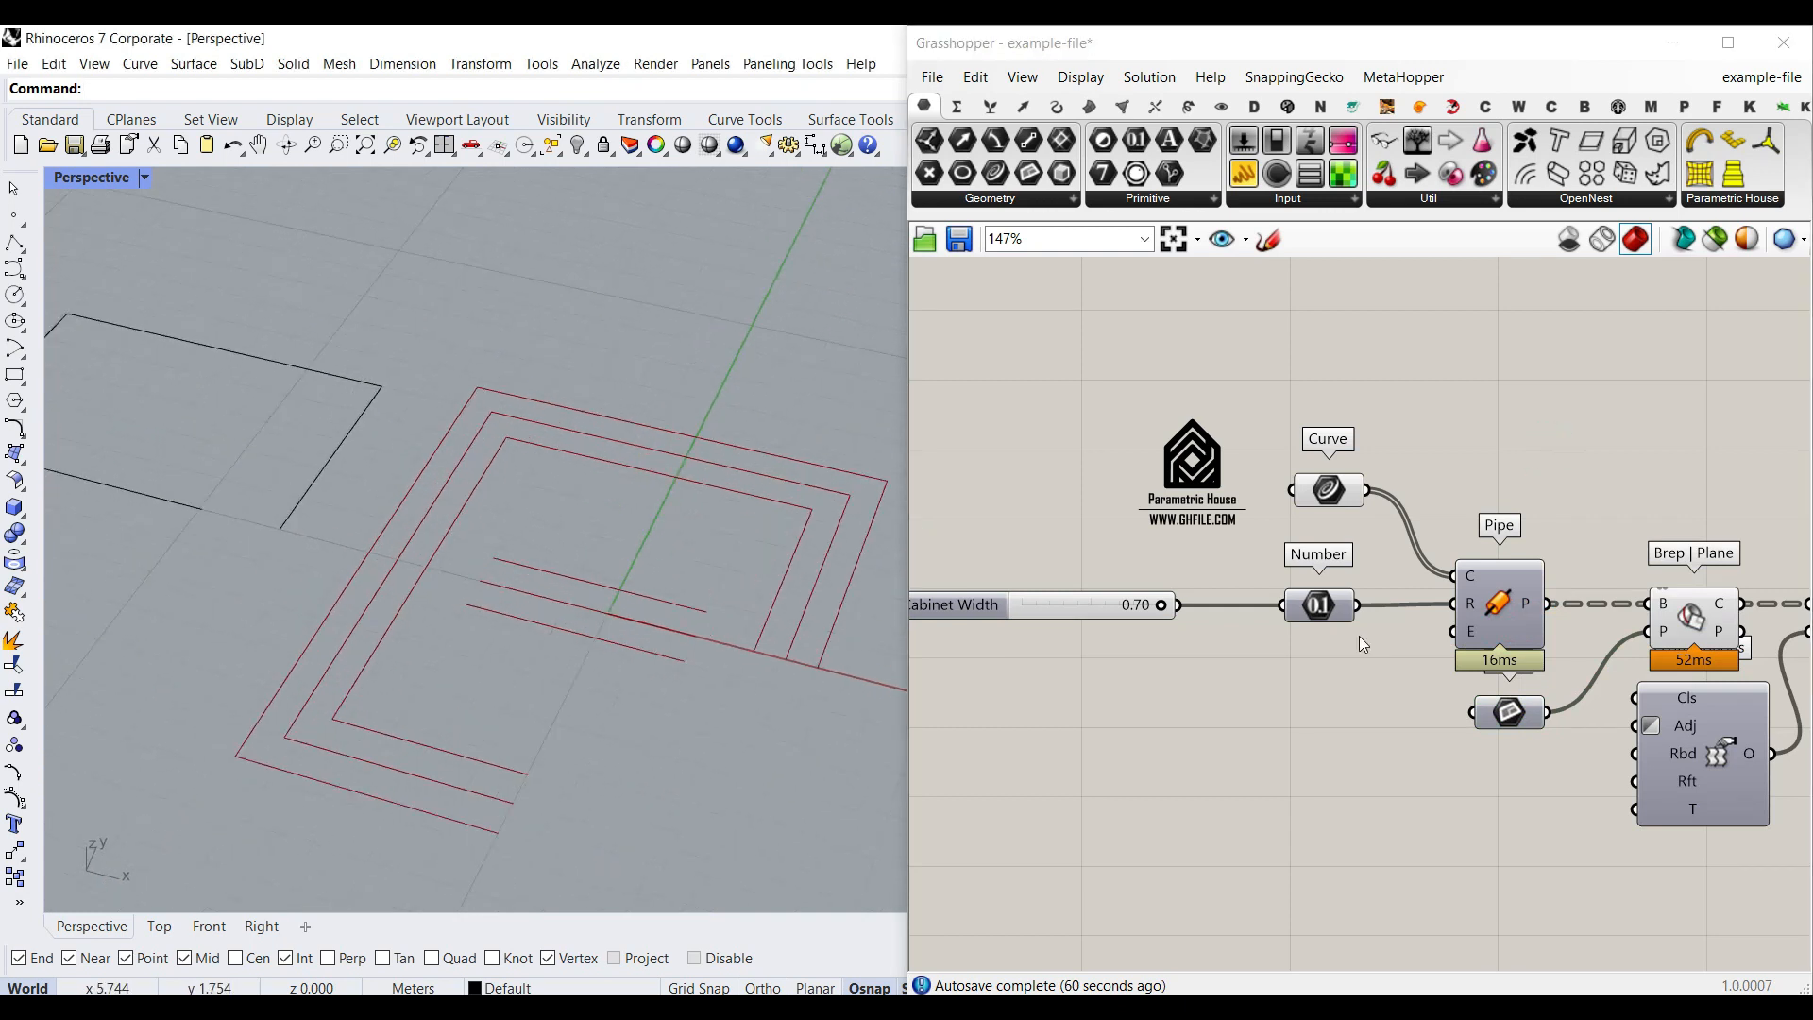
- Place an Offset Curve component above Brep | Plane and compare it with the Pipe and section-curve approach
scroll(1358, 637, "up", 3)
left_click(1056, 105)
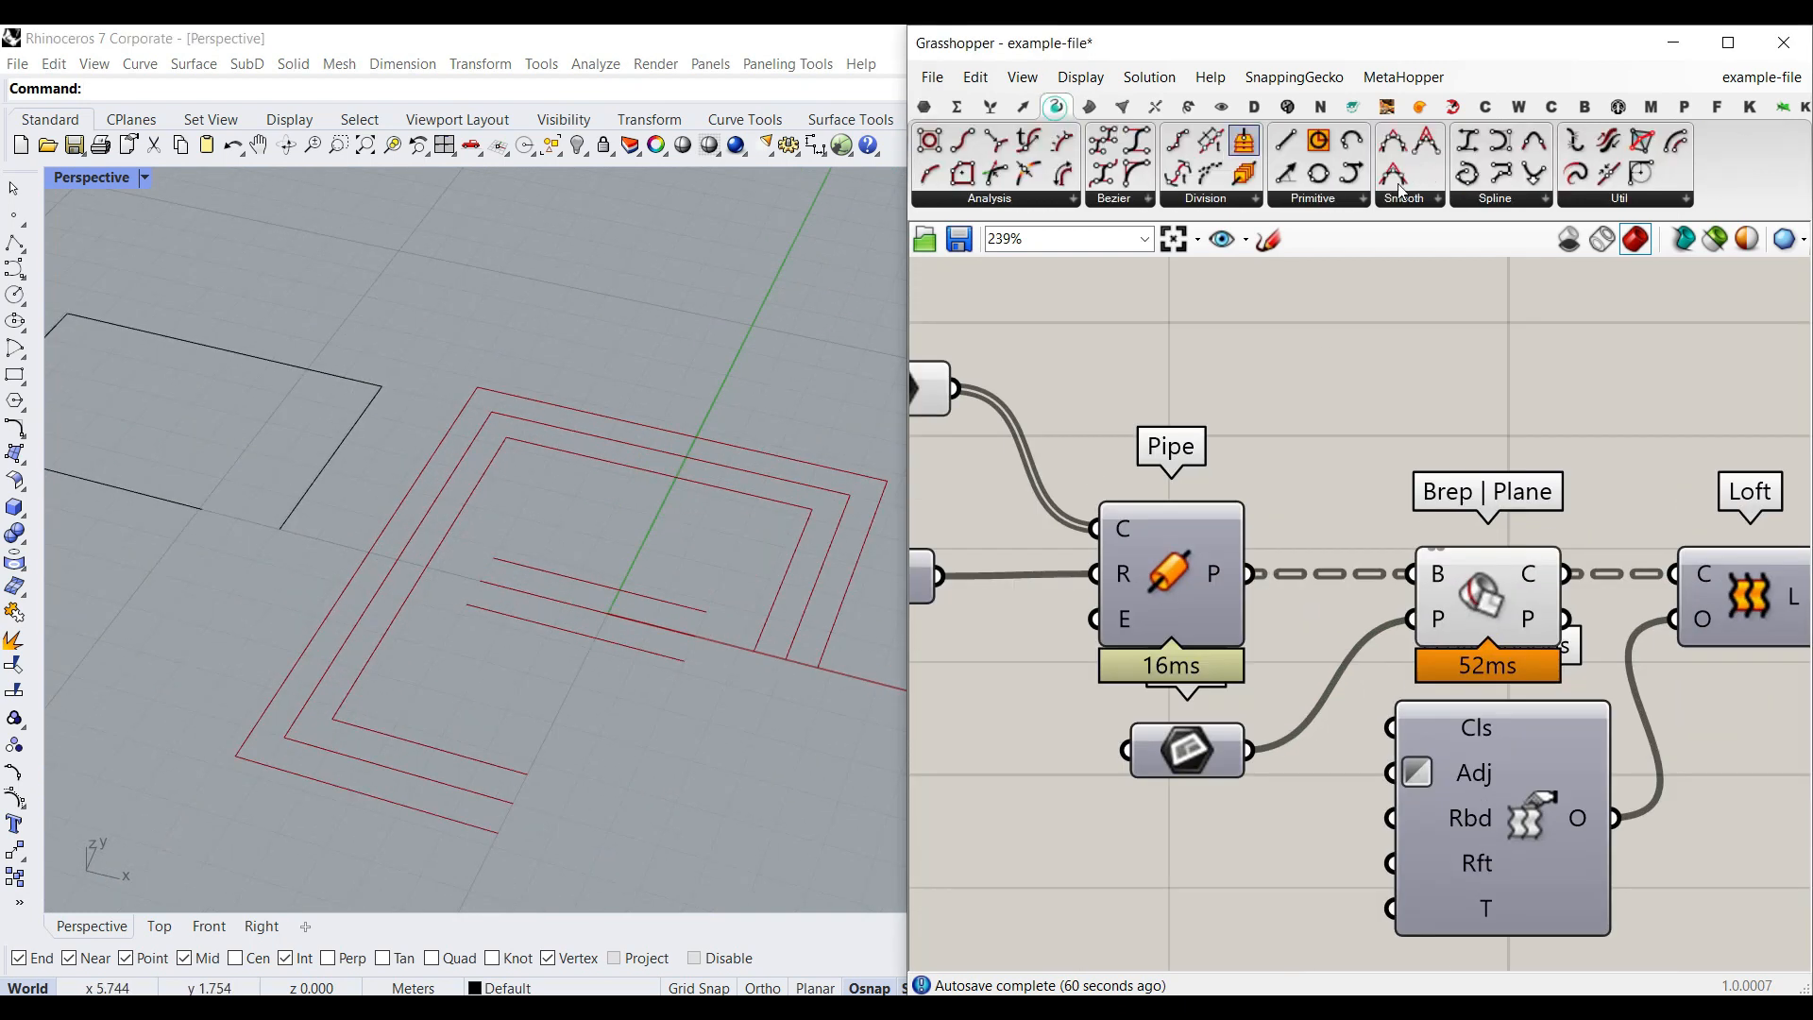
left_click_drag(1667, 149, 1454, 407)
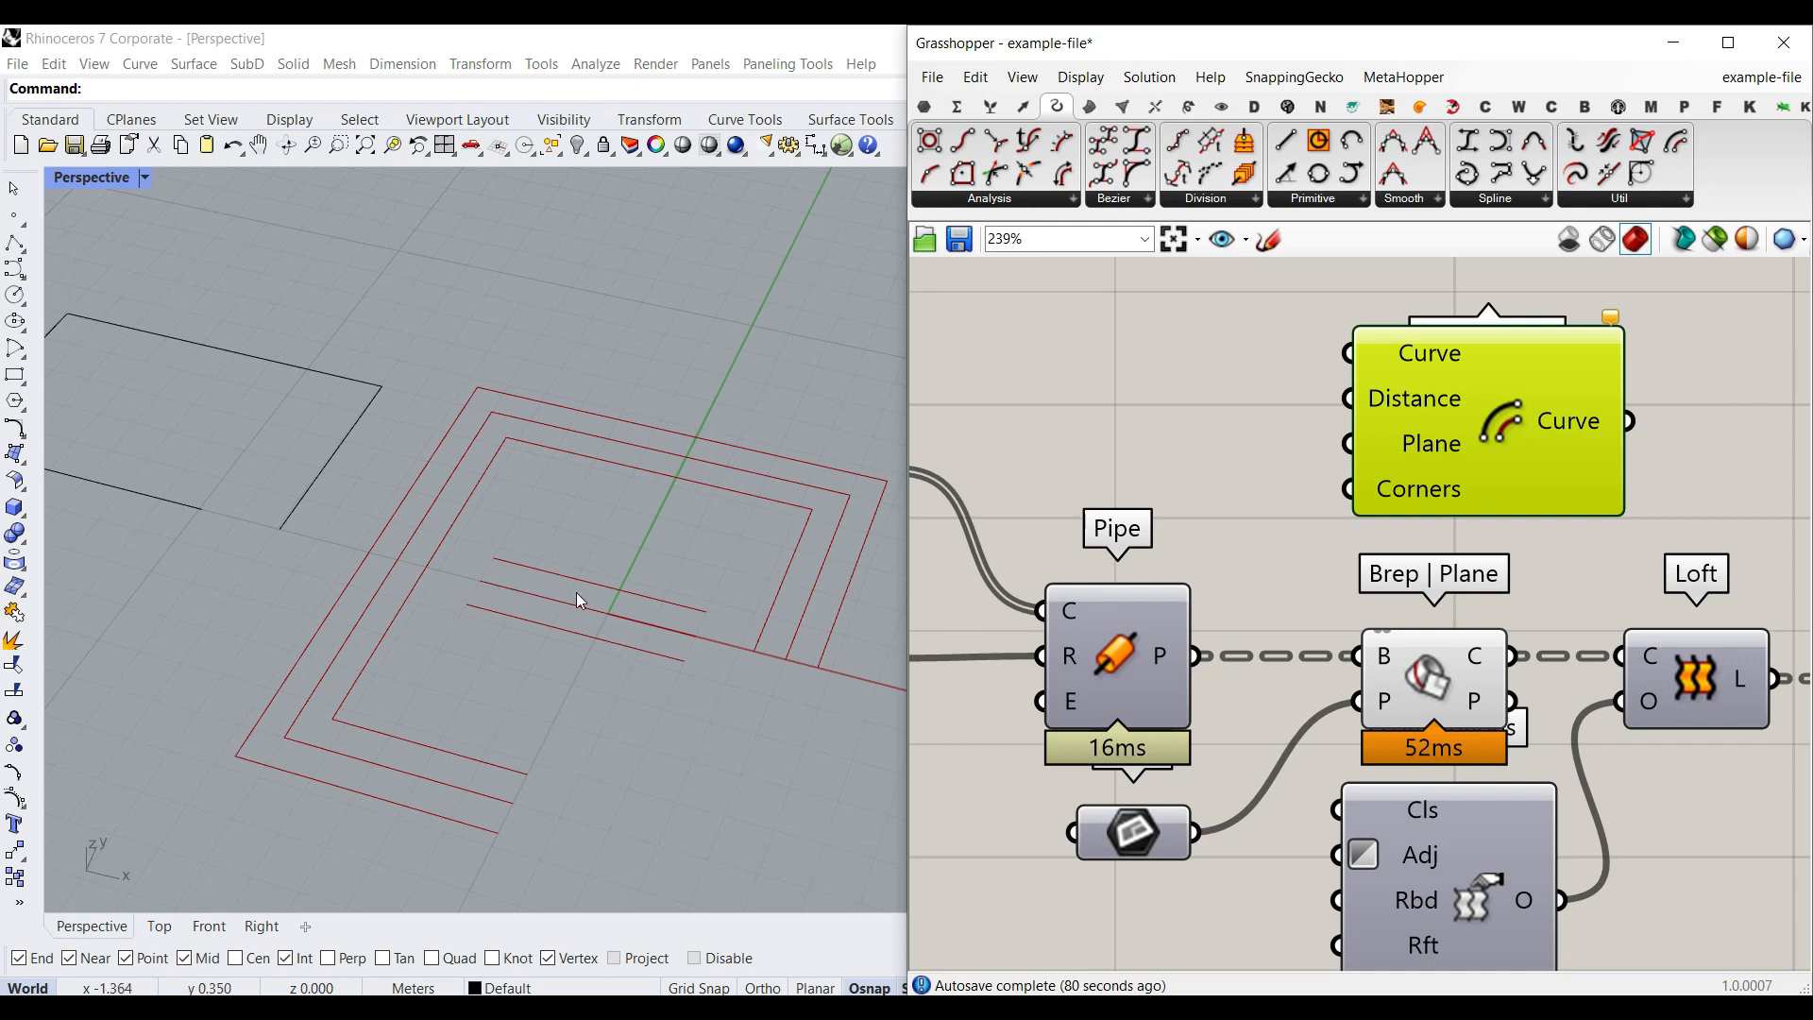
left_click(1120, 648)
left_click(1435, 673)
left_click(1126, 470)
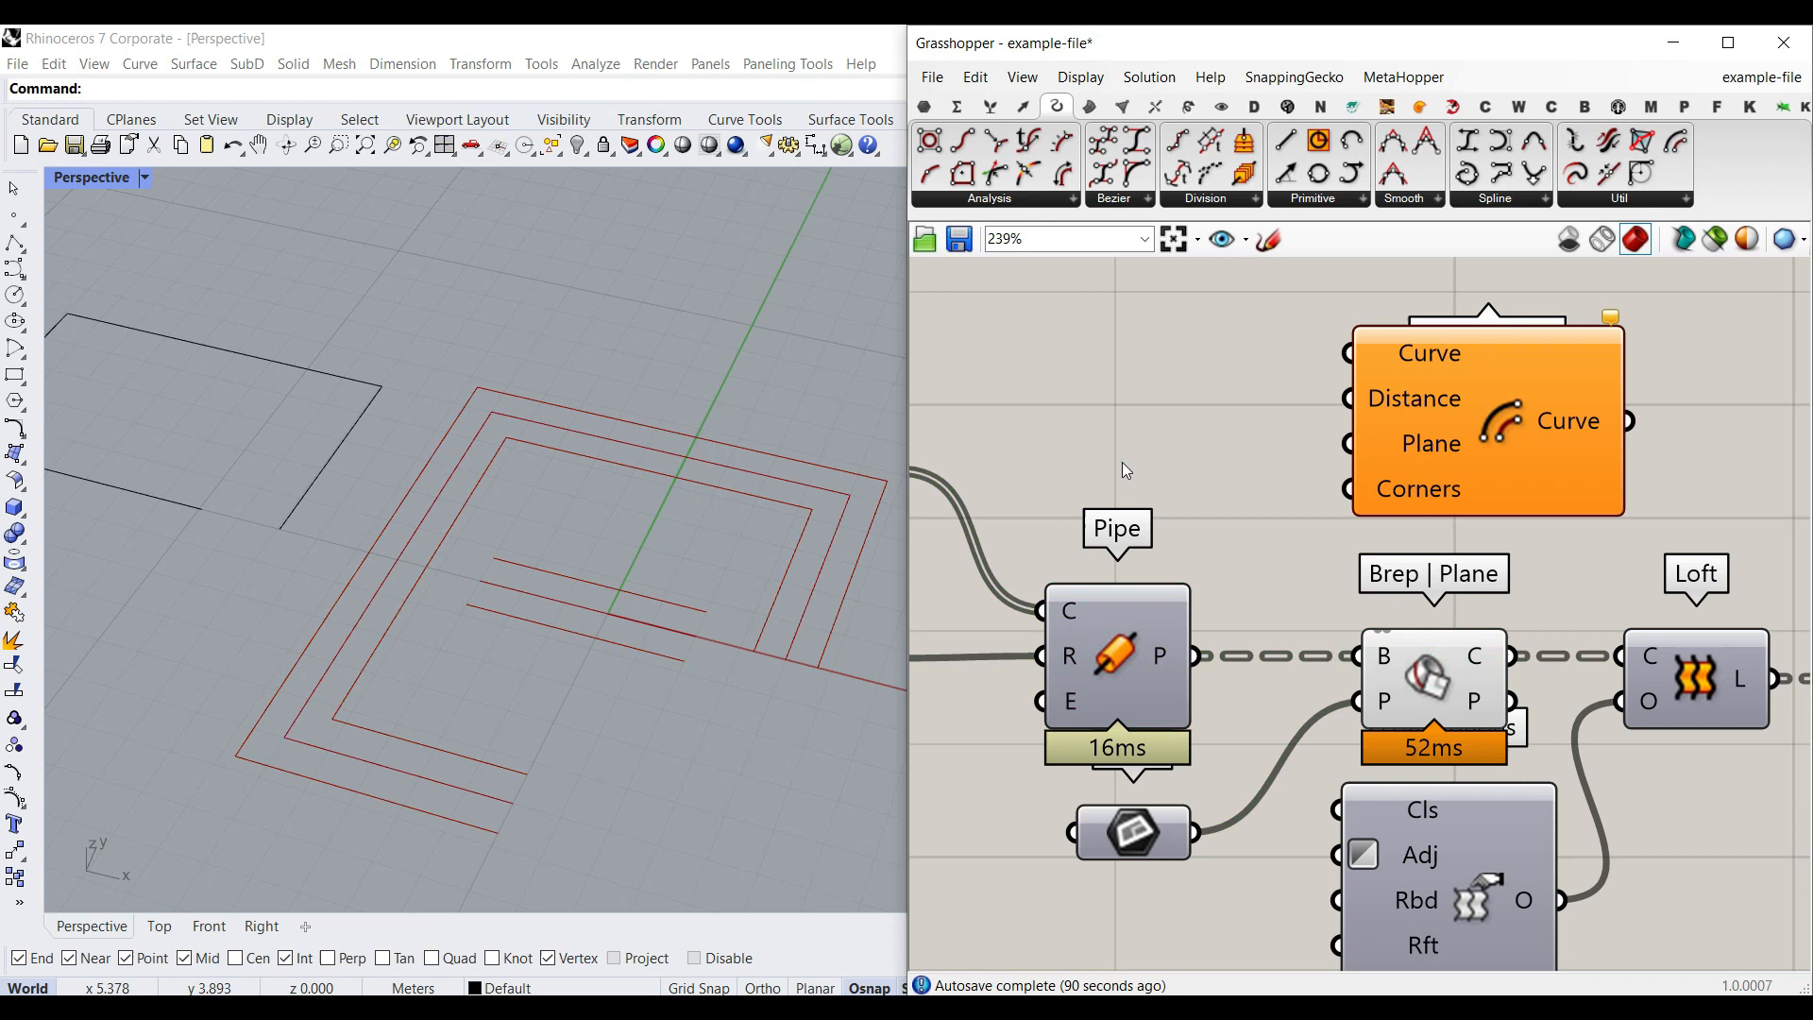
scroll(371, 655, "up", 3)
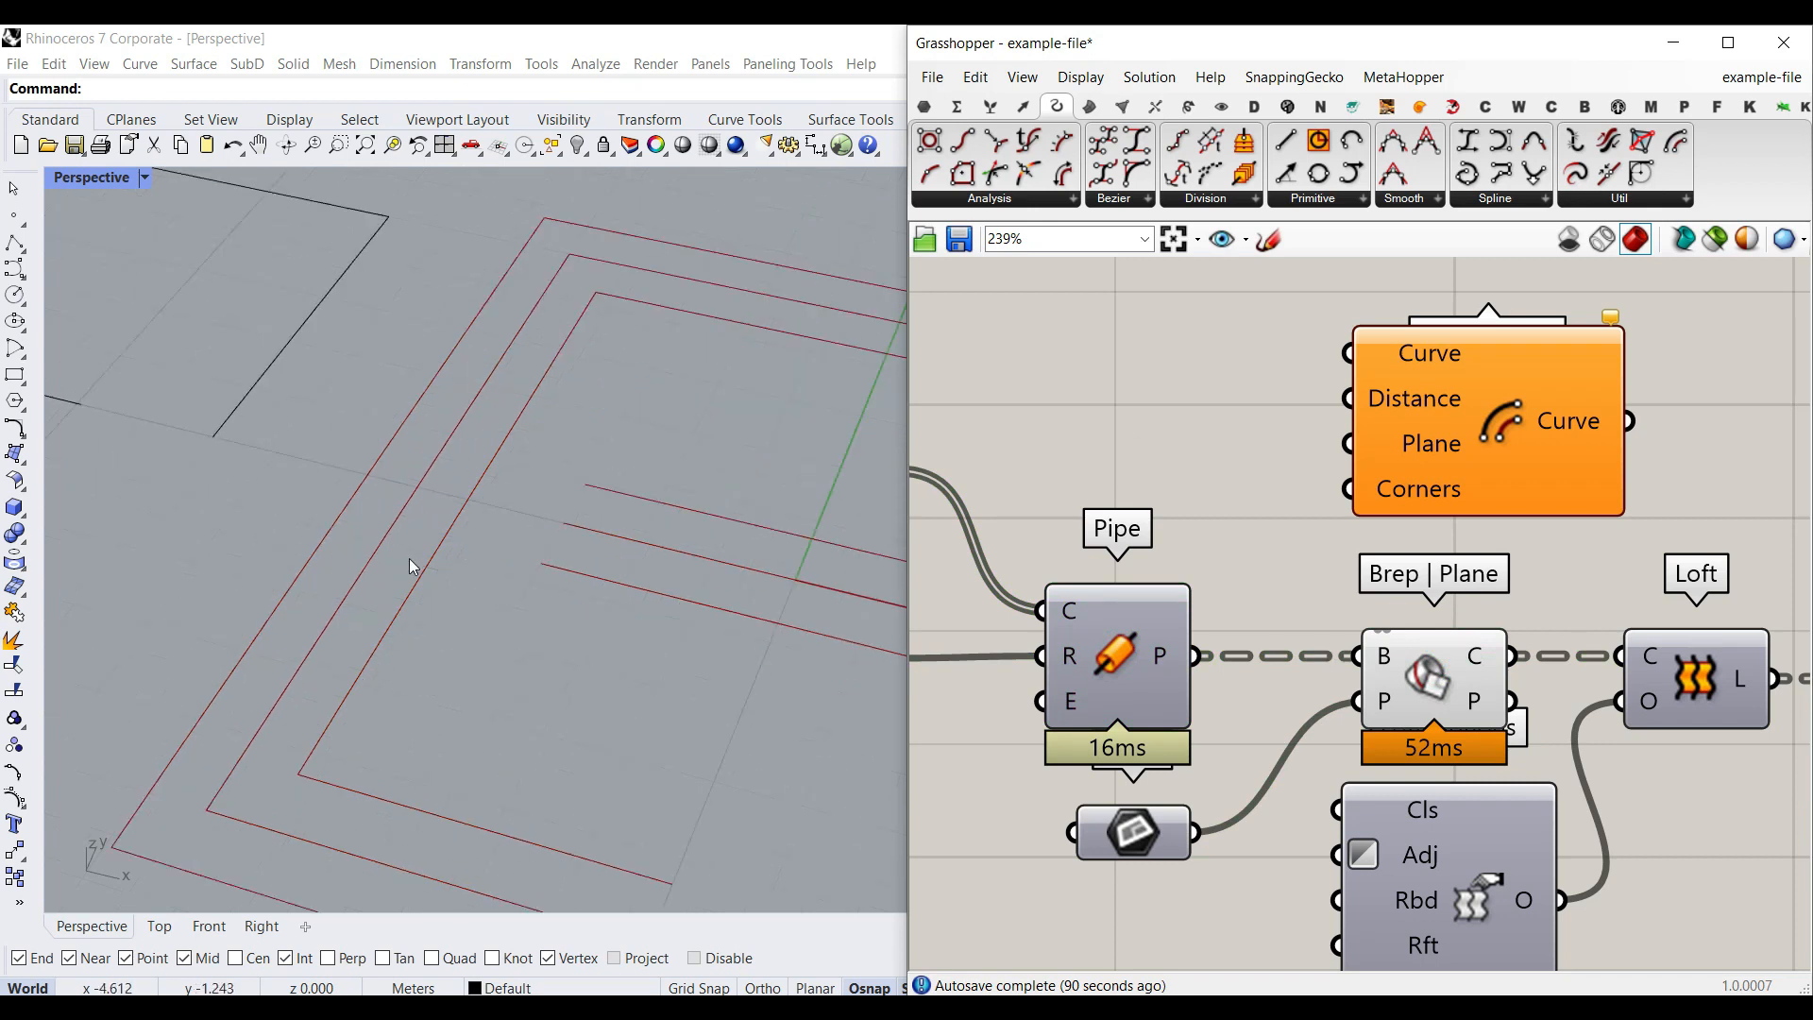
scroll(394, 541, "down", 1)
right_click_drag(1064, 733, 1142, 628)
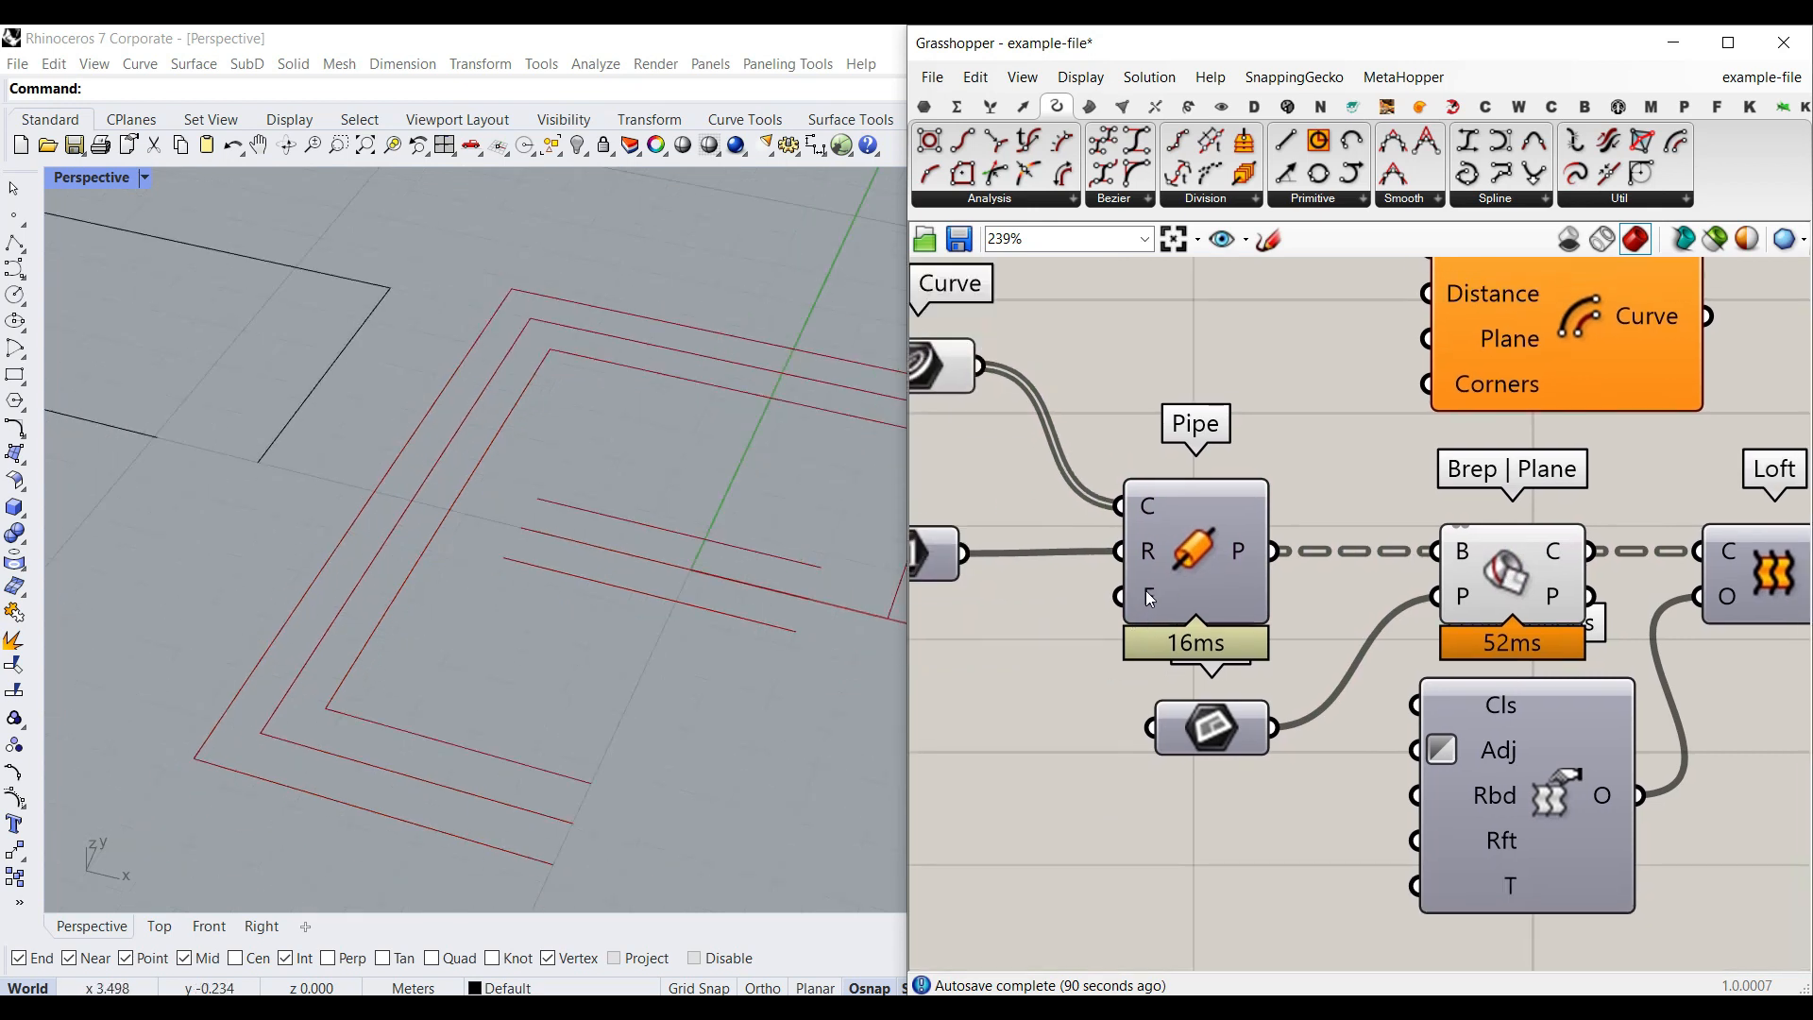
- Try Flat end caps on the Pipe component to compare the section curves, and set the caps back to None
right_click(1150, 598)
left_click(1184, 816)
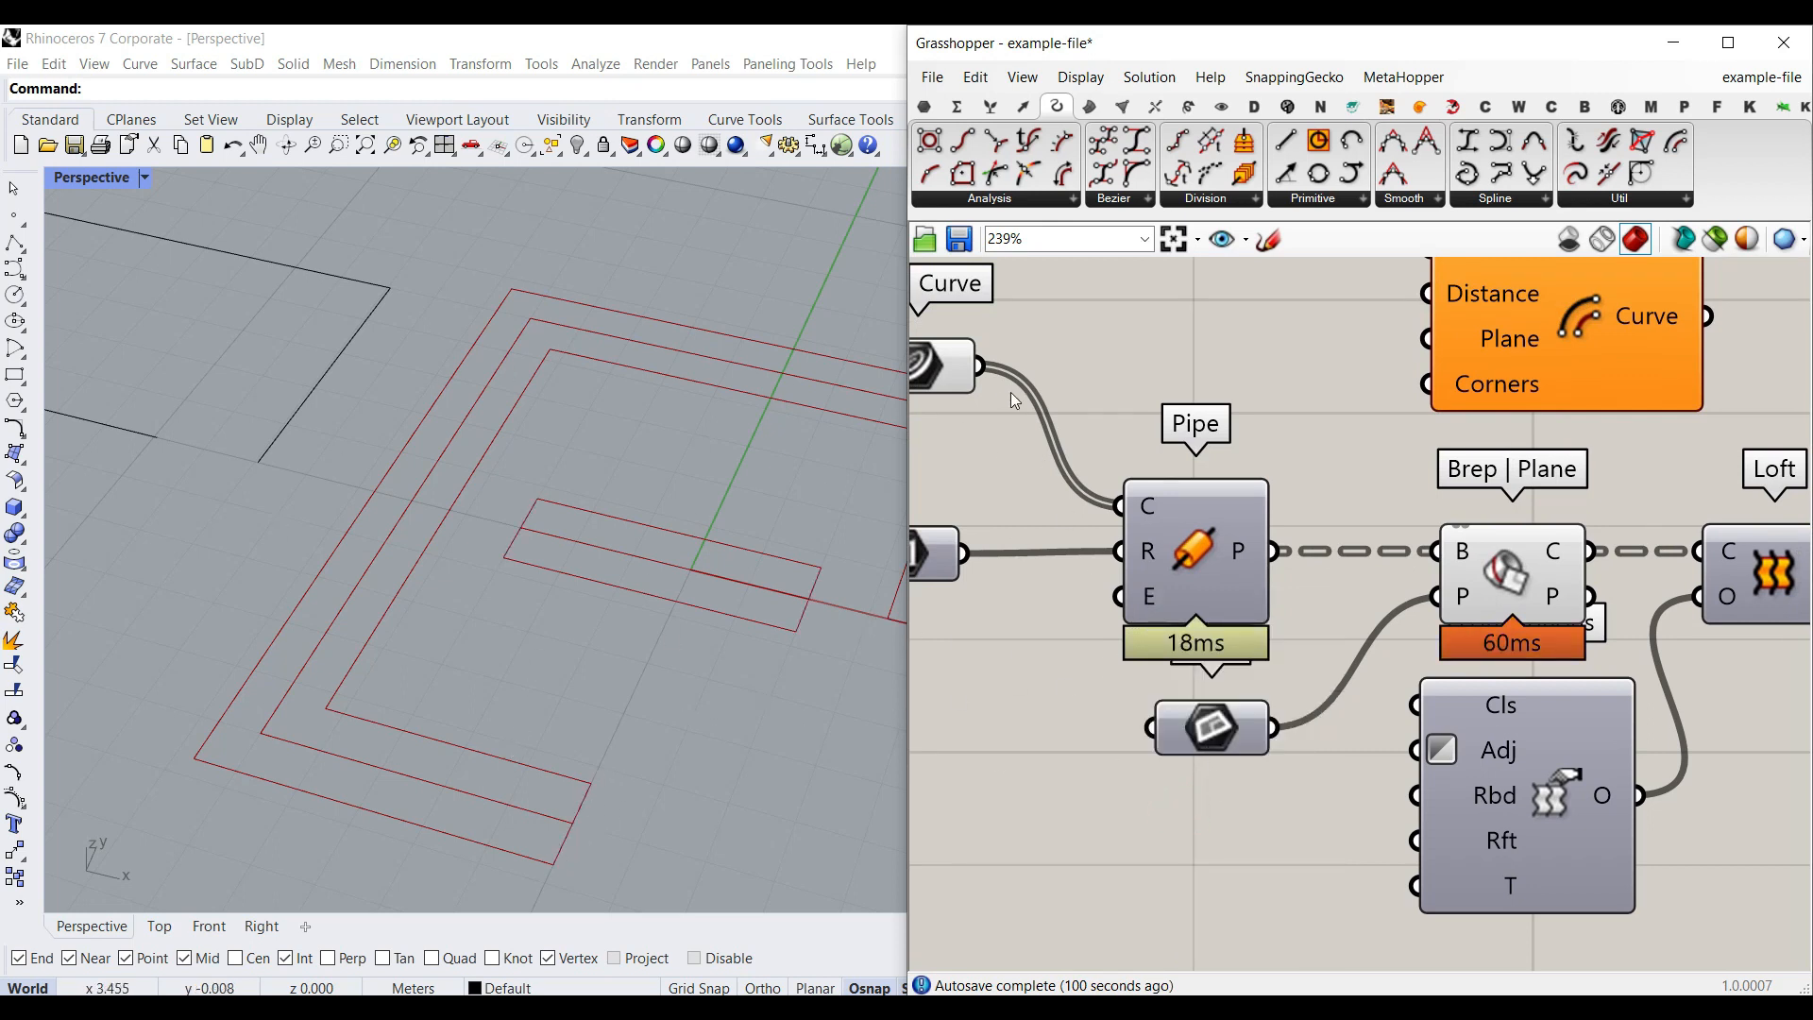
right_click(1154, 624)
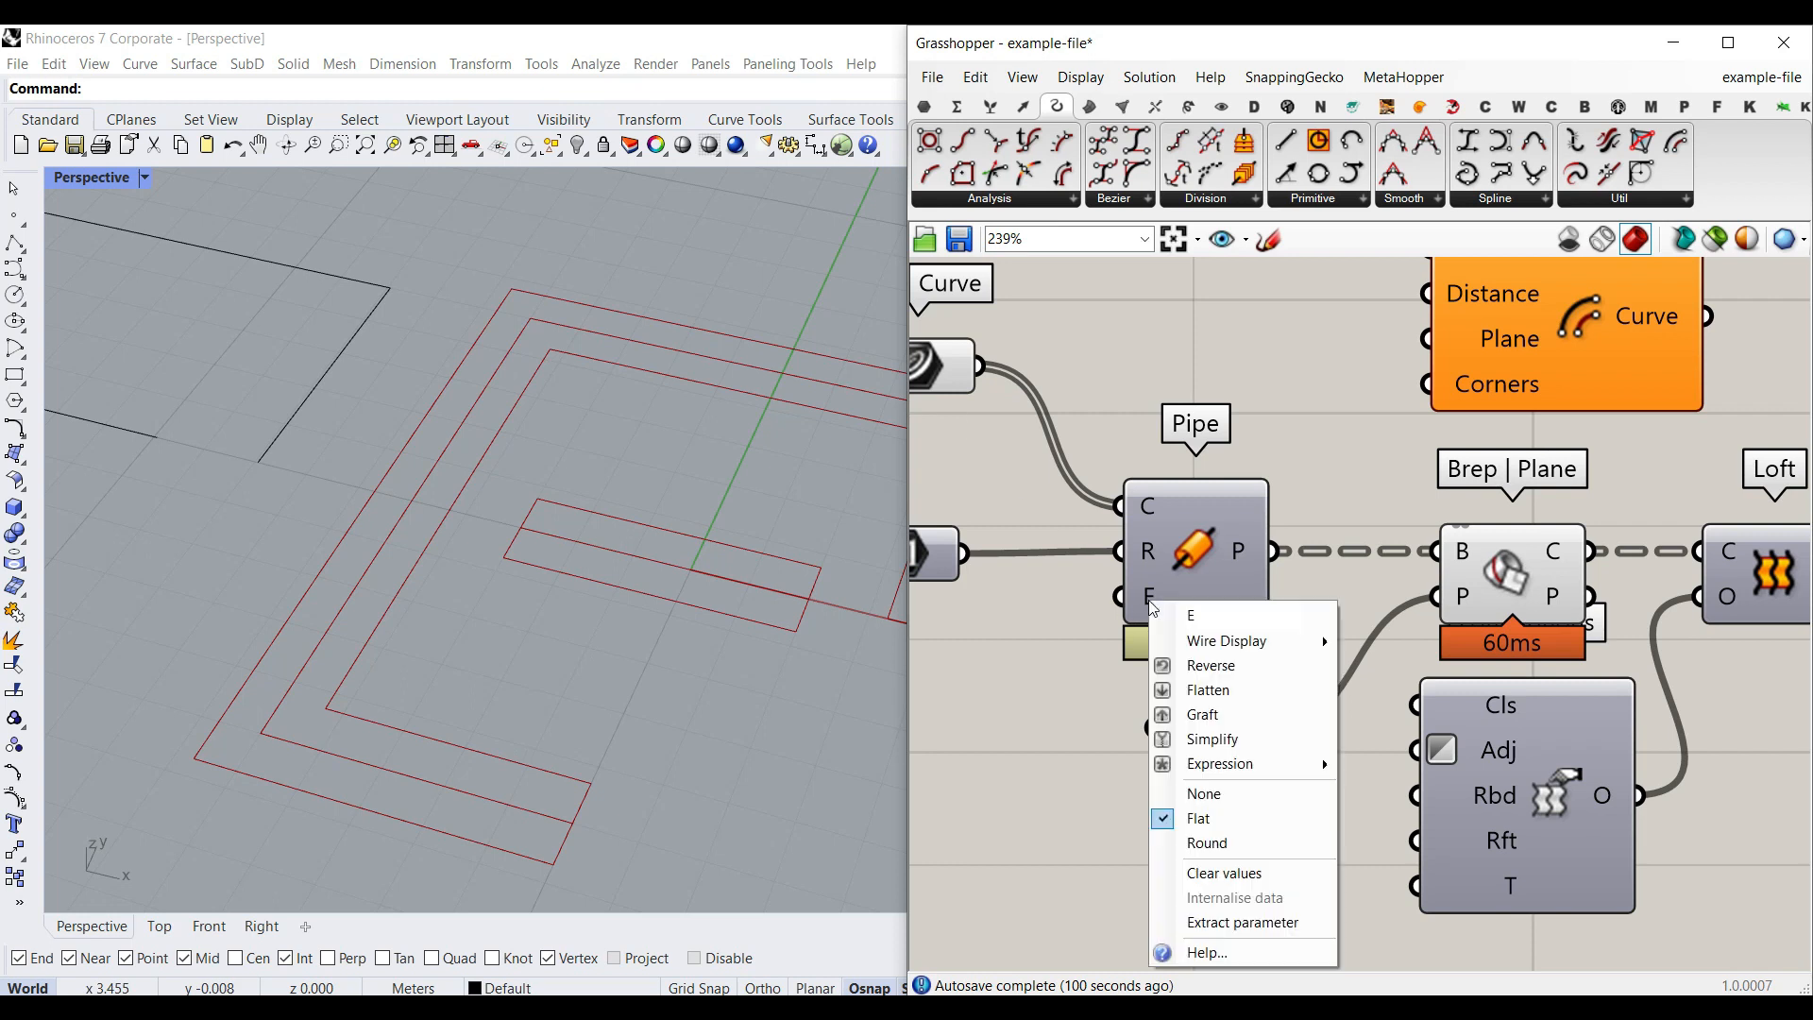
left_click(1195, 803)
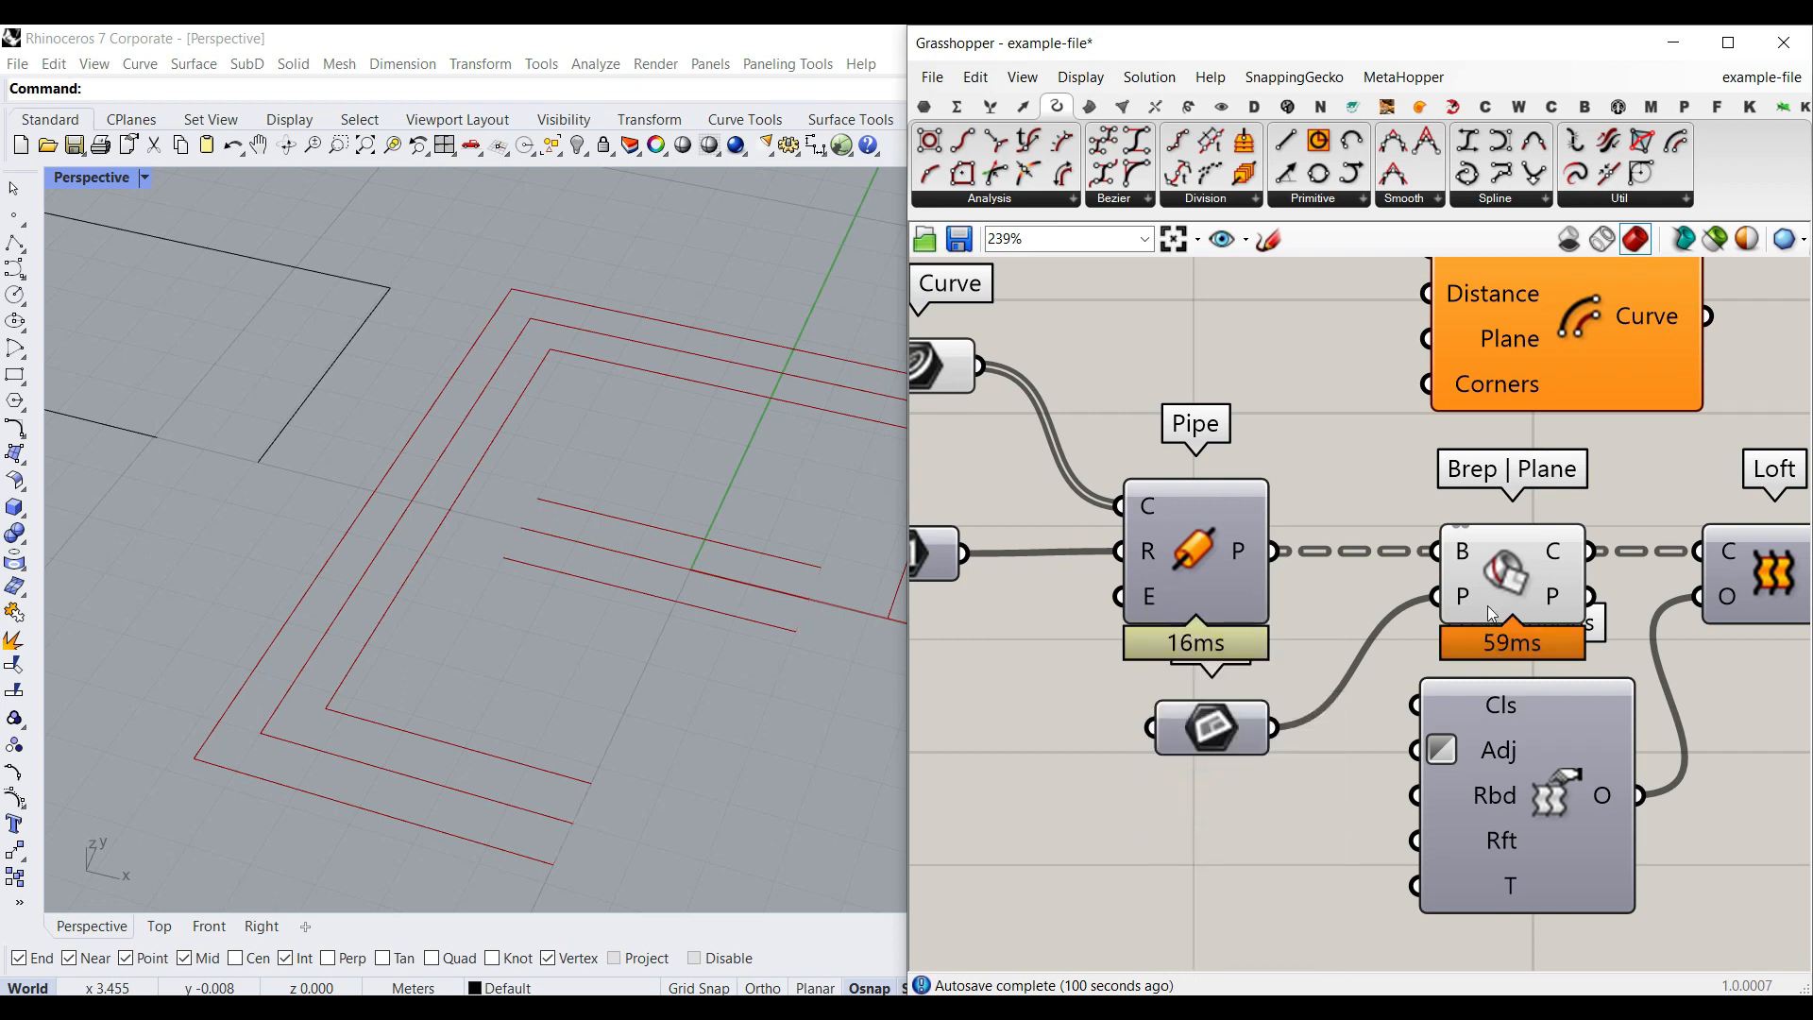
- Delete the unconnected Offset Curve component and turn on the Loft component's preview
left_click(1566, 304)
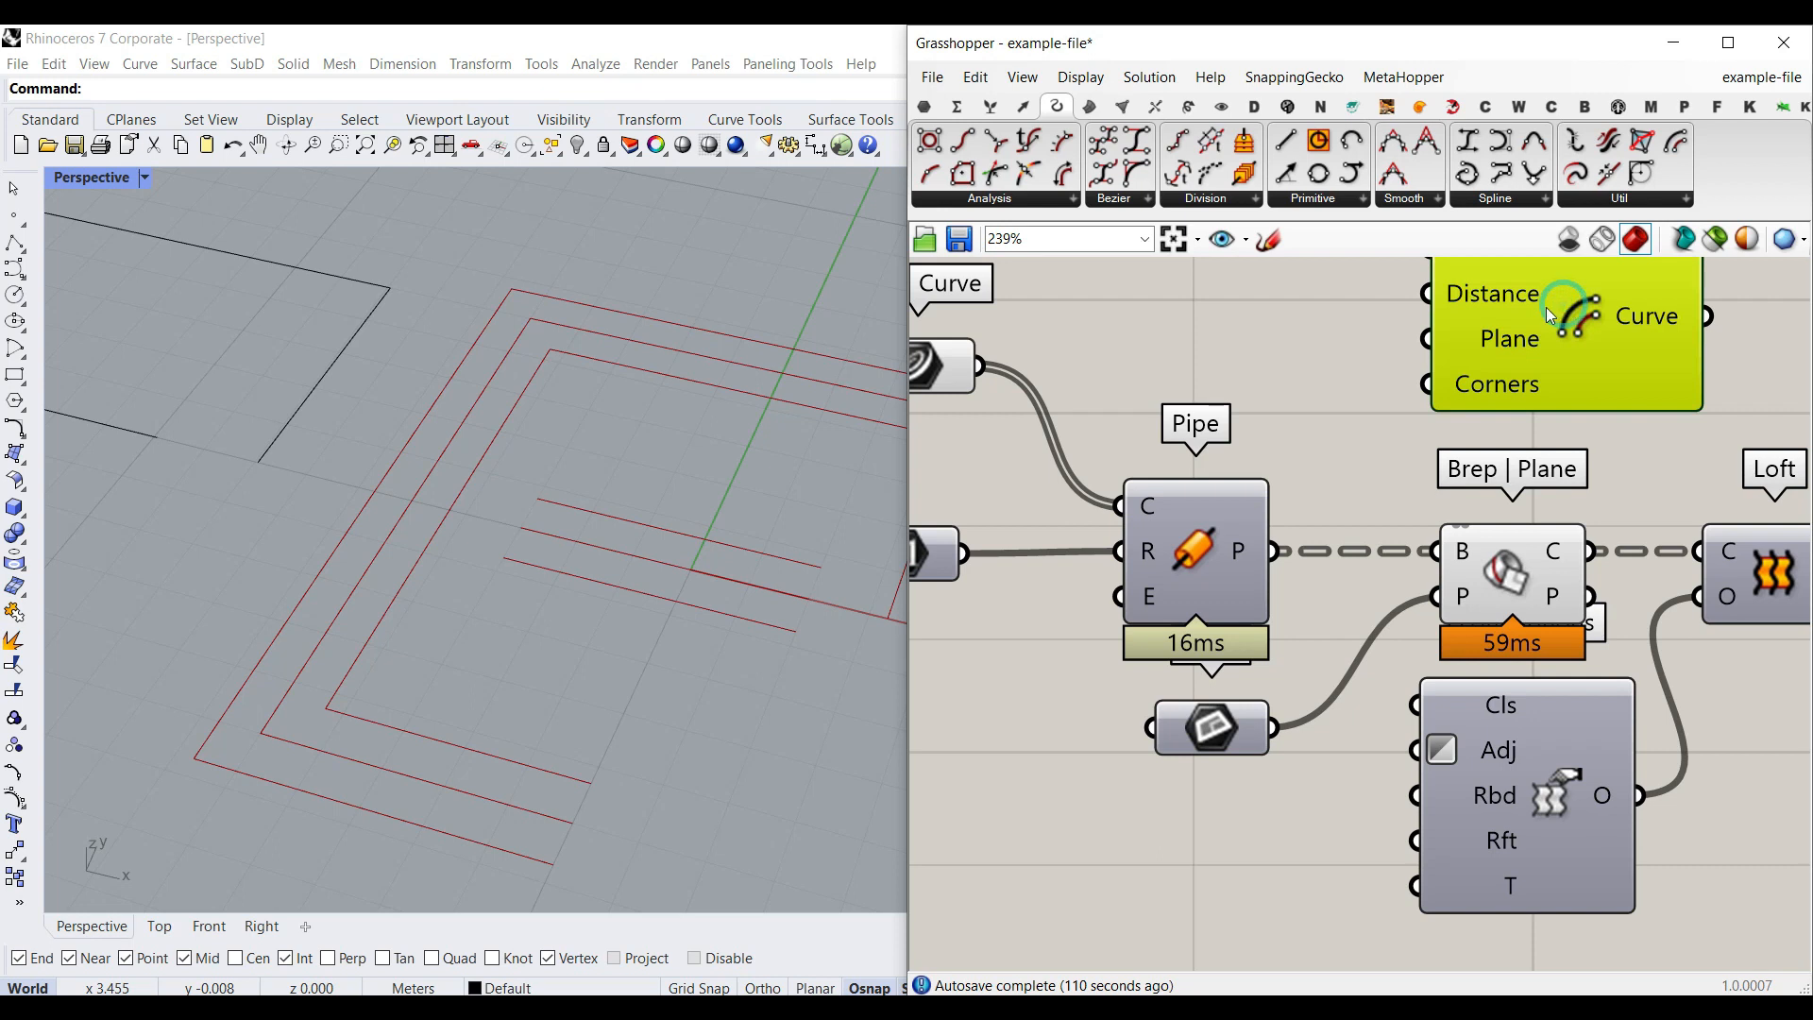
key("Delete")
scroll(576, 619, "down", 3)
right_click_drag(1610, 523, 1406, 459)
right_click(1528, 489)
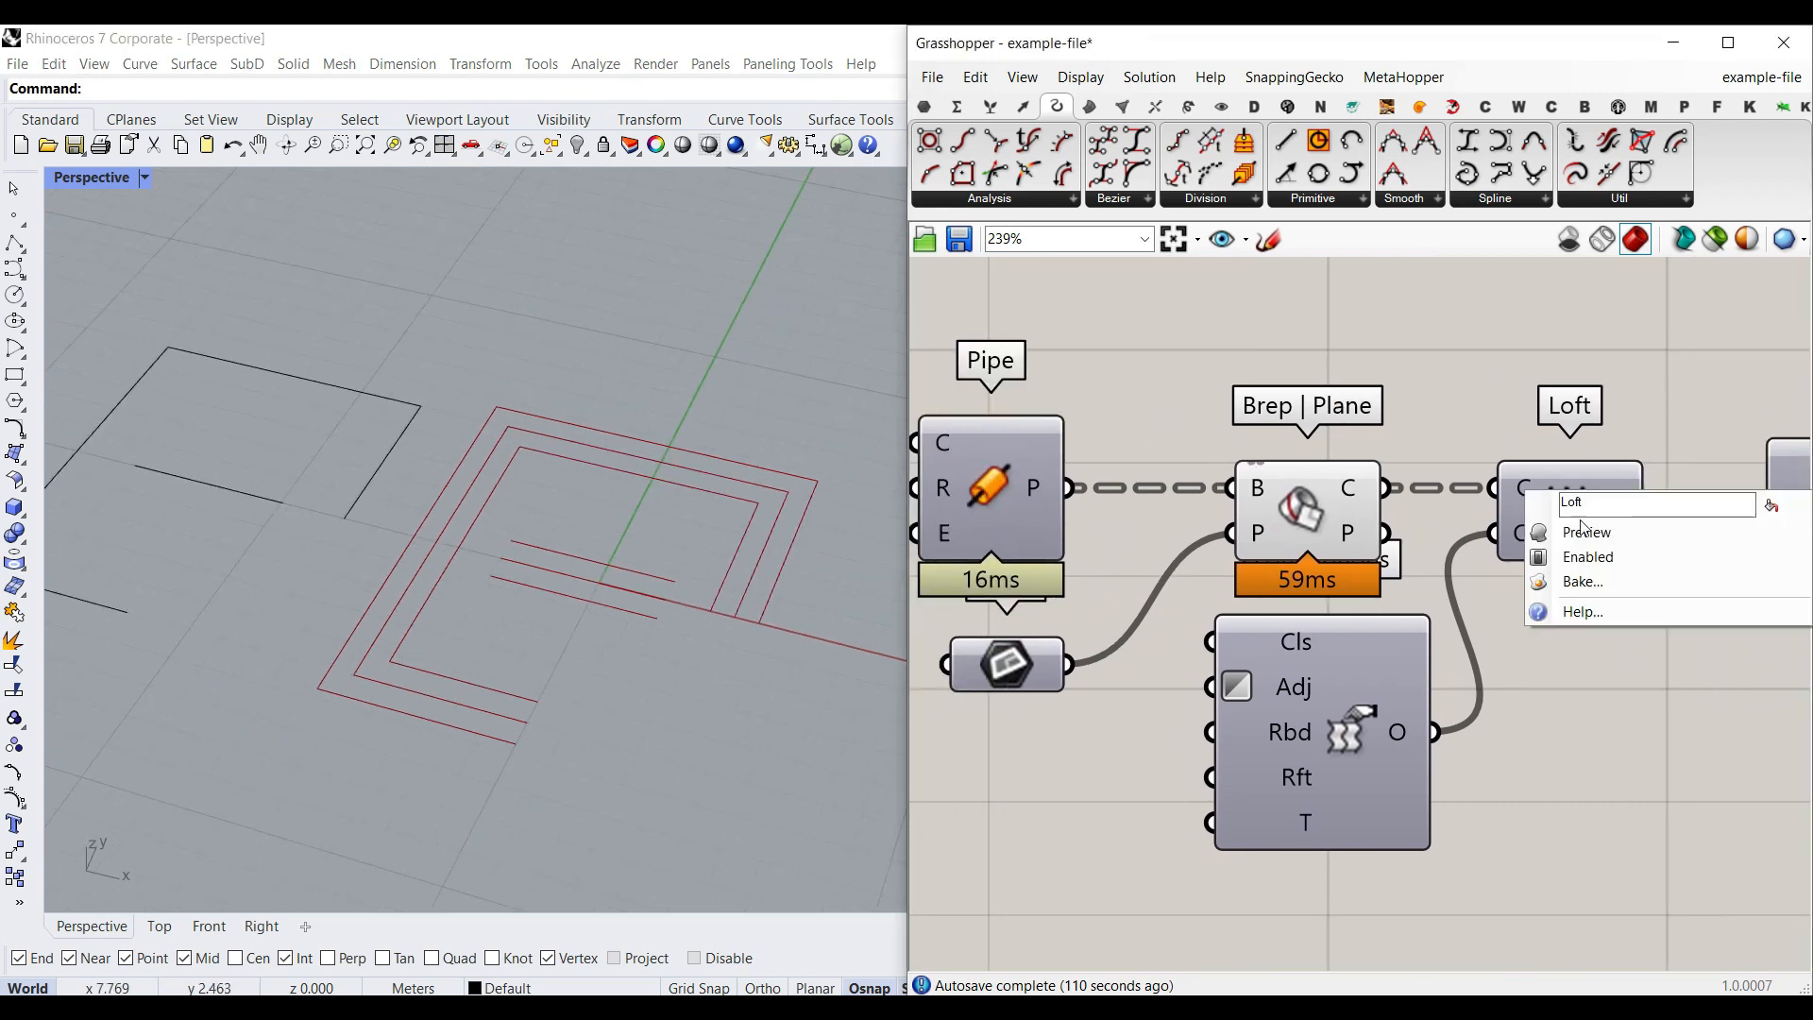
left_click(1568, 532)
scroll(417, 602, "up", 2)
scroll(423, 463, "down", 2)
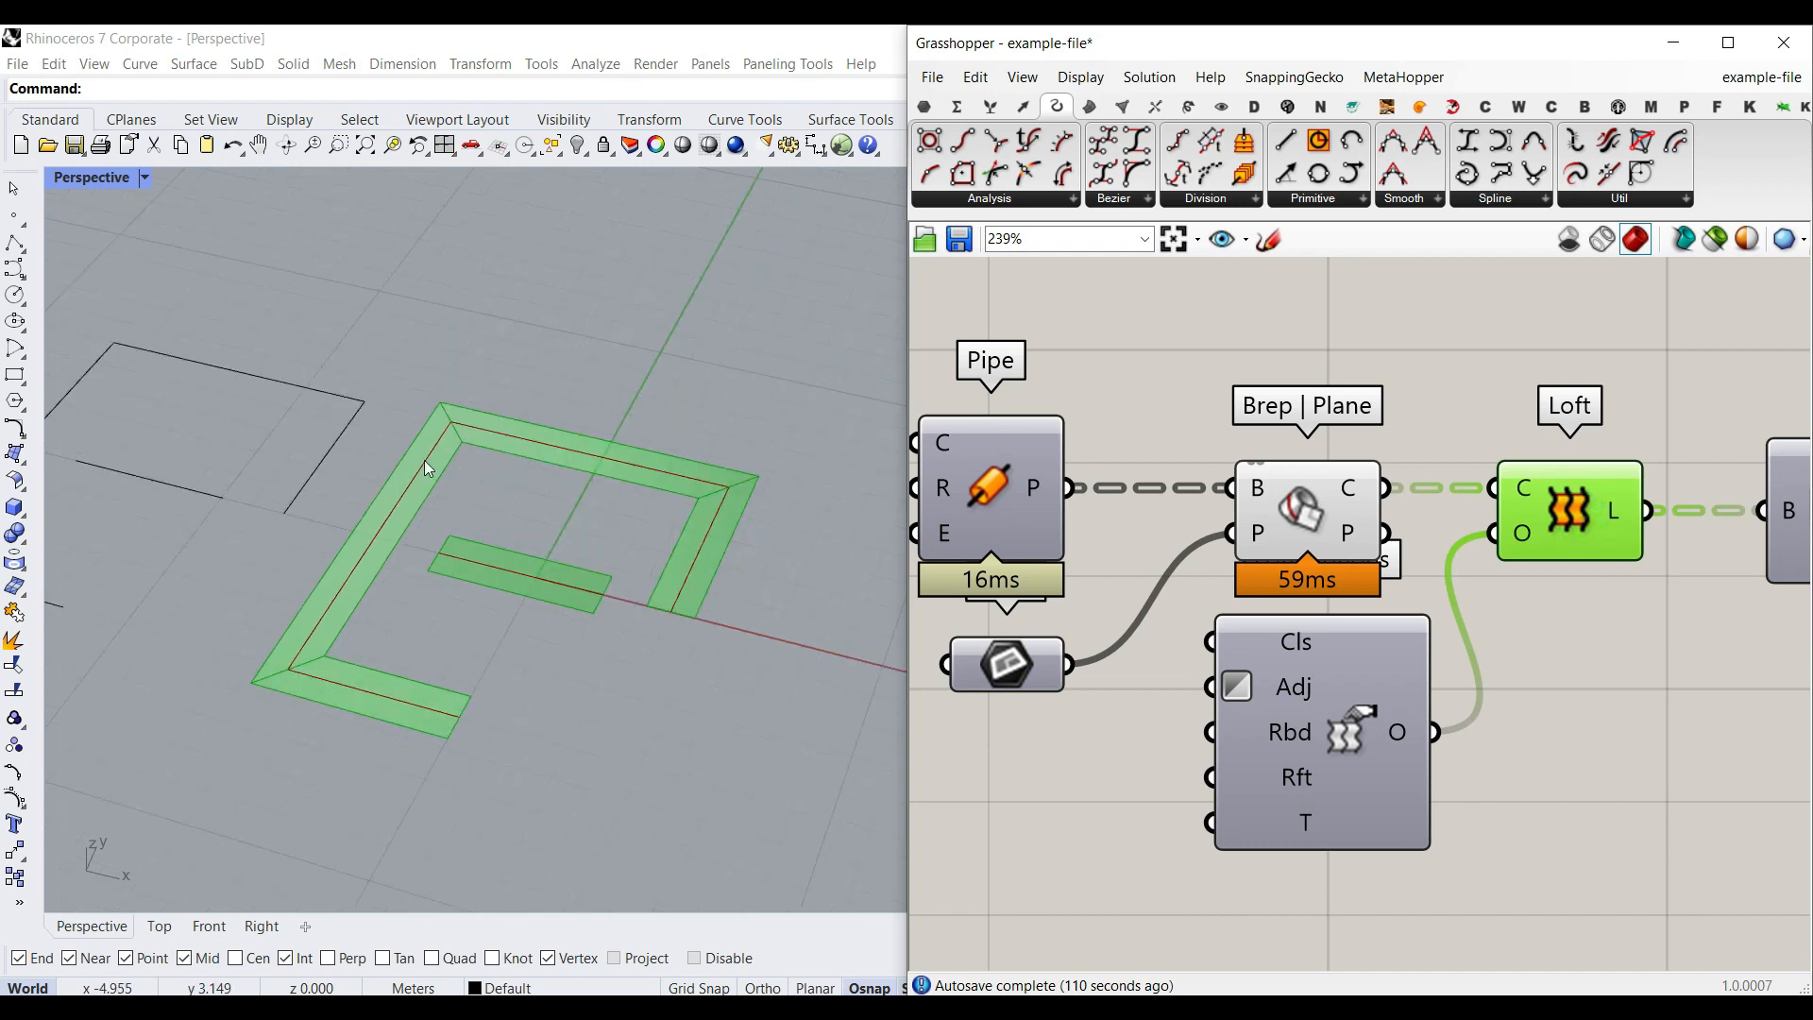
left_click(1573, 720)
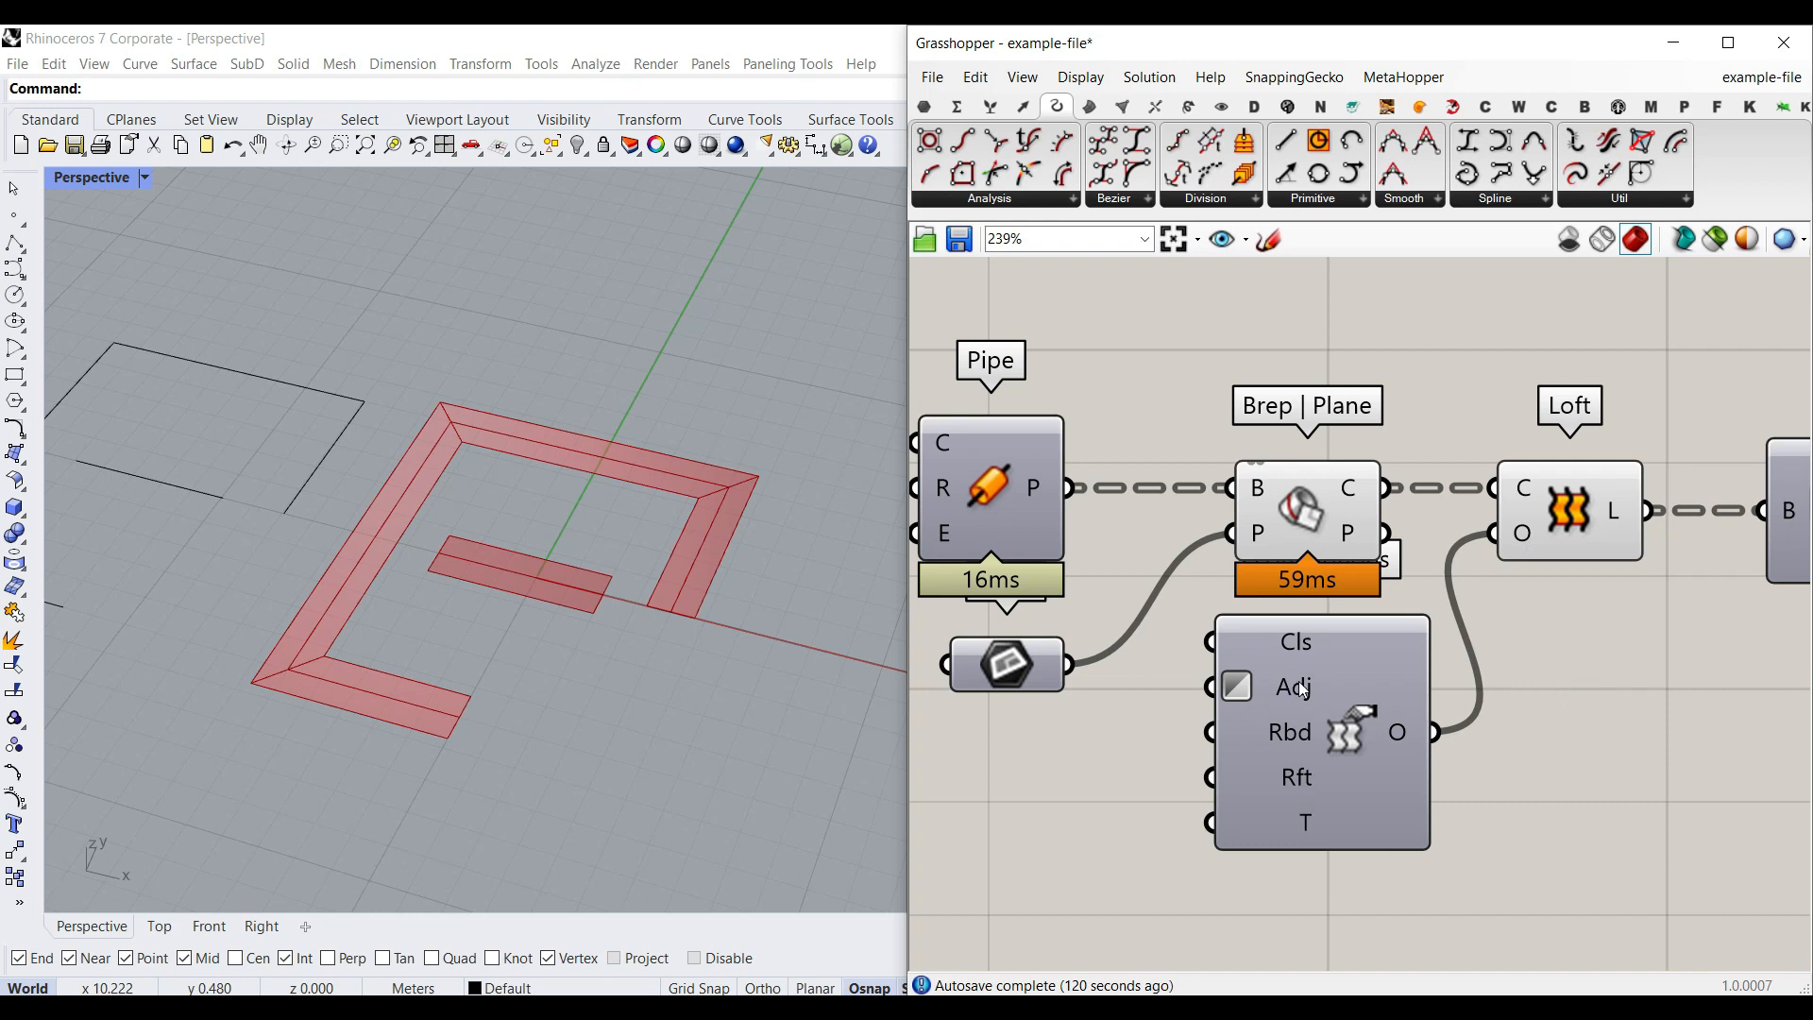
- Look up the Loft Options component among the freeform surface components and check its Adjust seams input
left_click(1088, 106)
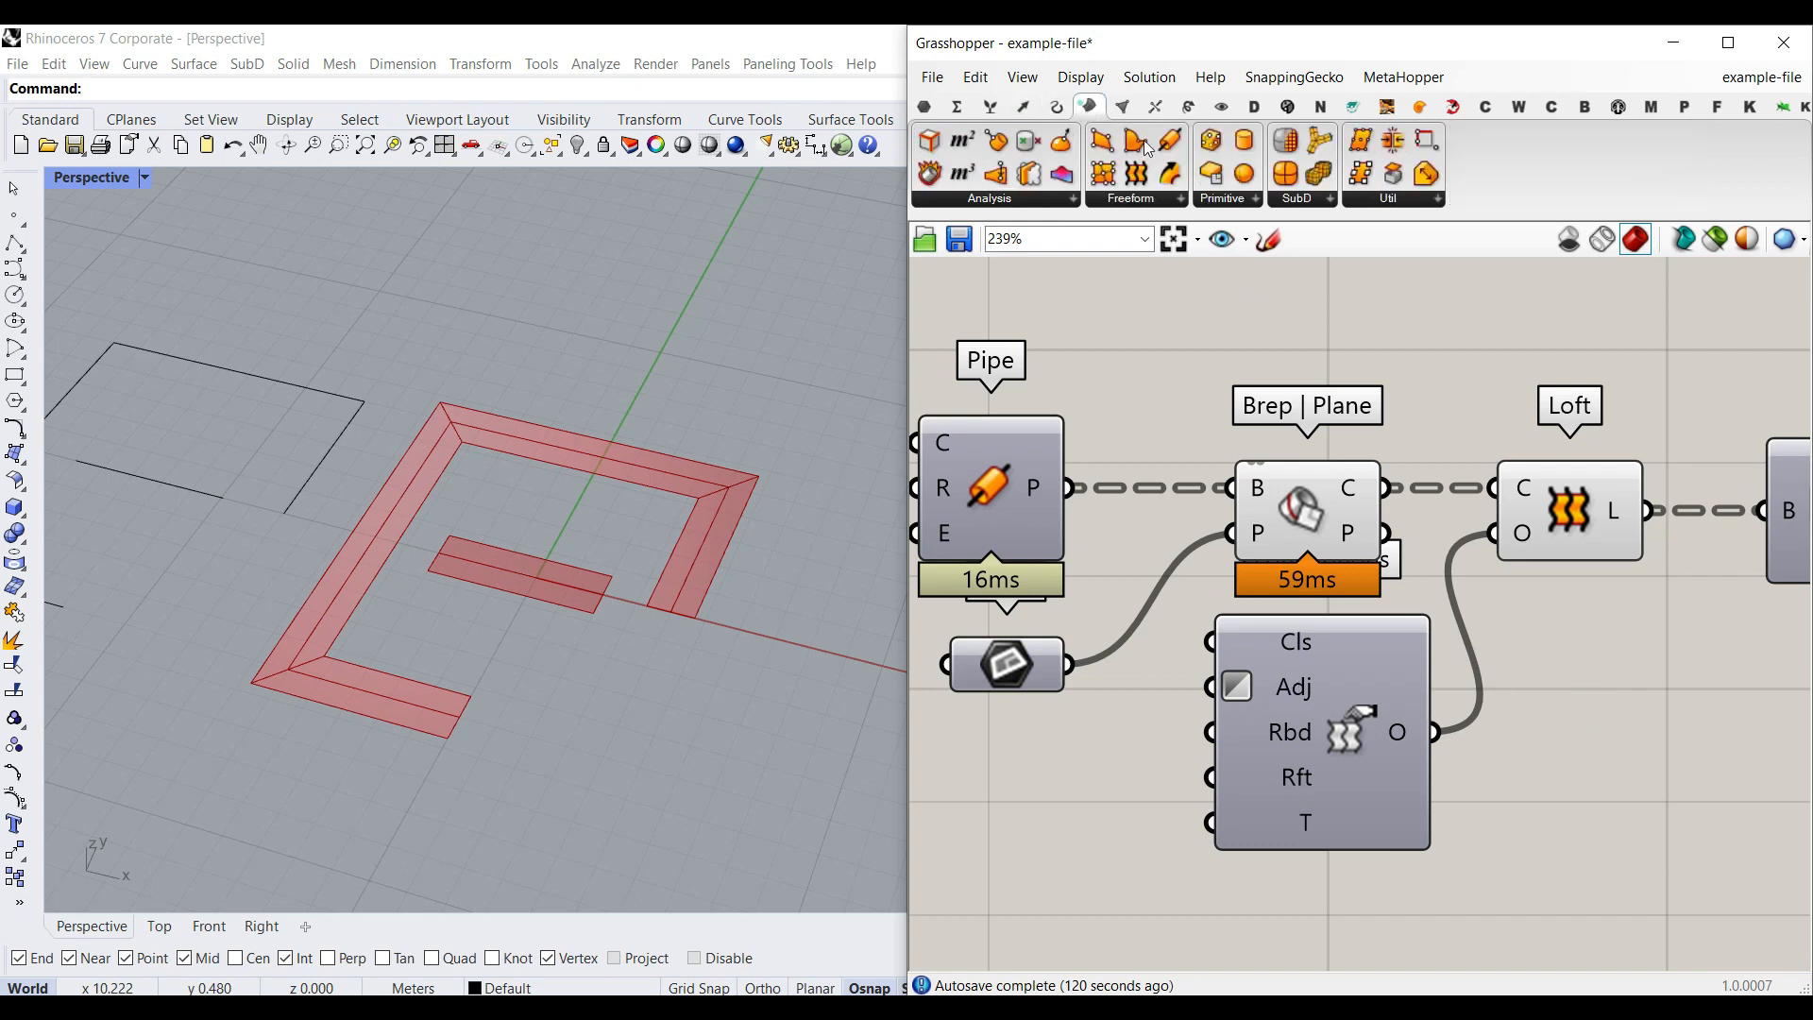
left_click(1154, 200)
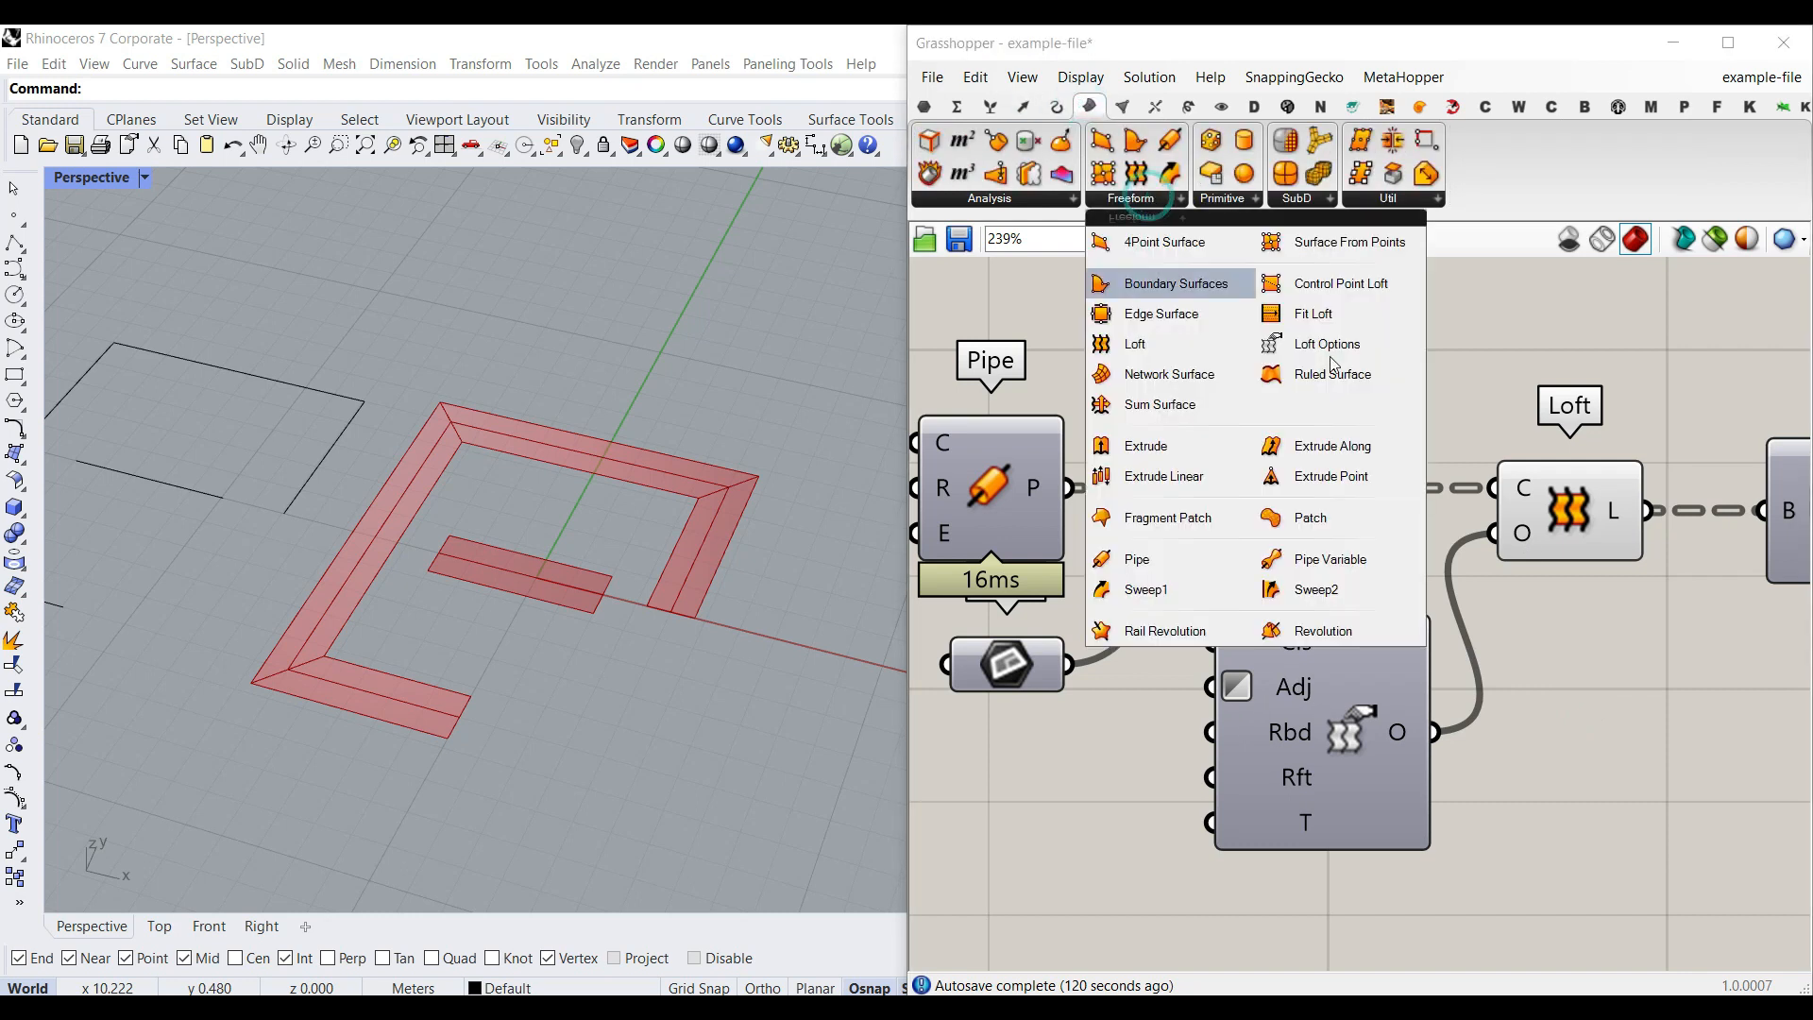
left_click(1542, 716)
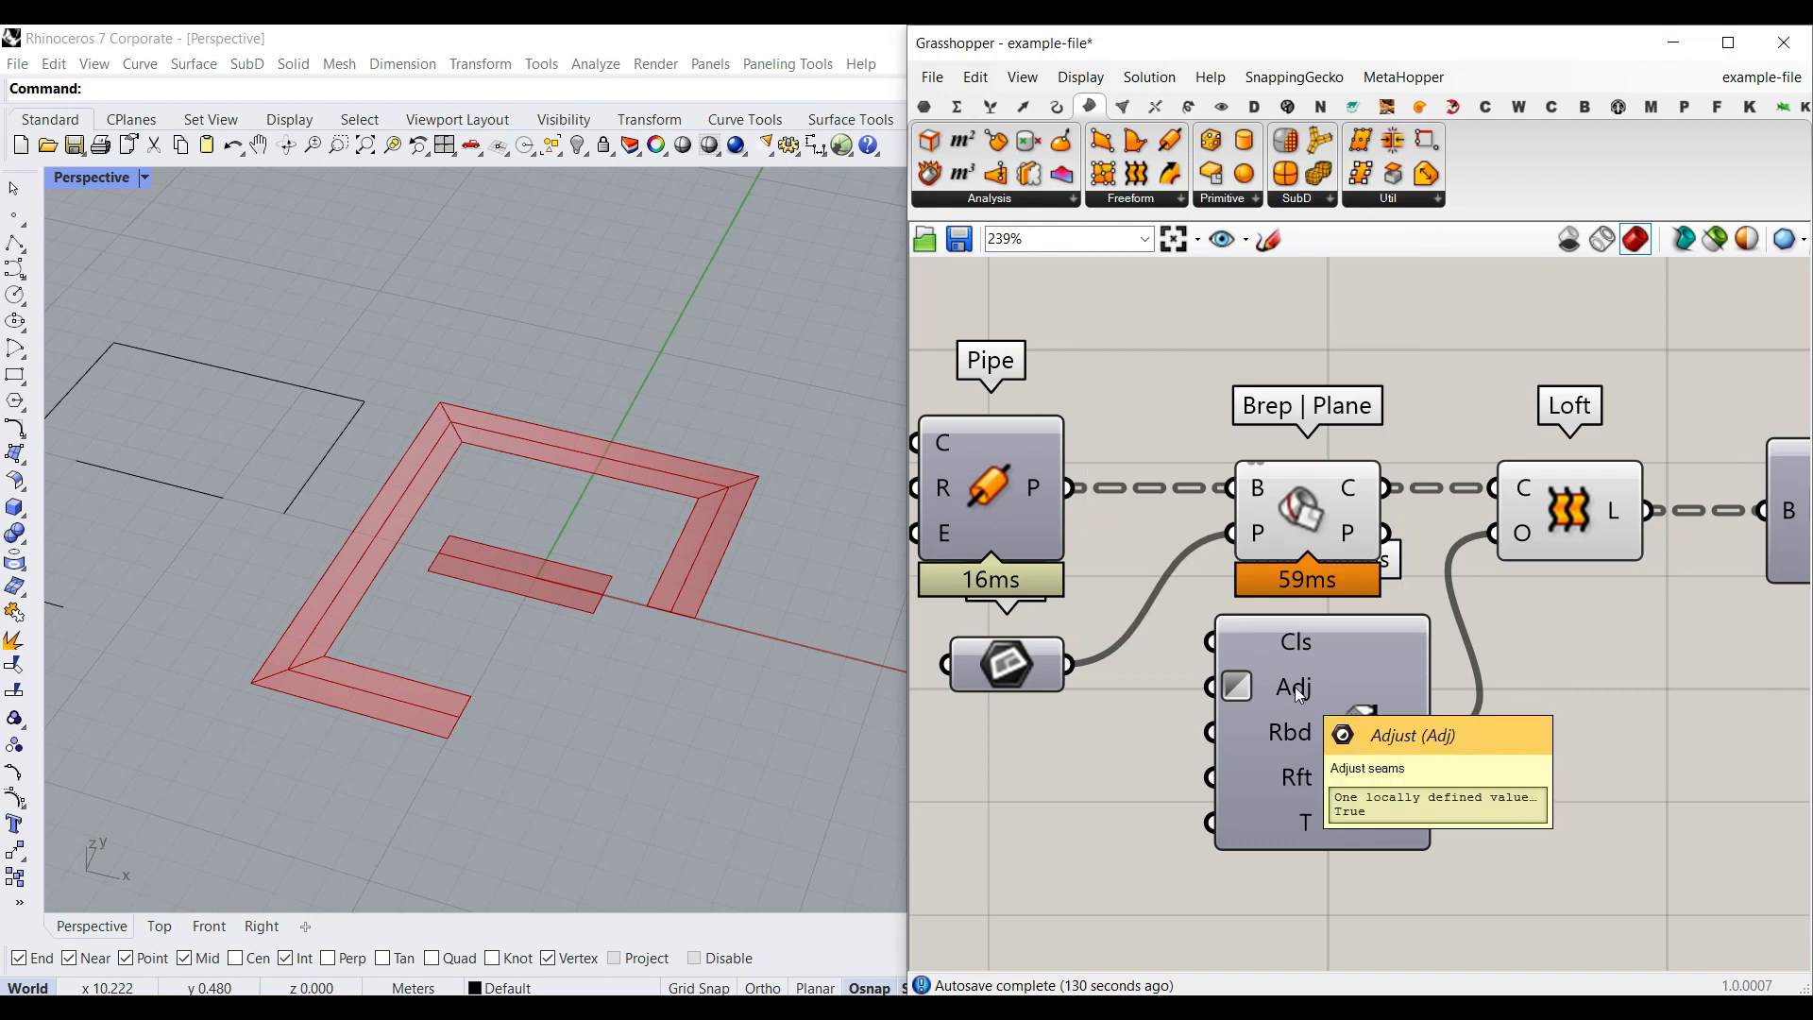
- Examine the seams of the lofted surfaces and look up Merge Faces among the surface utility components
right_click_drag(1538, 604, 1357, 514)
right_click(1357, 513)
left_click(1412, 555)
left_click(1405, 779)
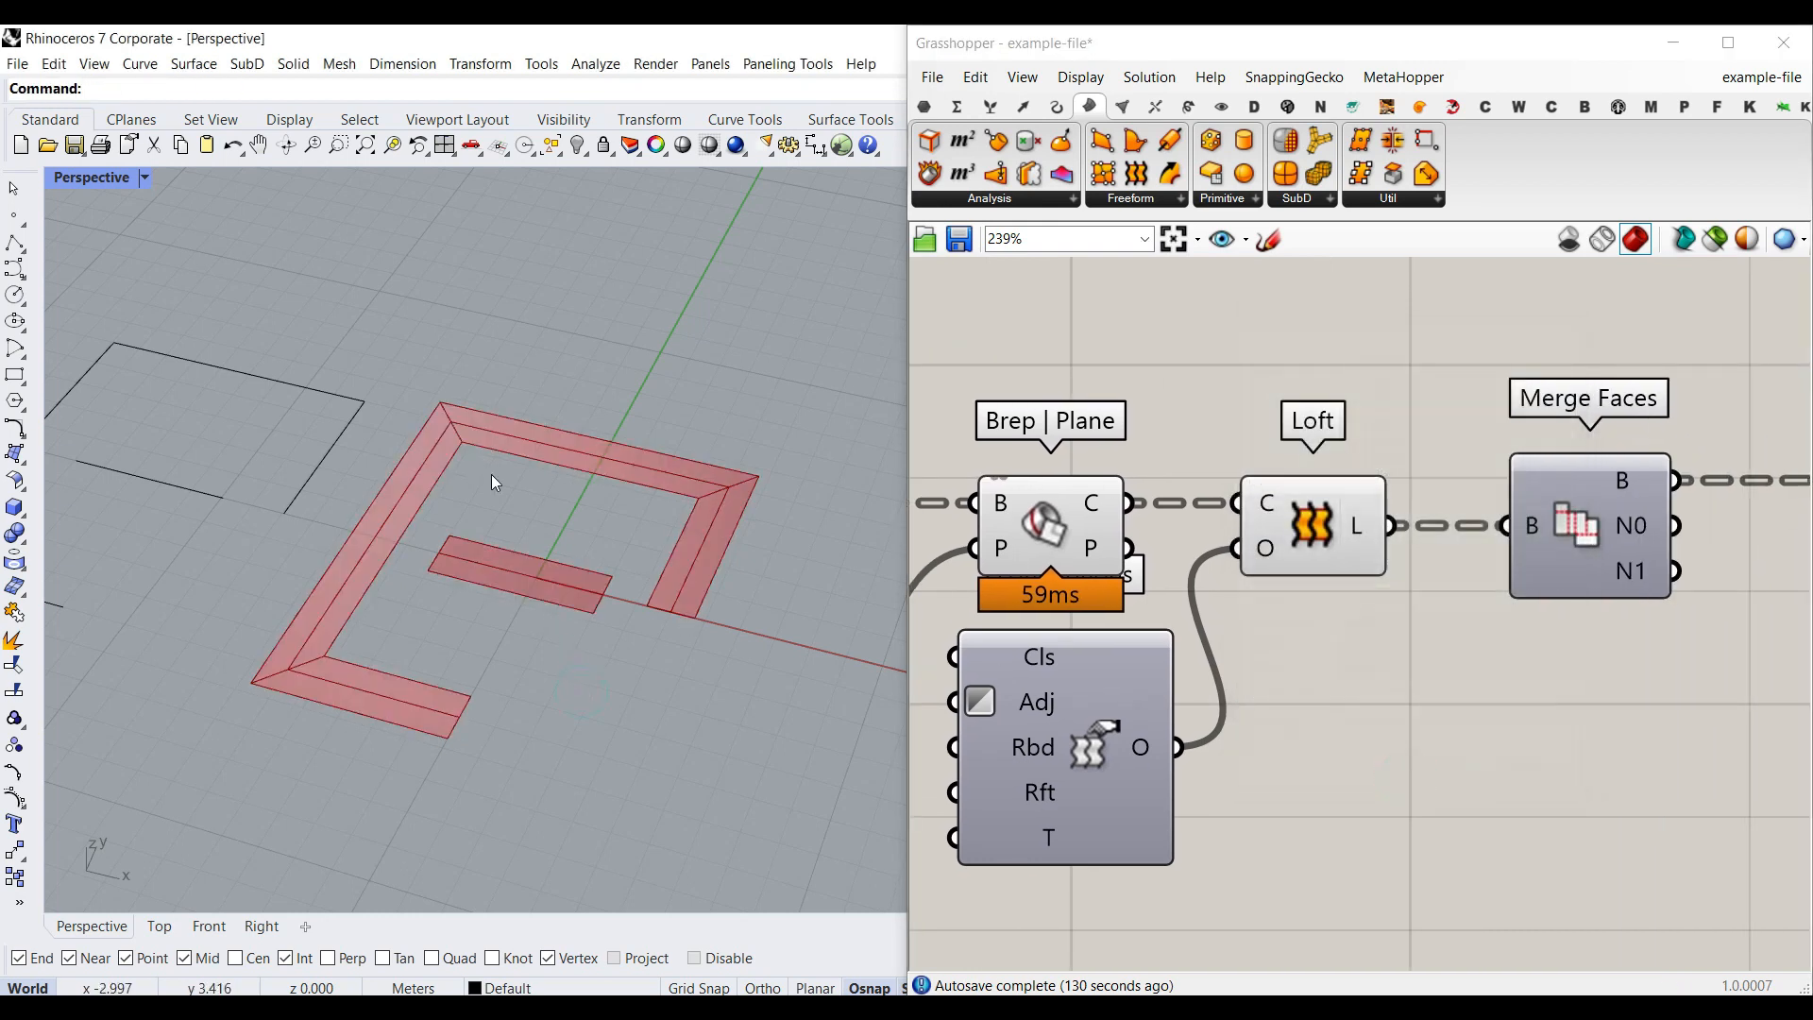
scroll(492, 474, "up", 2)
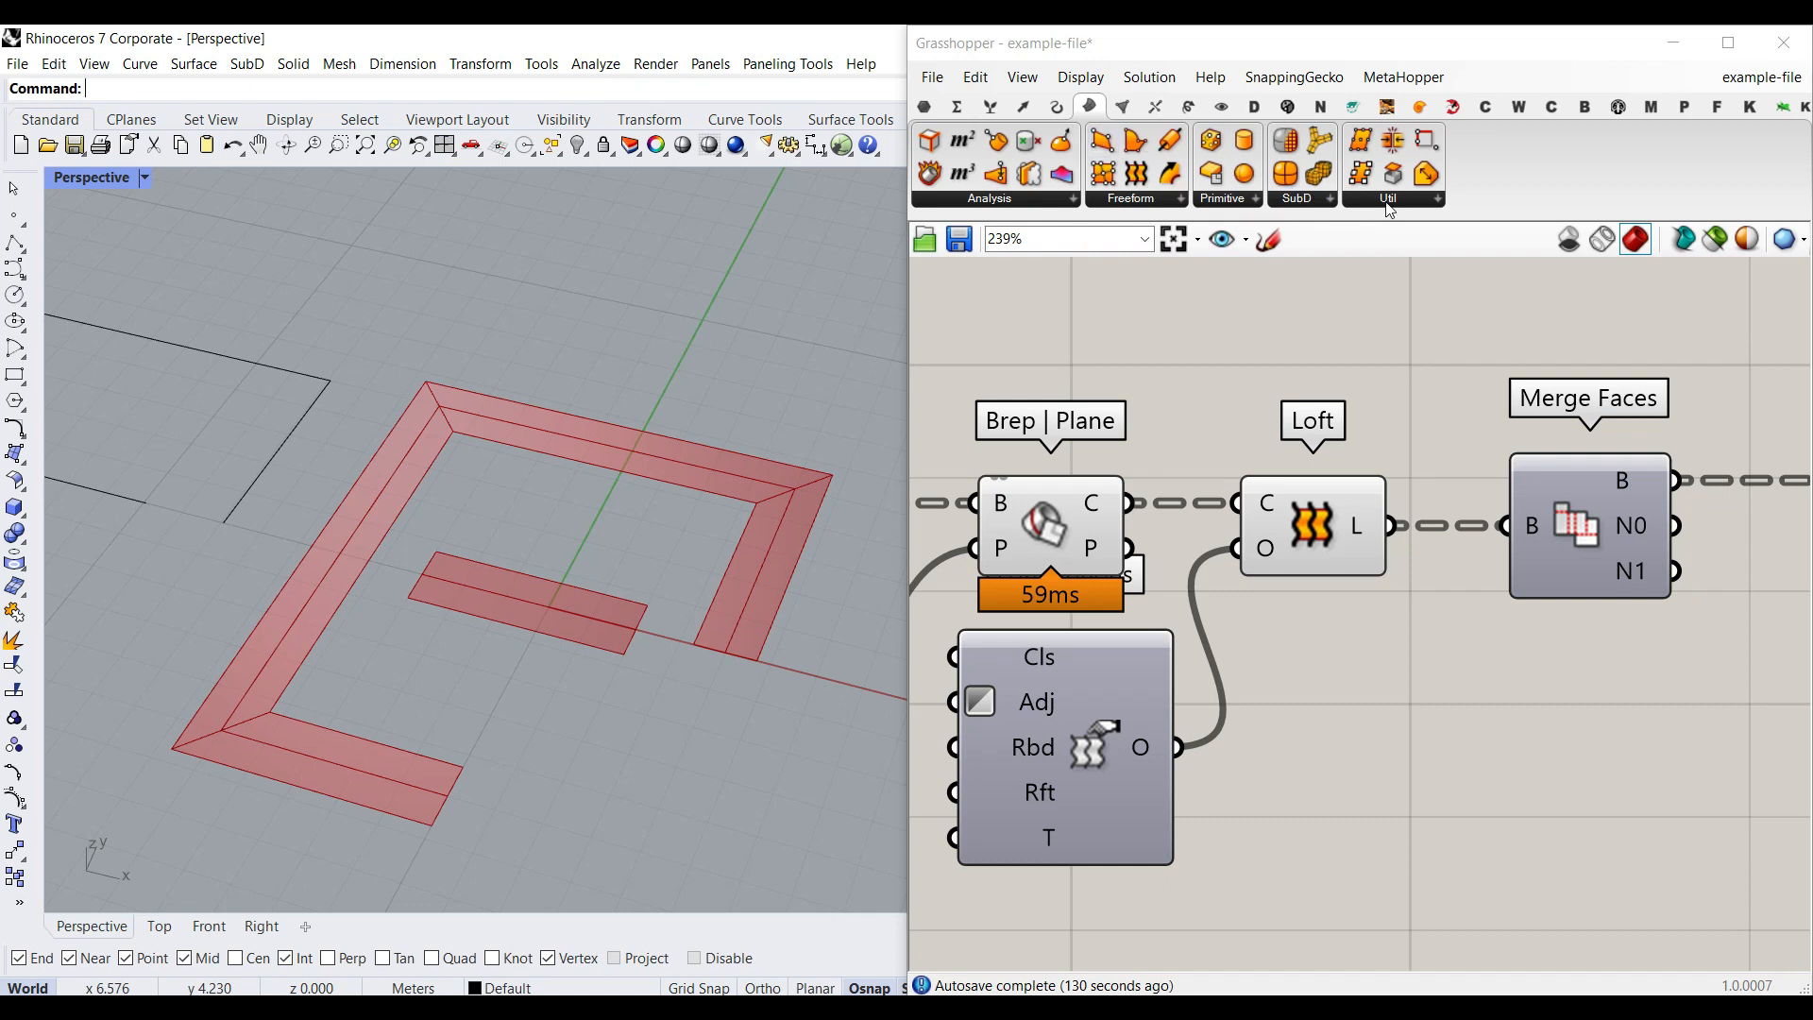
left_click(1389, 200)
- Bake the Loft output and move the baked C-shaped surface away from the preview to inspect its faces
right_click_drag(1590, 636, 1357, 608)
right_click(1133, 493)
left_click(1180, 538)
left_click(1205, 757)
scroll(289, 569, "down", 2)
left_click_drag(289, 569, 598, 457)
scroll(599, 457, "up", 3)
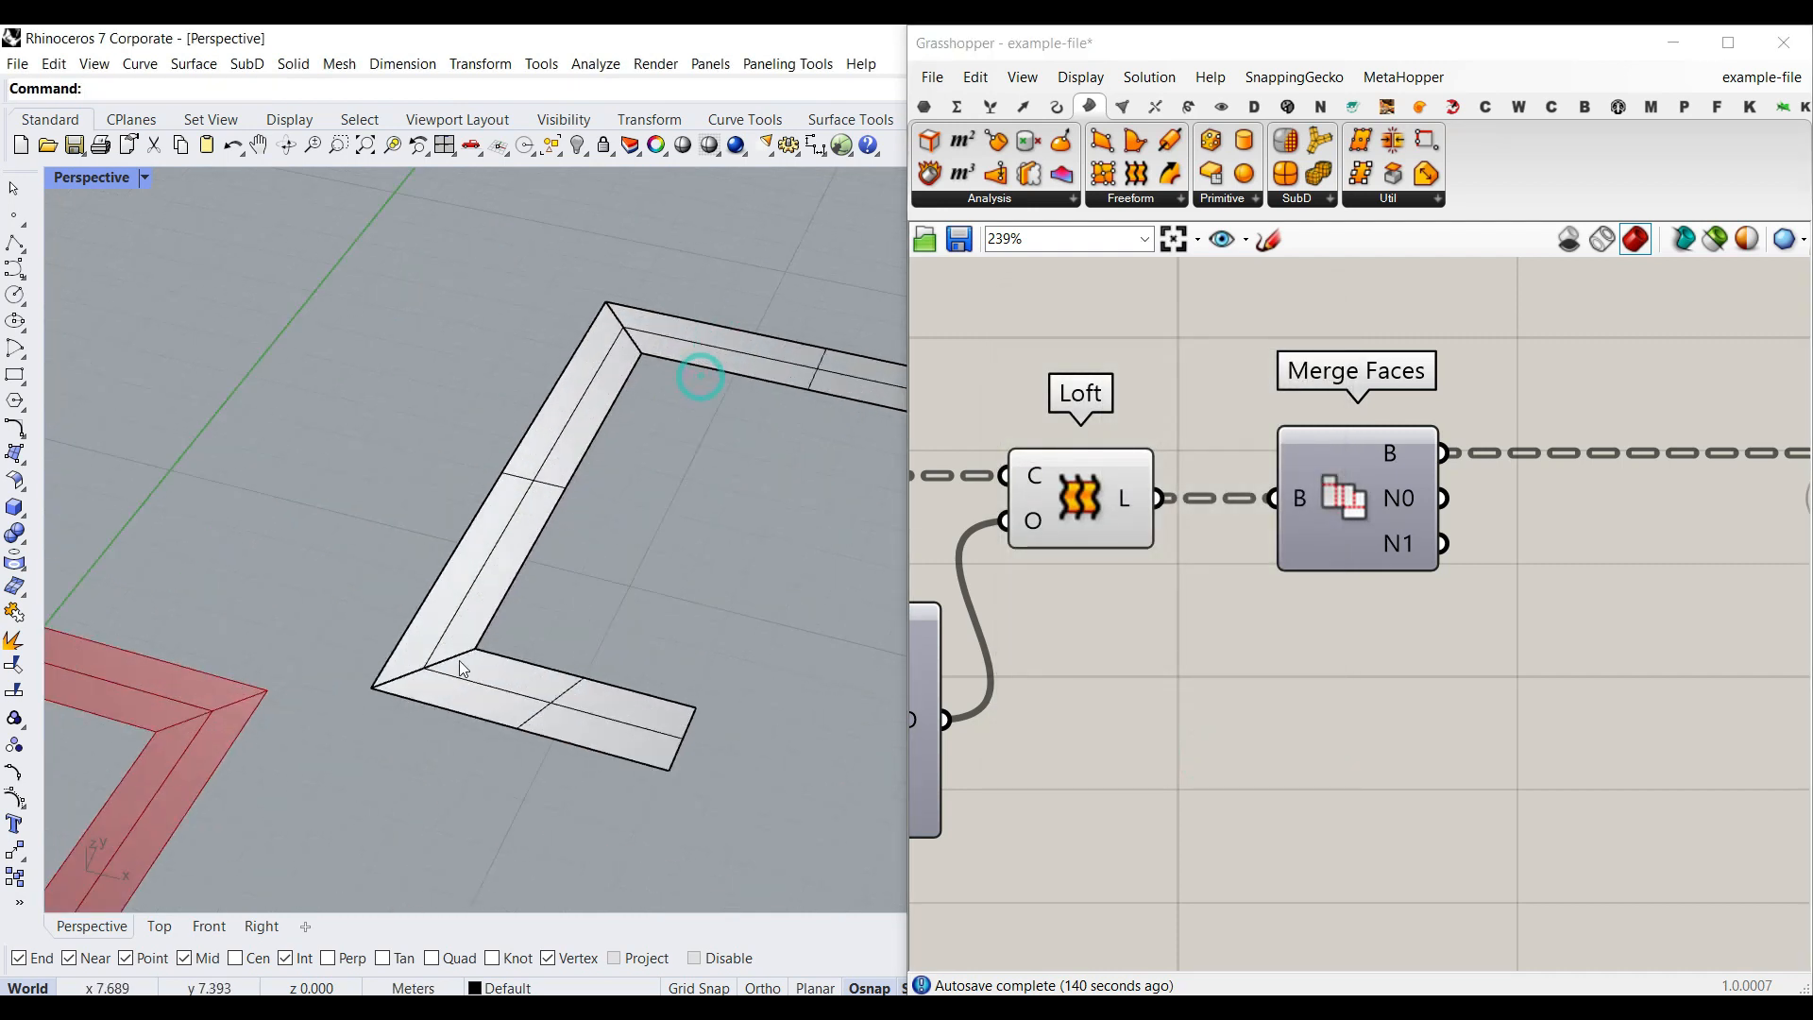
- Bake the B output of Merge Faces and move the C-shaped surface beside the baked loft for comparison
right_click(1397, 452)
left_click(1560, 508)
left_click(1465, 714)
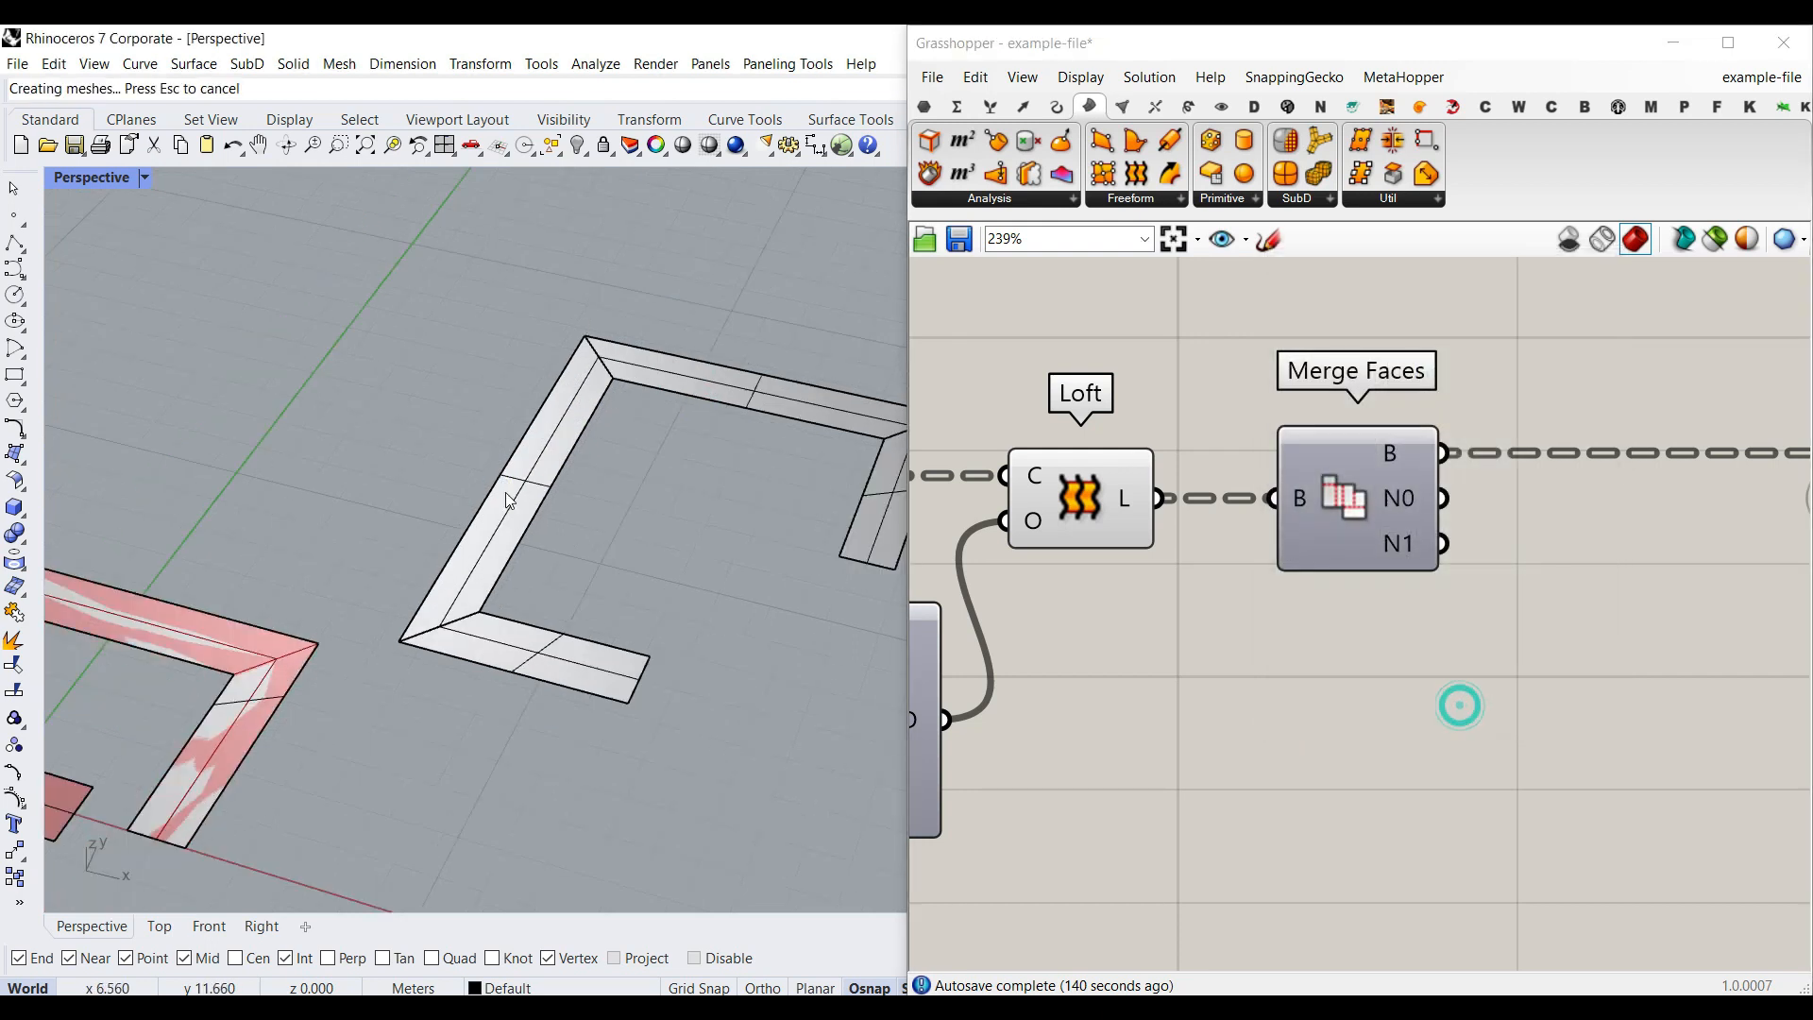
scroll(349, 638, "down", 2)
left_click_drag(350, 638, 400, 489)
scroll(400, 489, "up", 2)
scroll(399, 489, "up", 3)
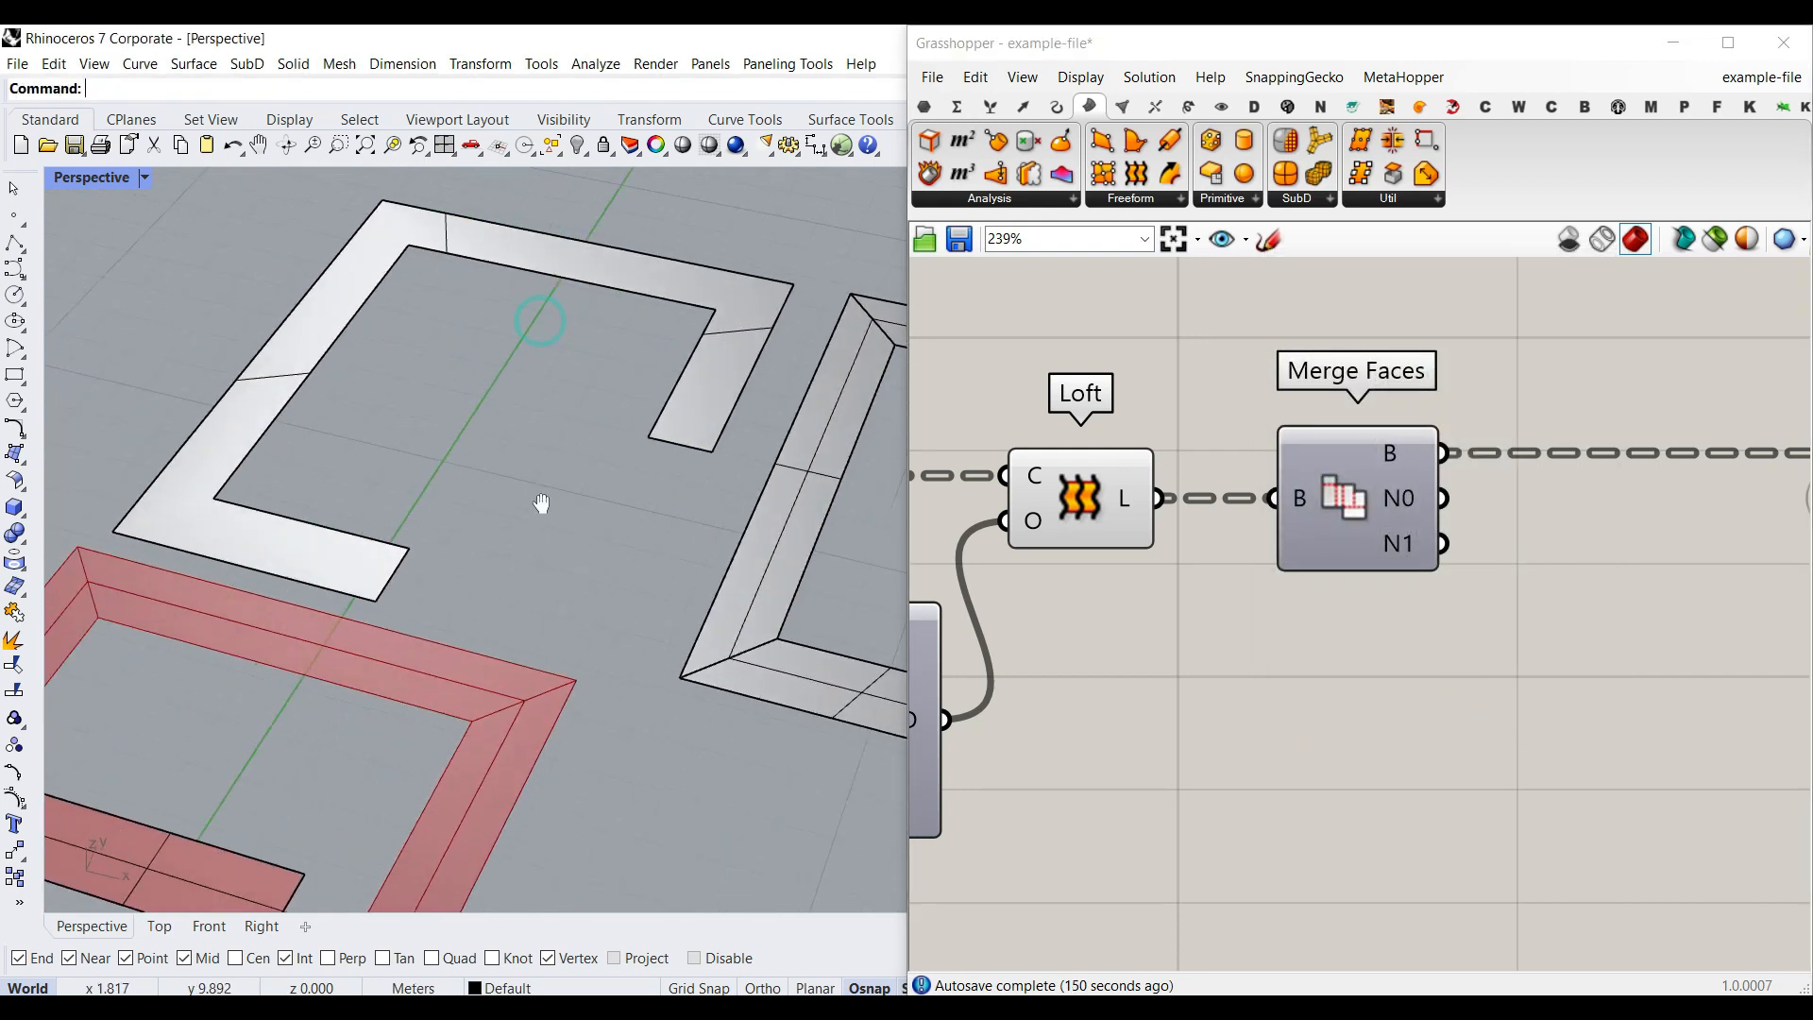
scroll(330, 500, "down", 3)
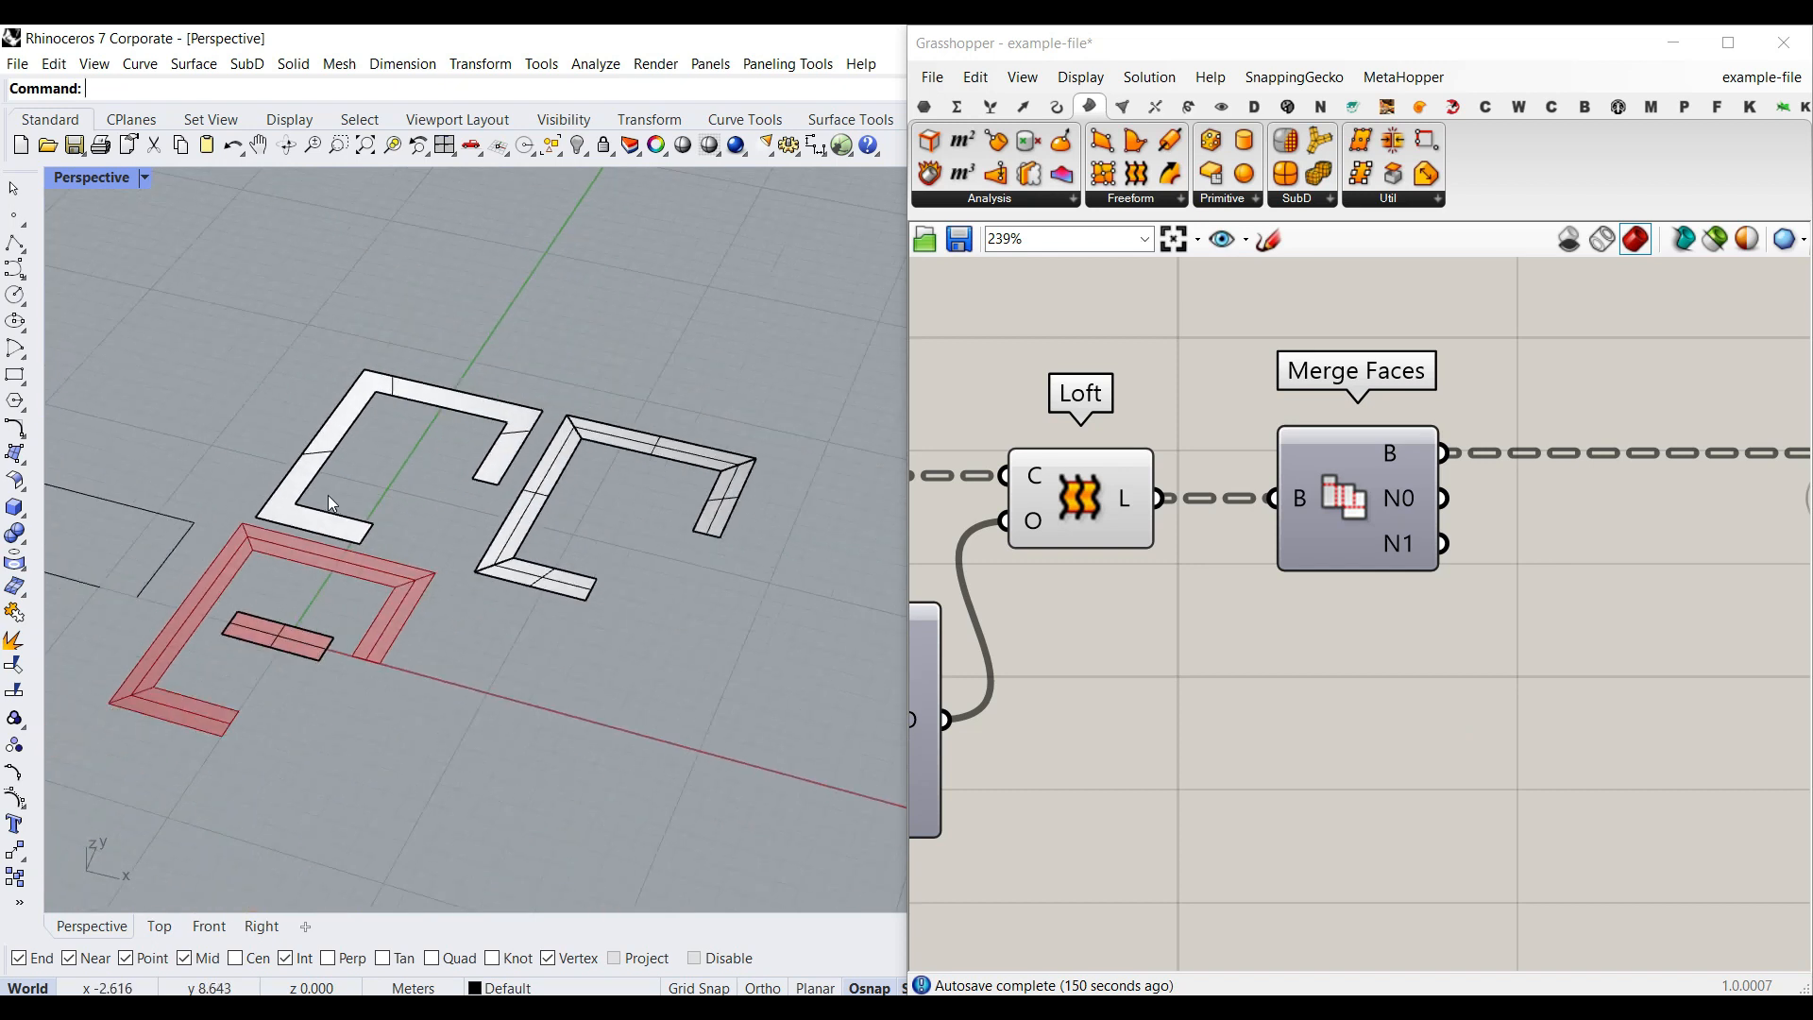
- Delete the baked comparison surfaces and preview Merge Faces instead of the Loft
left_click_drag(654, 387, 422, 459)
key("Delete")
scroll(364, 540, "up", 2)
left_click(251, 642)
key("Escape")
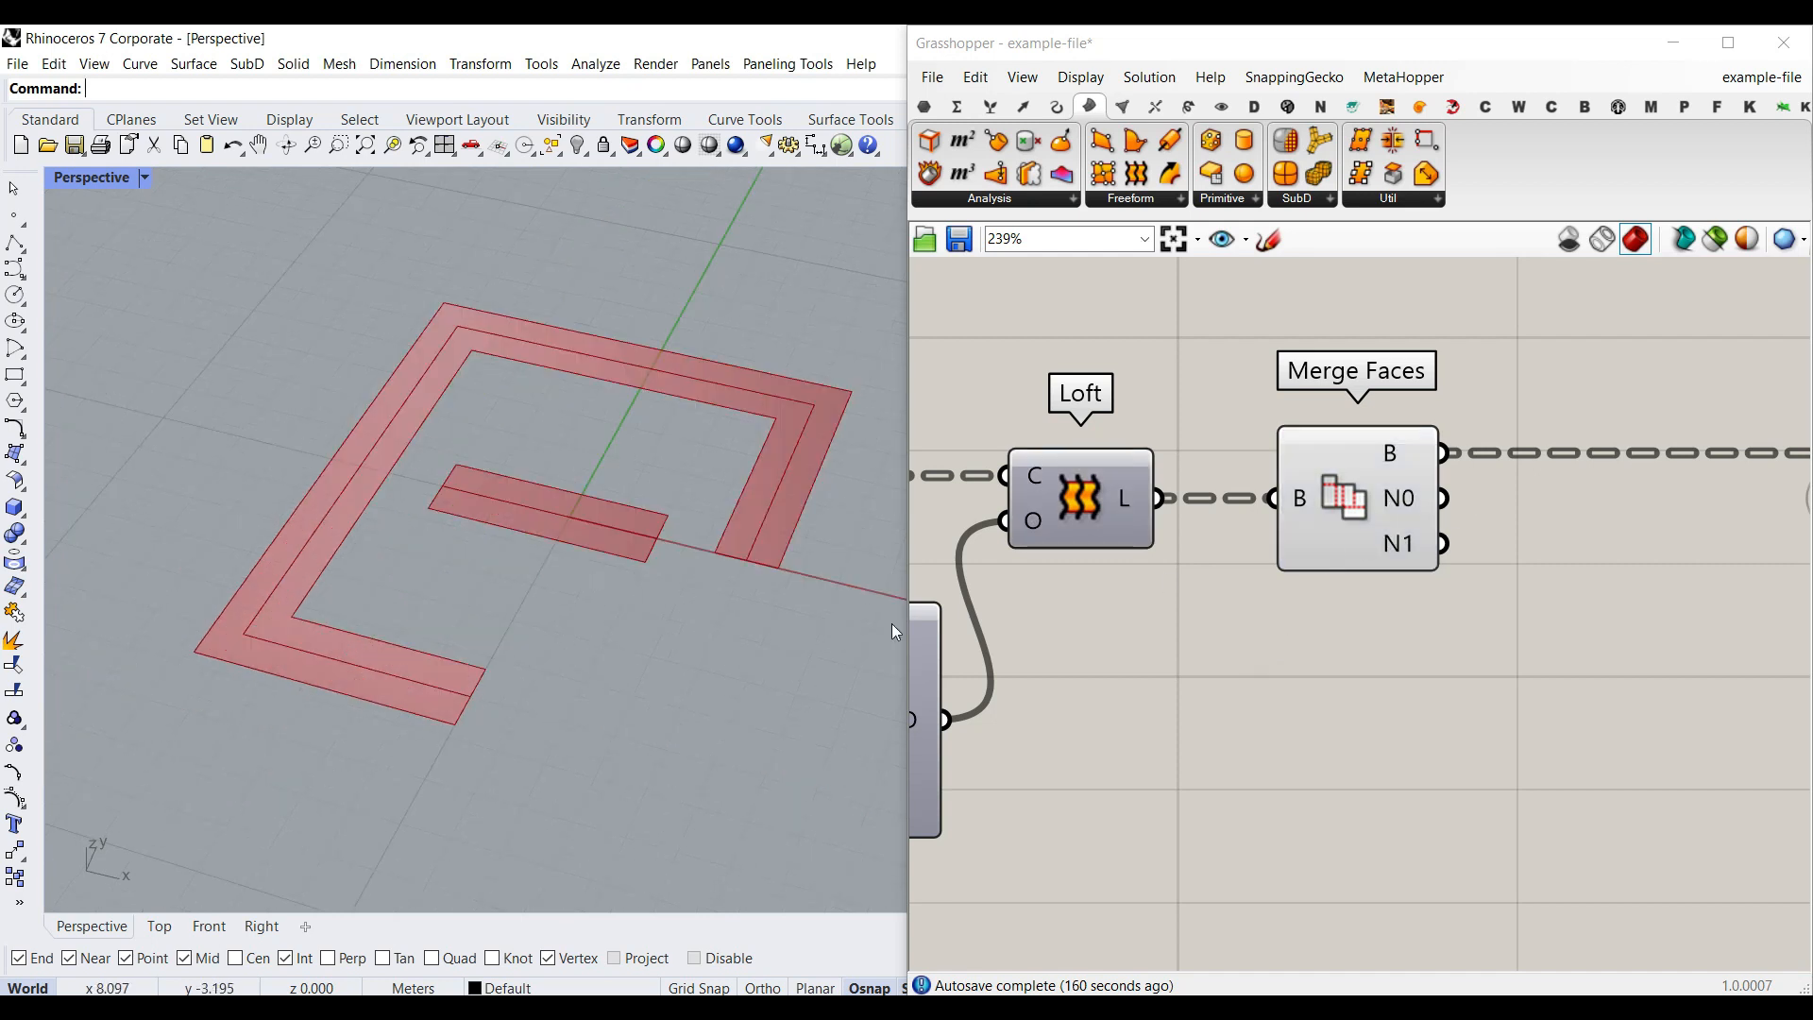
scroll(377, 616, "down", 5)
right_click_drag(378, 616, 406, 680)
scroll(461, 796, "up", 5)
right_click_drag(461, 796, 499, 747)
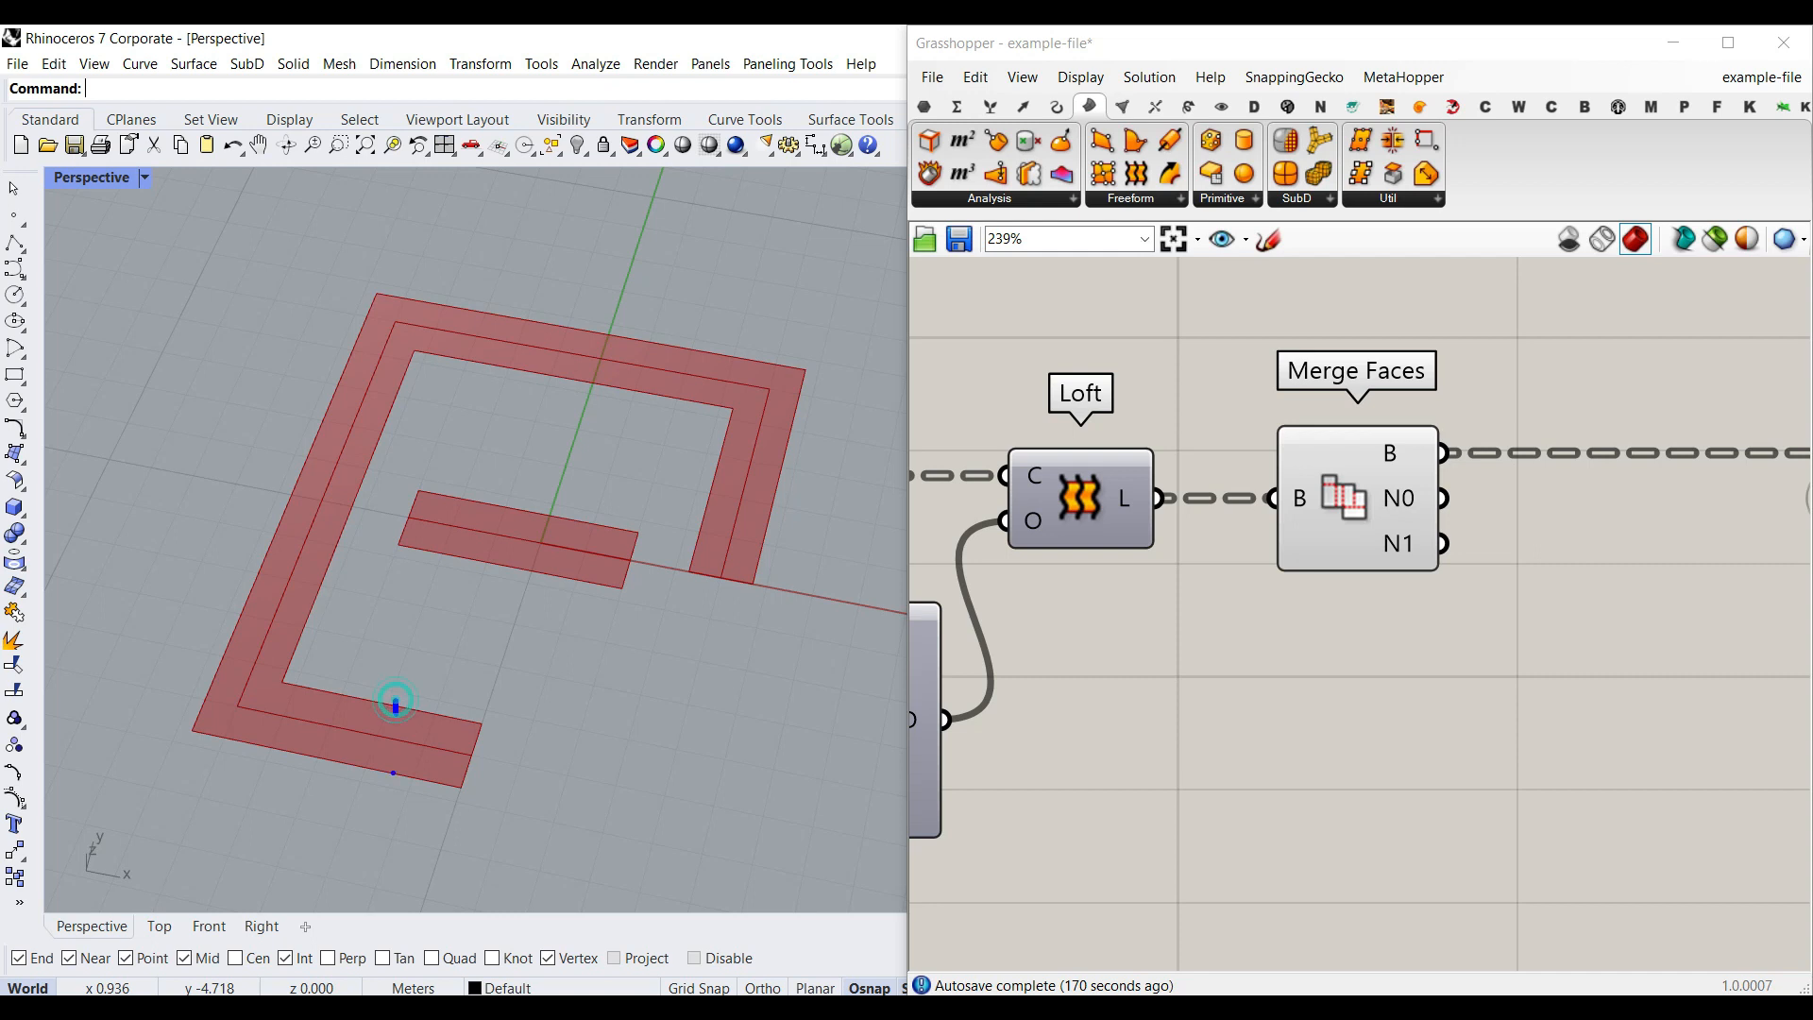
mouse_move(383, 763)
left_mouse_down()
mouse_move(375, 780)
mouse_move(291, 755)
left_mouse_up()
left_click_drag(394, 704, 375, 779)
left_click_drag(322, 684, 292, 761)
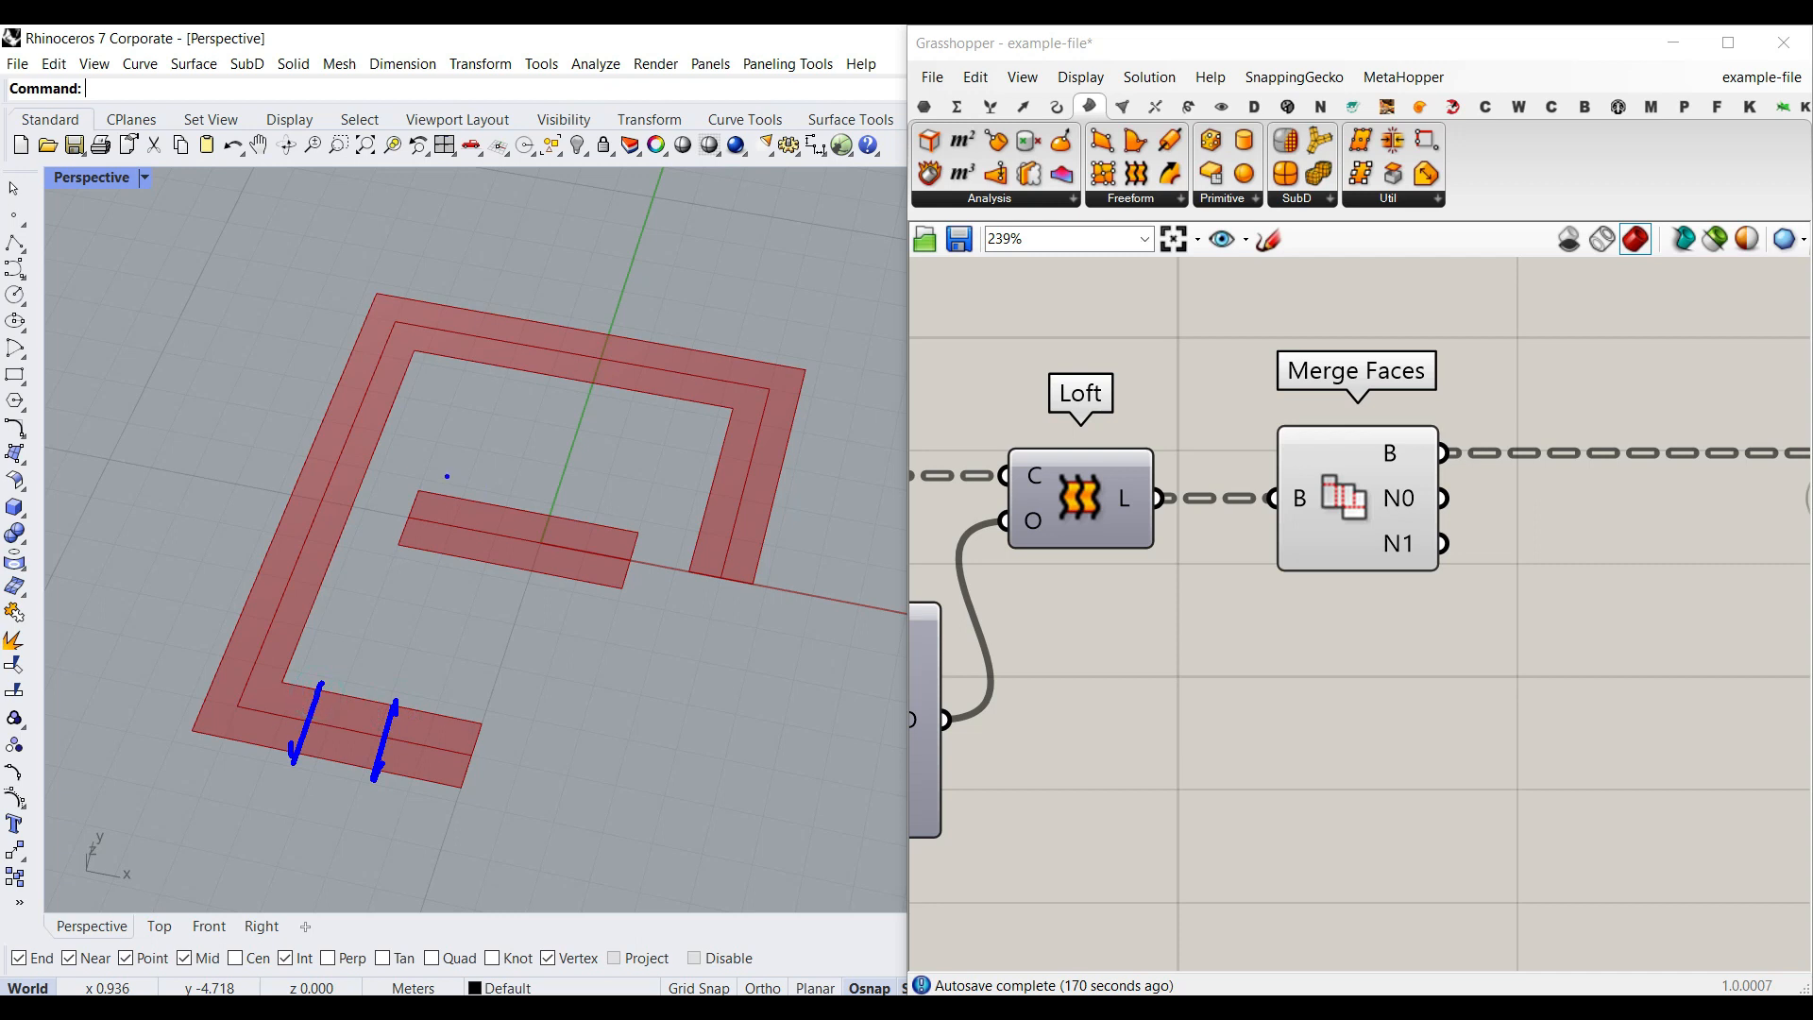
key("ctrl+z")
key("ctrl+z")
- Annotate the C-shape's front leg in blue with a division line, a cabinet length L and a corner length L2
mouse_move(342, 682)
left_mouse_down()
mouse_move(300, 777)
mouse_move(402, 666)
left_mouse_up()
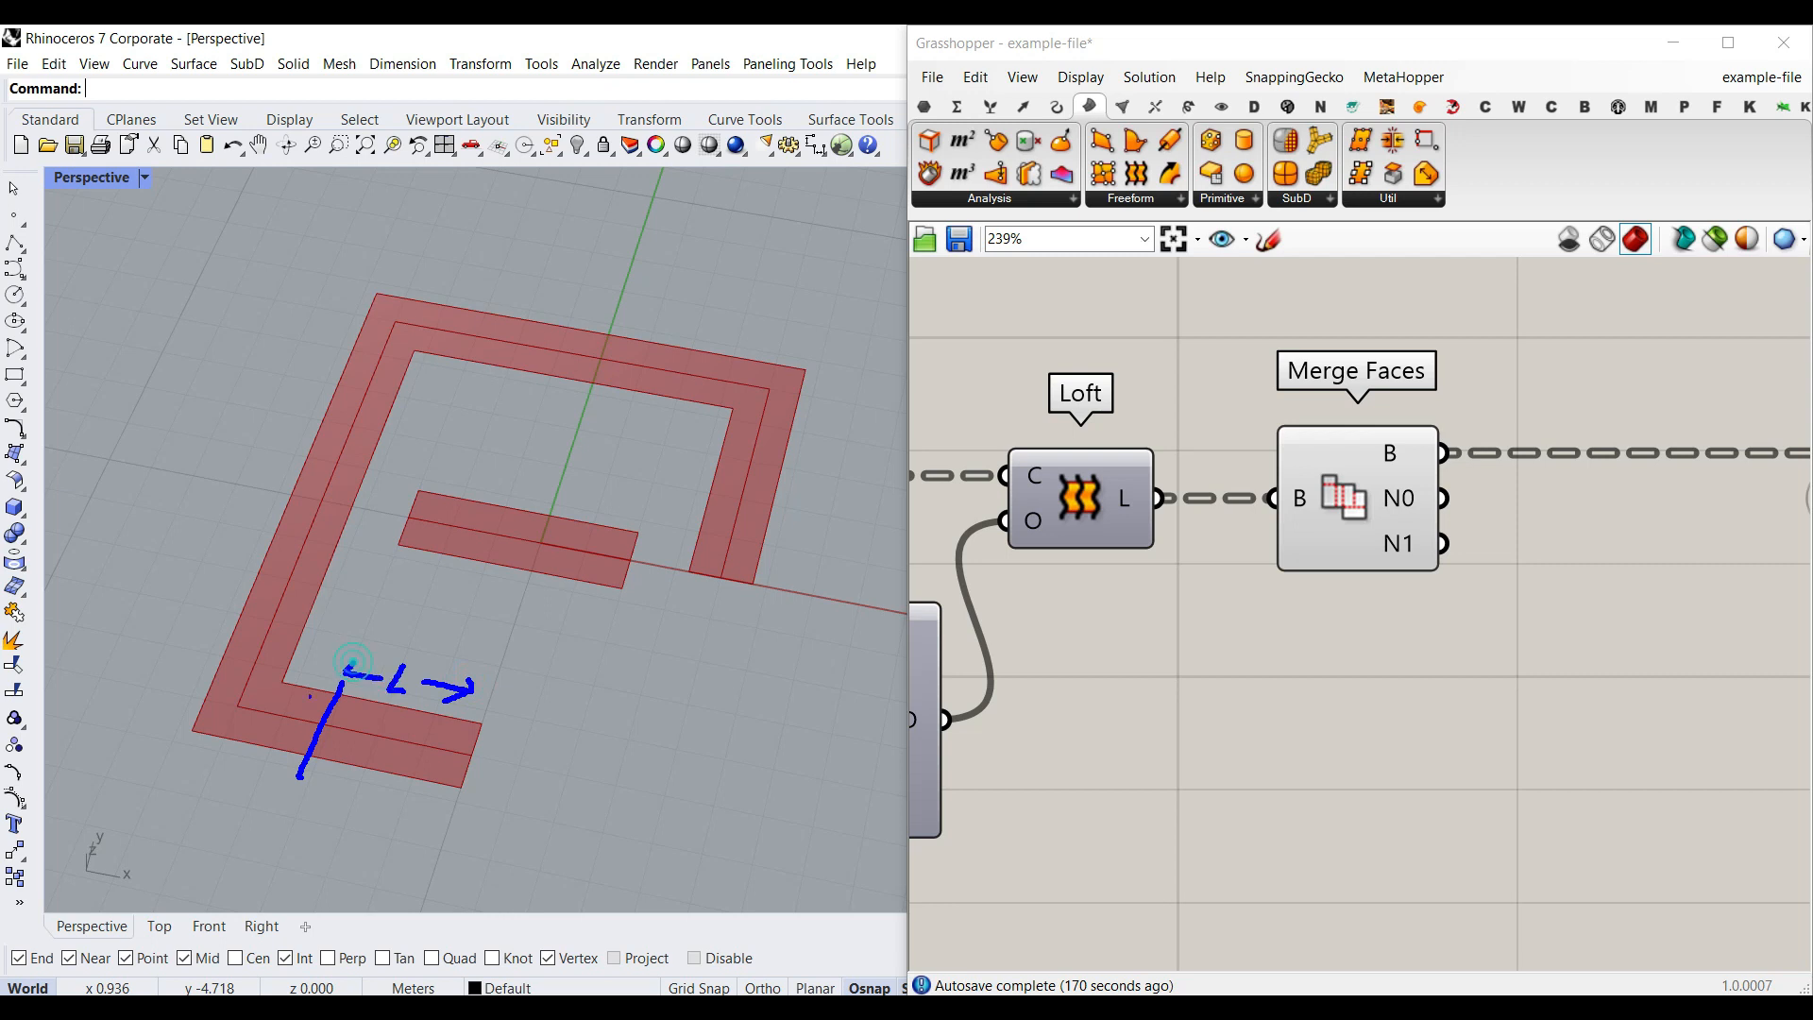
left_click_drag(282, 682, 300, 623)
left_click_drag(288, 631, 309, 643)
mouse_move(279, 653)
left_mouse_down()
mouse_move(303, 671)
mouse_move(318, 631)
mouse_move(336, 653)
left_mouse_up()
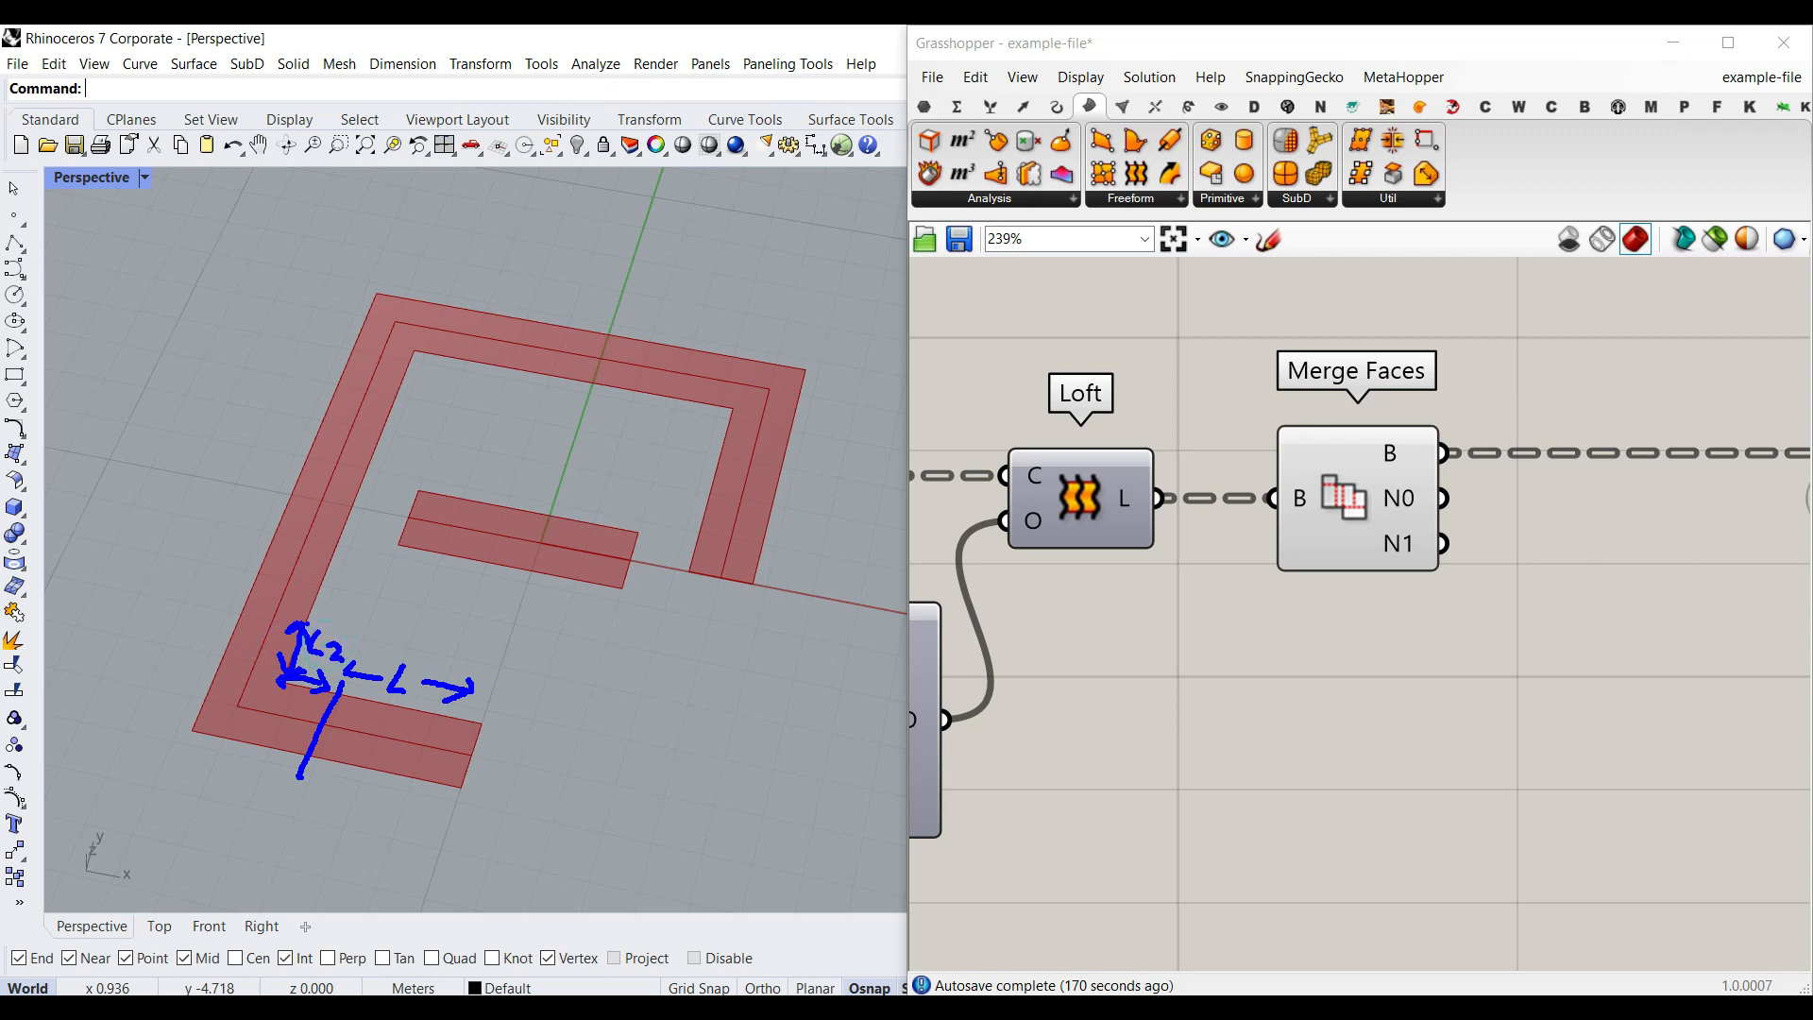
left_click_drag(330, 570, 292, 559)
left_click_drag(292, 559, 258, 553)
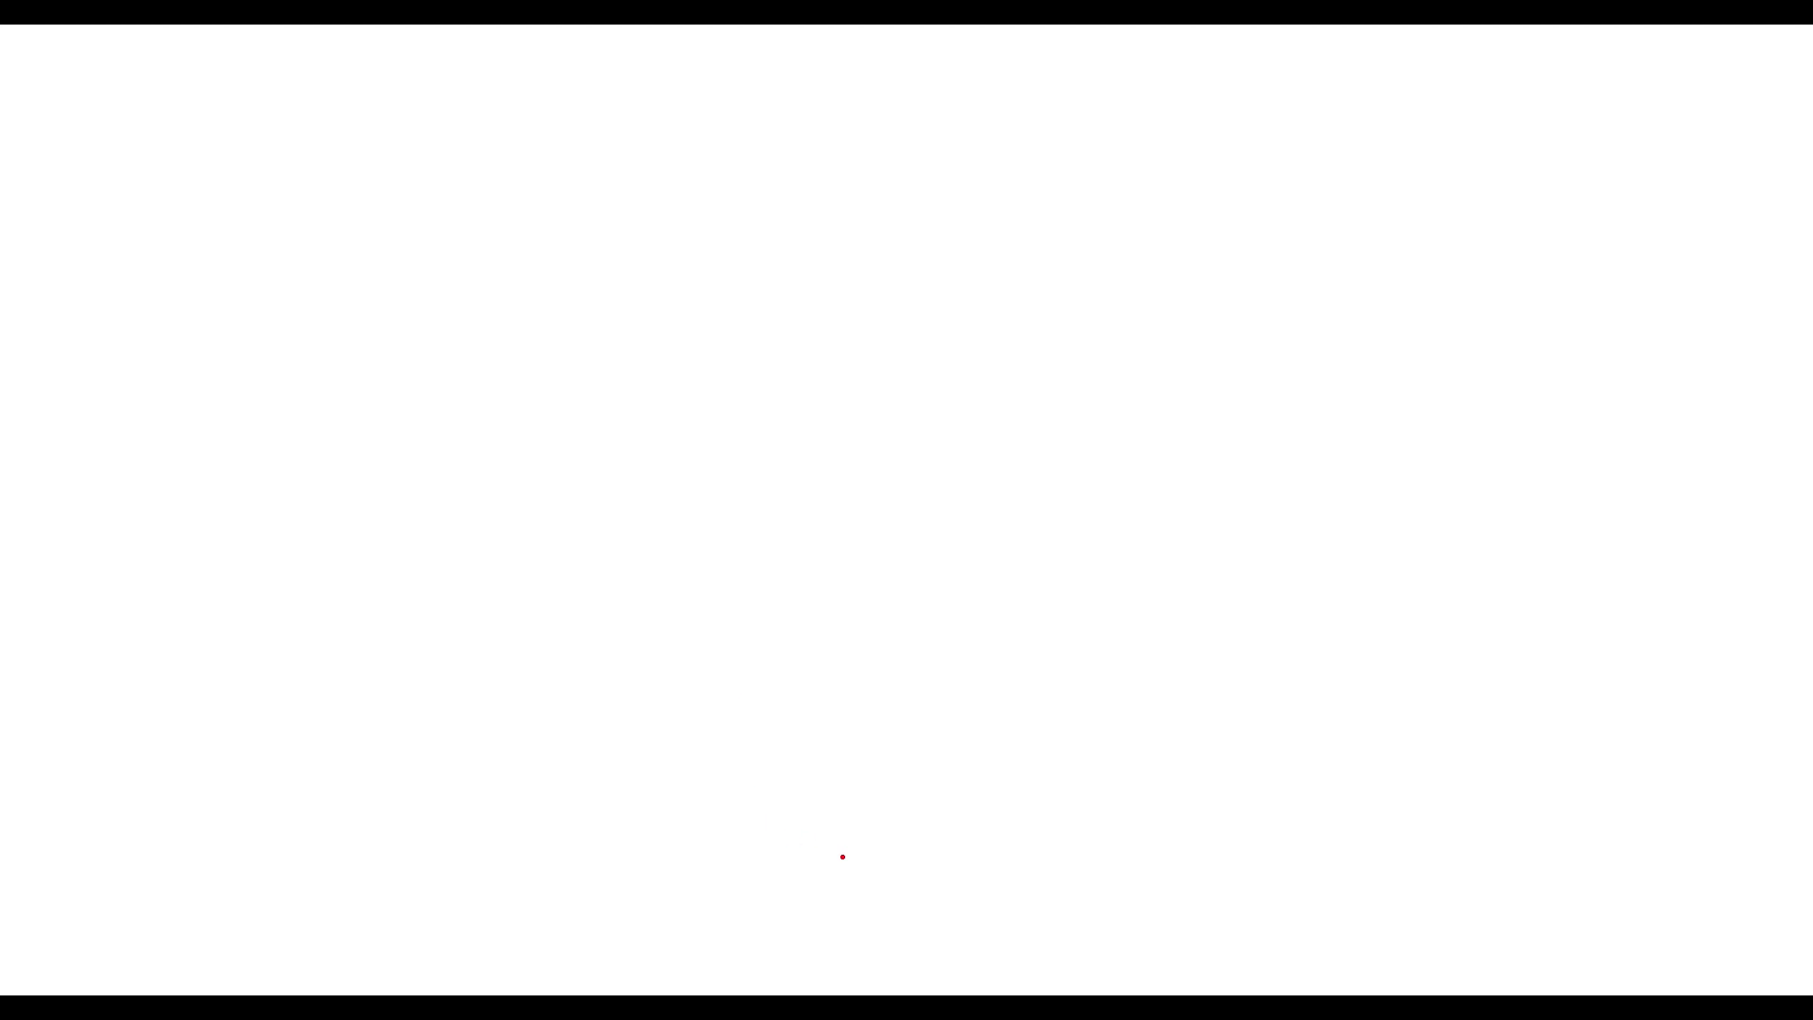
- Sketch an open five-segment polyline in red on a blank whiteboard and circle its two end segments in blue
mouse_move(843, 857)
left_mouse_down()
mouse_move(498, 702)
mouse_move(543, 305)
mouse_move(1048, 138)
mouse_move(1333, 366)
mouse_move(1226, 593)
left_mouse_up()
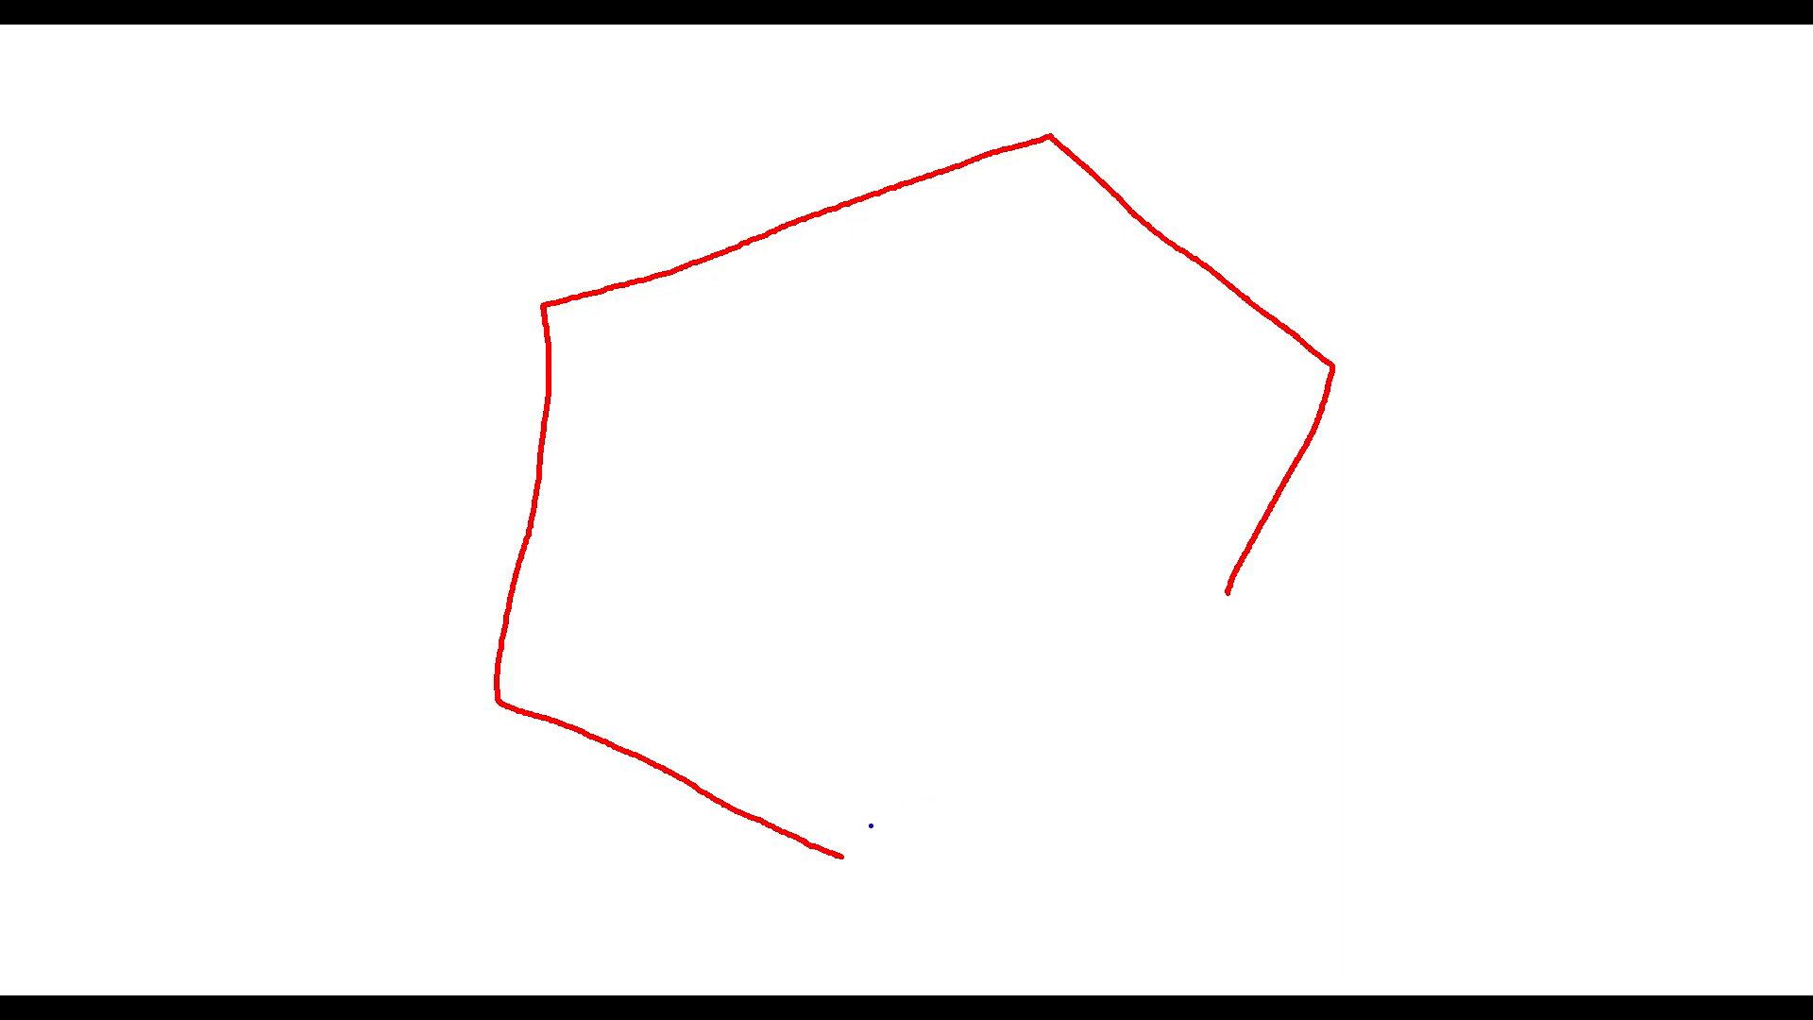
mouse_move(854, 847)
left_mouse_down()
mouse_move(672, 696)
mouse_move(485, 756)
mouse_move(846, 871)
left_mouse_up()
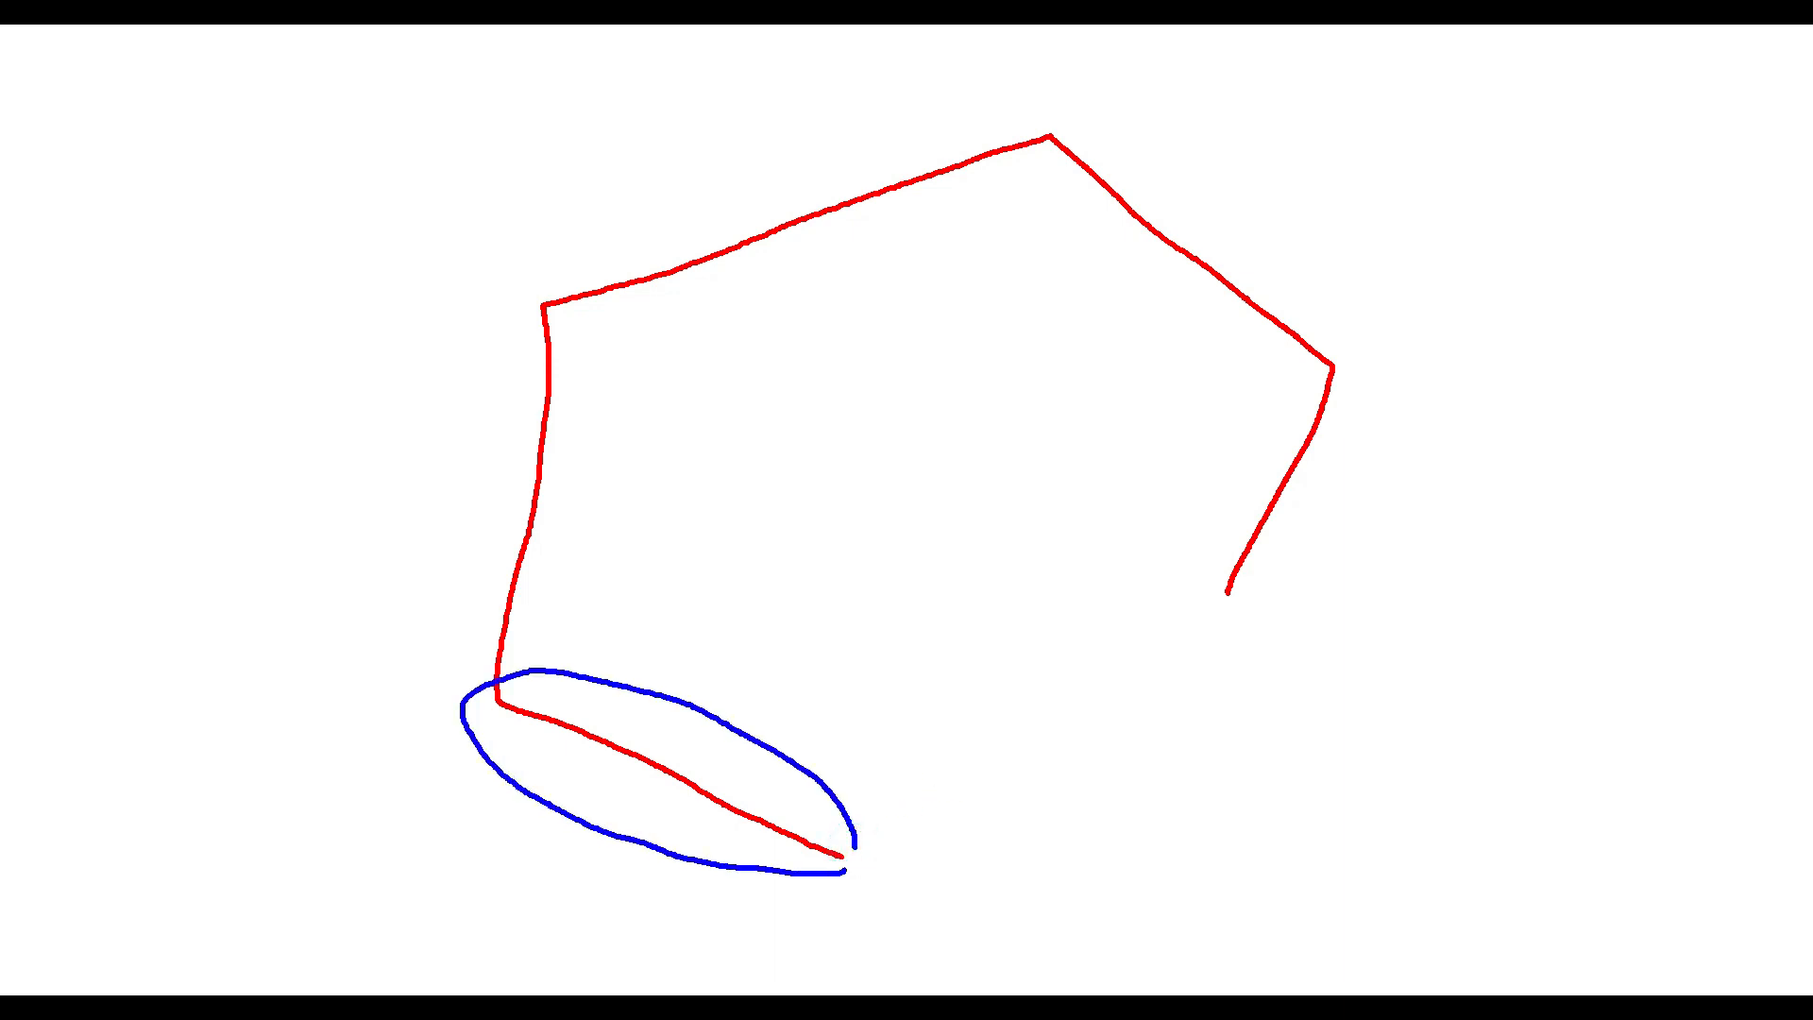
mouse_move(1286, 656)
left_mouse_down()
mouse_move(1170, 530)
mouse_move(1376, 406)
mouse_move(1280, 655)
left_mouse_up()
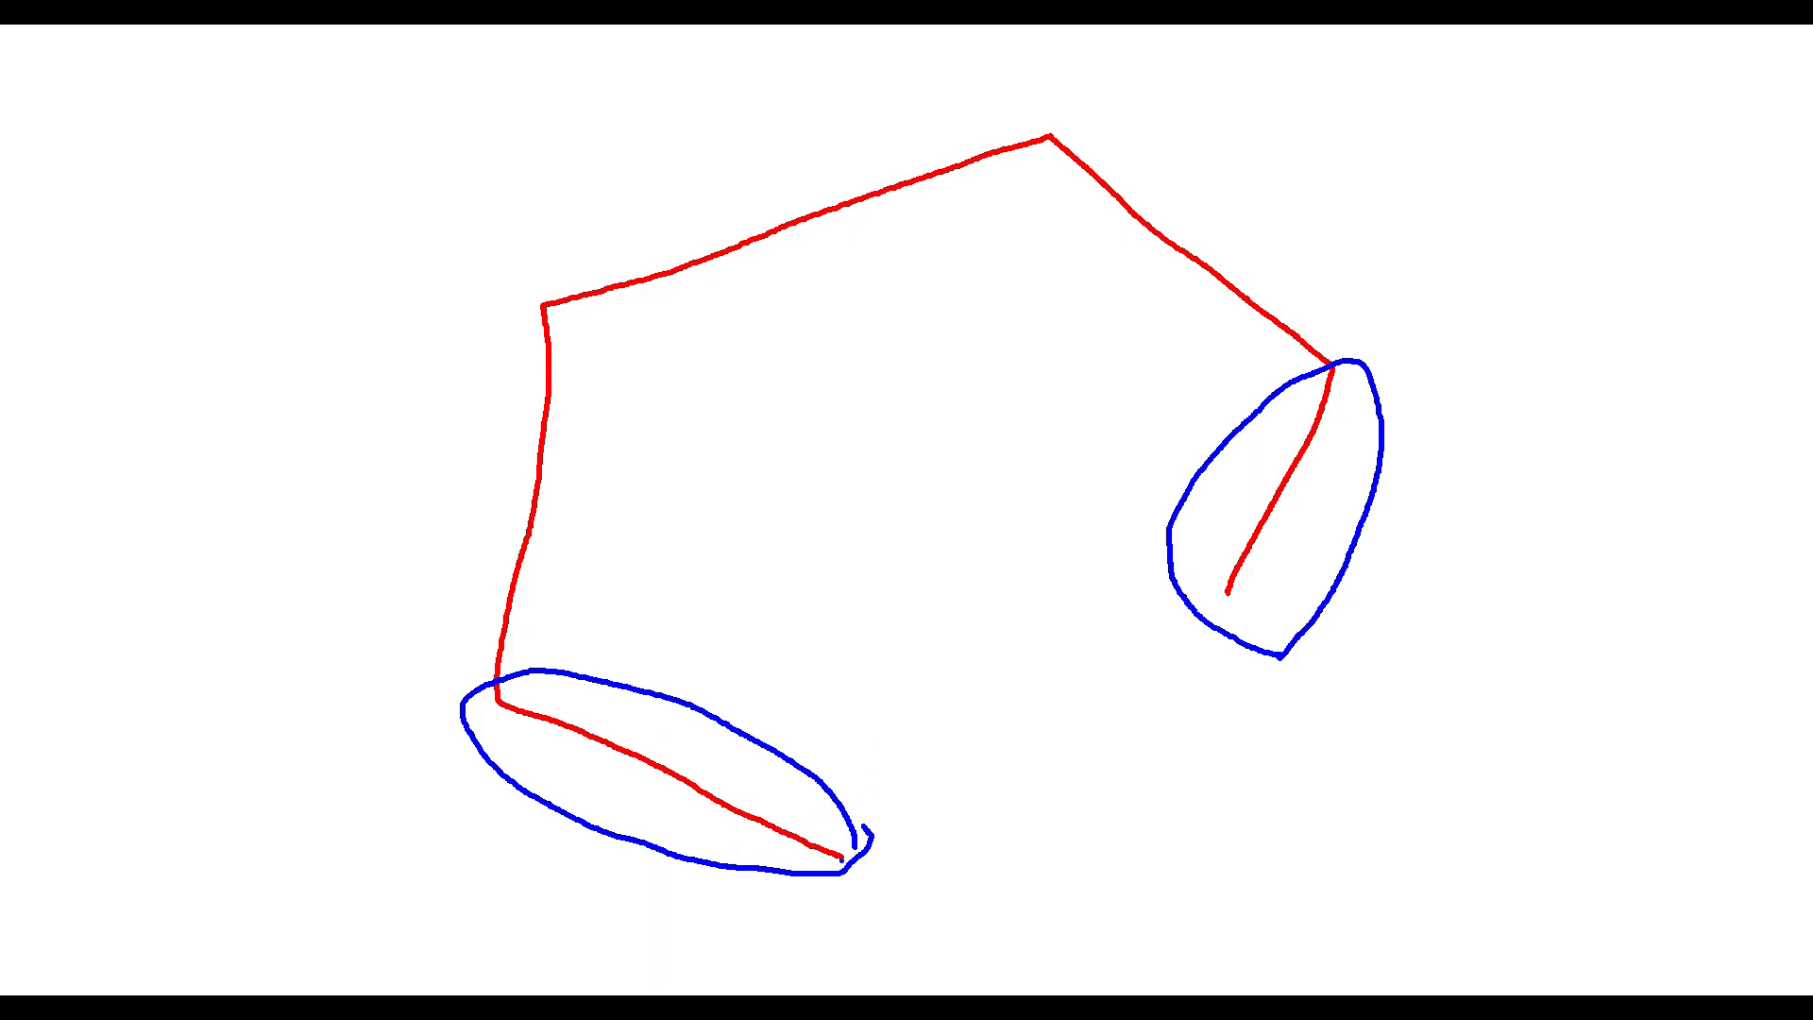
- Mark divisions along the first circled end segment, add an arrow toward the corner, and label the remainder L2
left_click_drag(730, 831, 752, 799)
left_click_drag(626, 772, 650, 742)
left_click_drag(534, 735, 557, 706)
left_click_drag(488, 714, 502, 697)
mouse_move(831, 902)
left_mouse_down()
mouse_move(595, 800)
mouse_move(623, 836)
left_mouse_up()
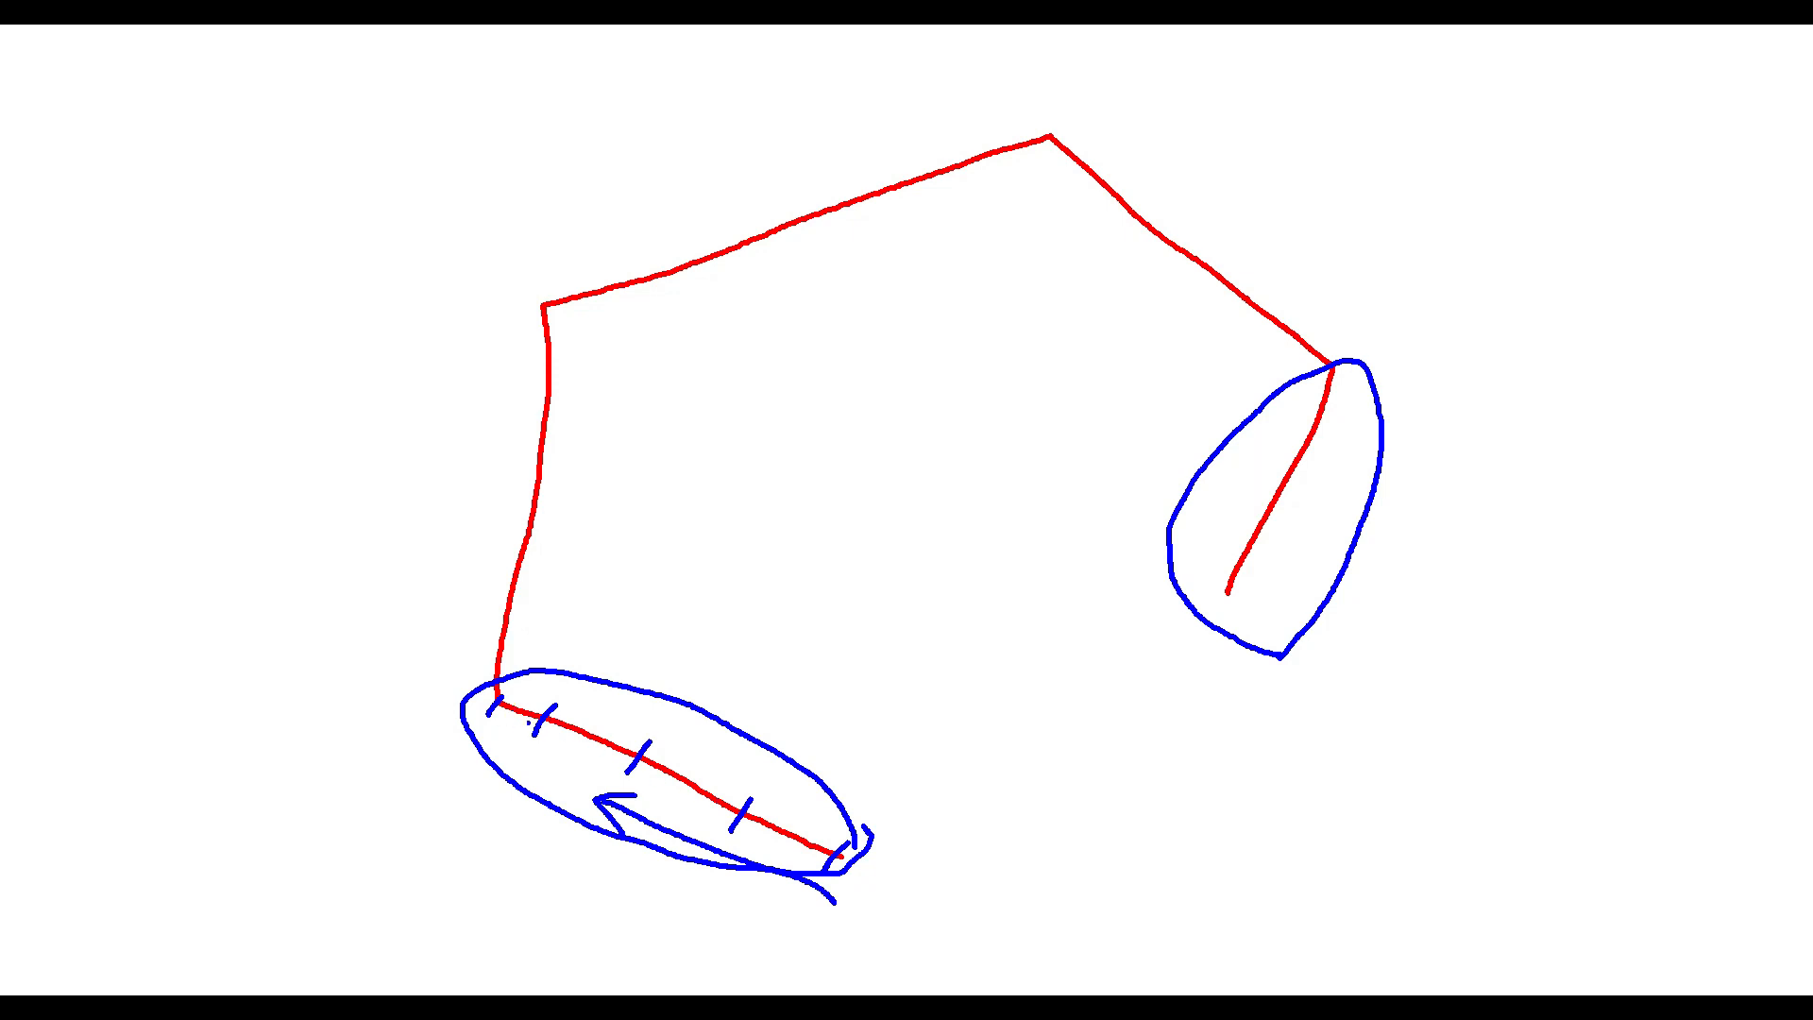
left_click_drag(507, 719, 537, 765)
- Draw a direction arrow beside the other circled end segment, divide it with ticks, and label its corner piece L2
left_click_drag(1260, 295, 1335, 364)
key("ctrl+z")
mouse_move(1299, 281)
left_mouse_down()
mouse_move(1407, 376)
mouse_move(1356, 546)
mouse_move(1319, 536)
mouse_move(1383, 559)
left_mouse_up()
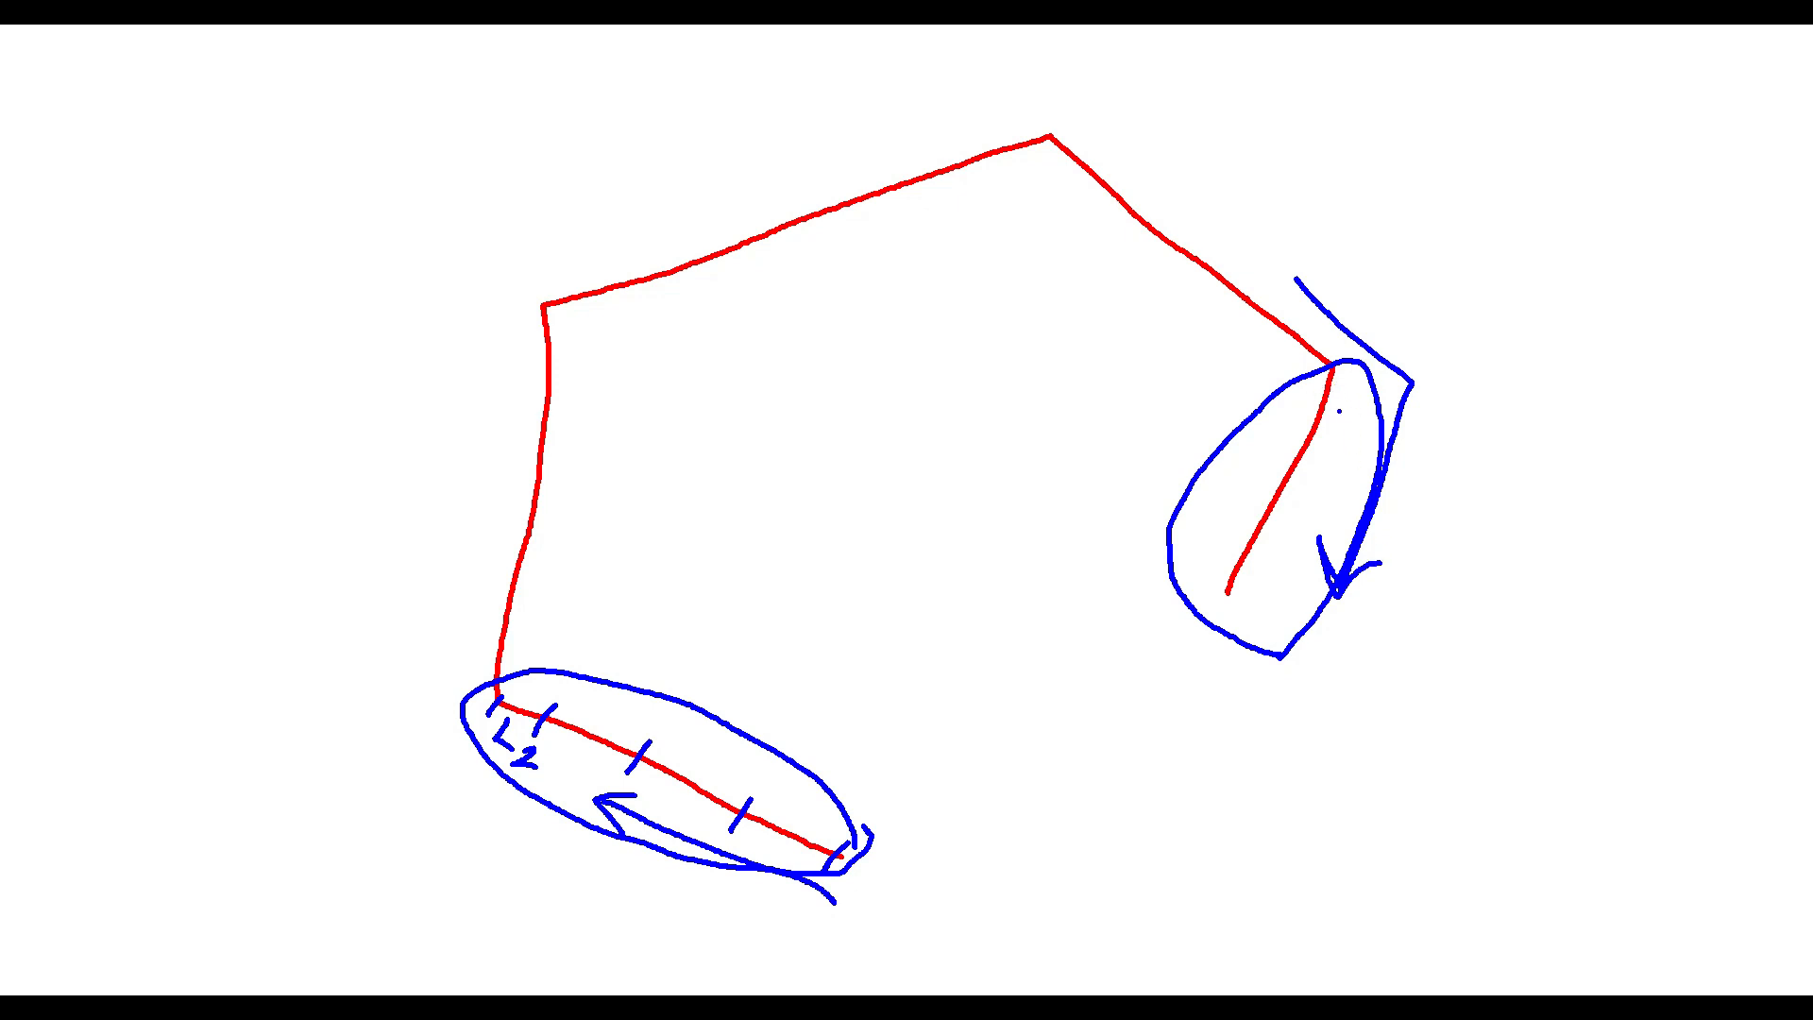
left_click_drag(1293, 407, 1329, 427)
mouse_move(1329, 364)
left_mouse_down()
mouse_move(1350, 382)
mouse_move(1285, 358)
mouse_move(1315, 397)
left_mouse_up()
mouse_move(1262, 455)
left_mouse_down()
mouse_move(1306, 483)
mouse_move(1254, 595)
left_mouse_up()
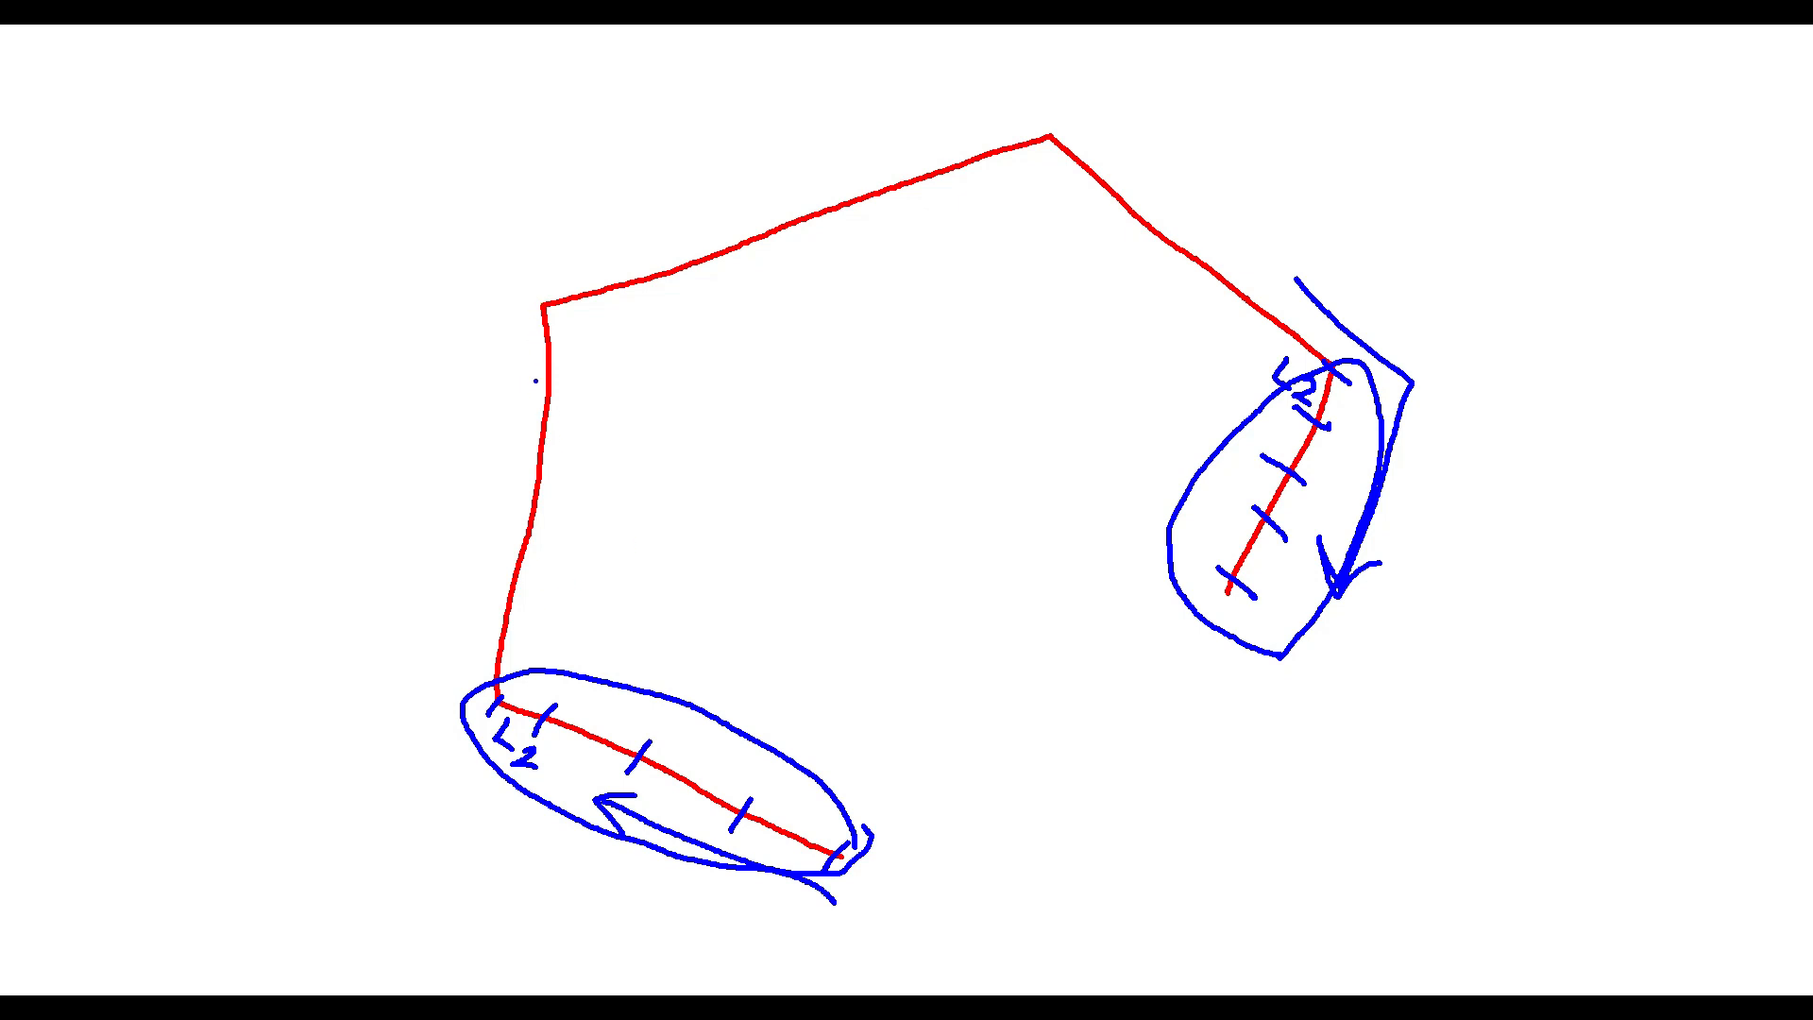
left_click_drag(508, 375, 585, 370)
mouse_move(671, 250)
left_mouse_down()
mouse_move(670, 281)
mouse_move(751, 212)
left_mouse_up()
left_click_drag(1129, 210, 1218, 198)
key("ctrl+z")
key("ctrl+z")
key("ctrl+z")
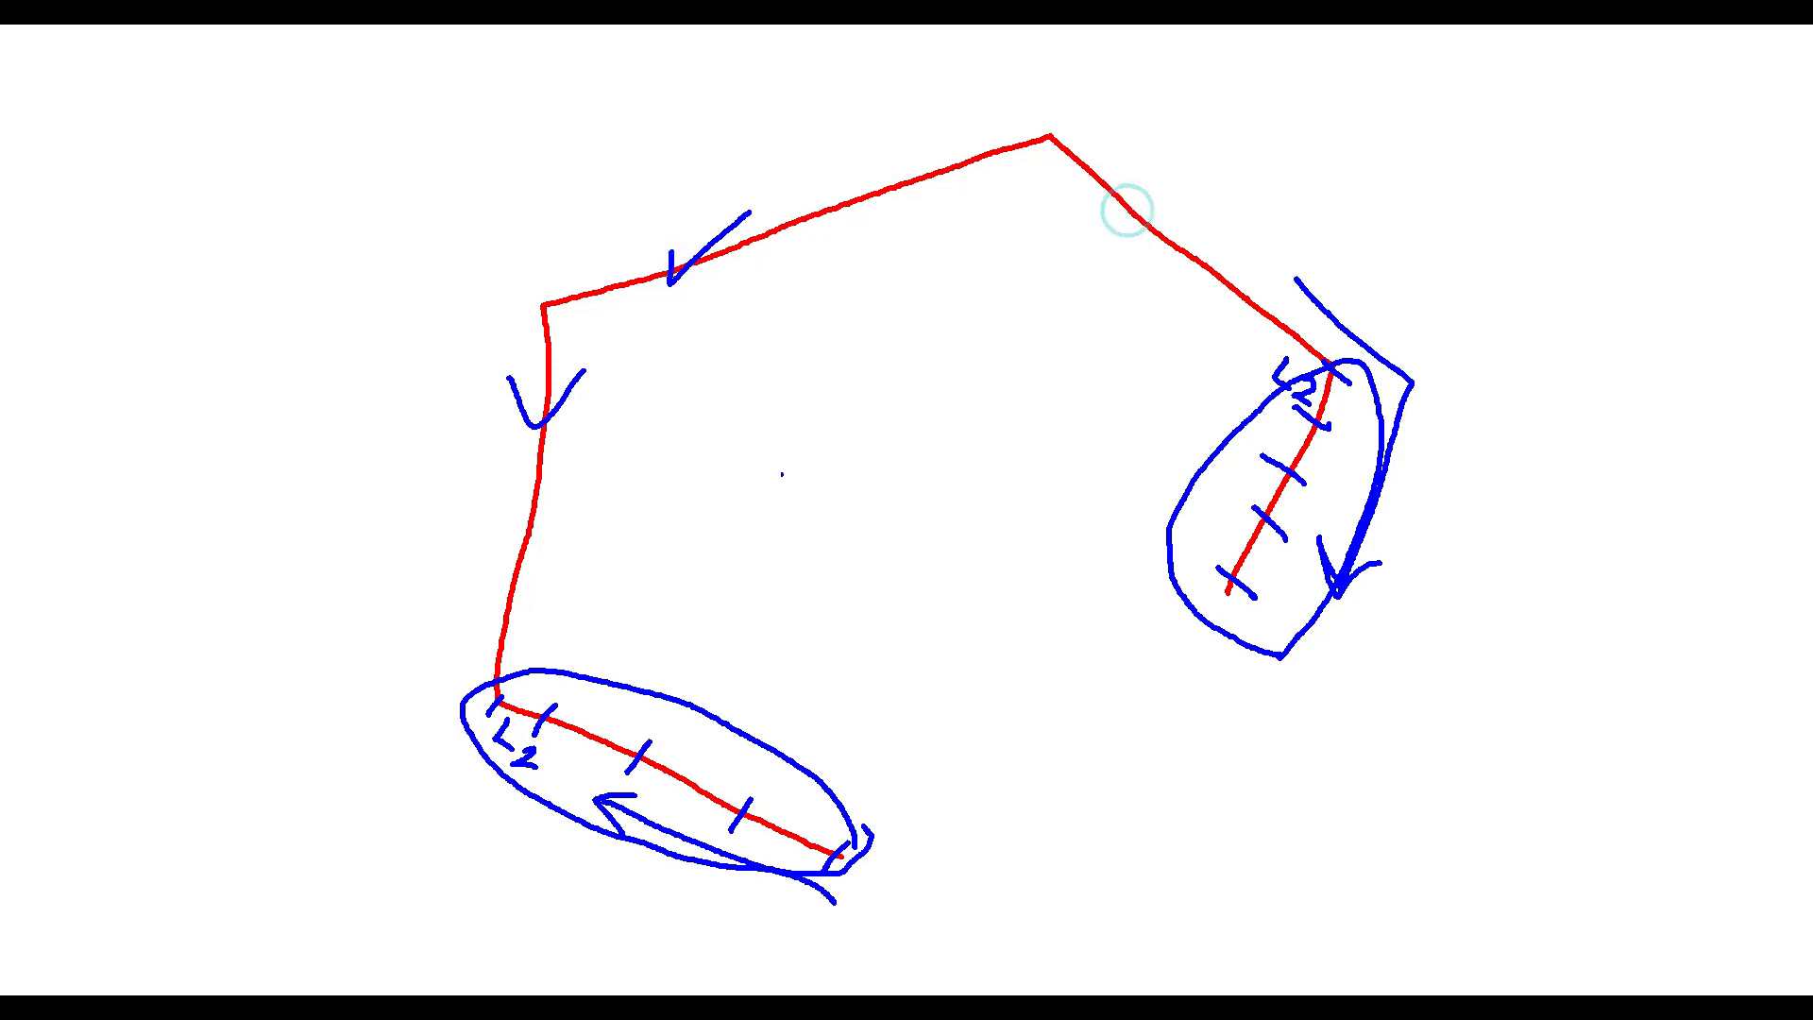
- Mark corner offsets at both ends of each middle segment and label those on the first one L2
mouse_move(482, 628)
left_mouse_down()
mouse_move(540, 628)
mouse_move(534, 666)
mouse_move(571, 669)
left_mouse_up()
mouse_move(557, 360)
left_mouse_down()
mouse_move(514, 360)
mouse_move(578, 348)
left_mouse_up()
left_click_drag(580, 336, 609, 349)
left_click_drag(595, 269, 607, 308)
mouse_move(992, 137)
left_mouse_down()
mouse_move(999, 171)
mouse_move(1074, 188)
left_mouse_up()
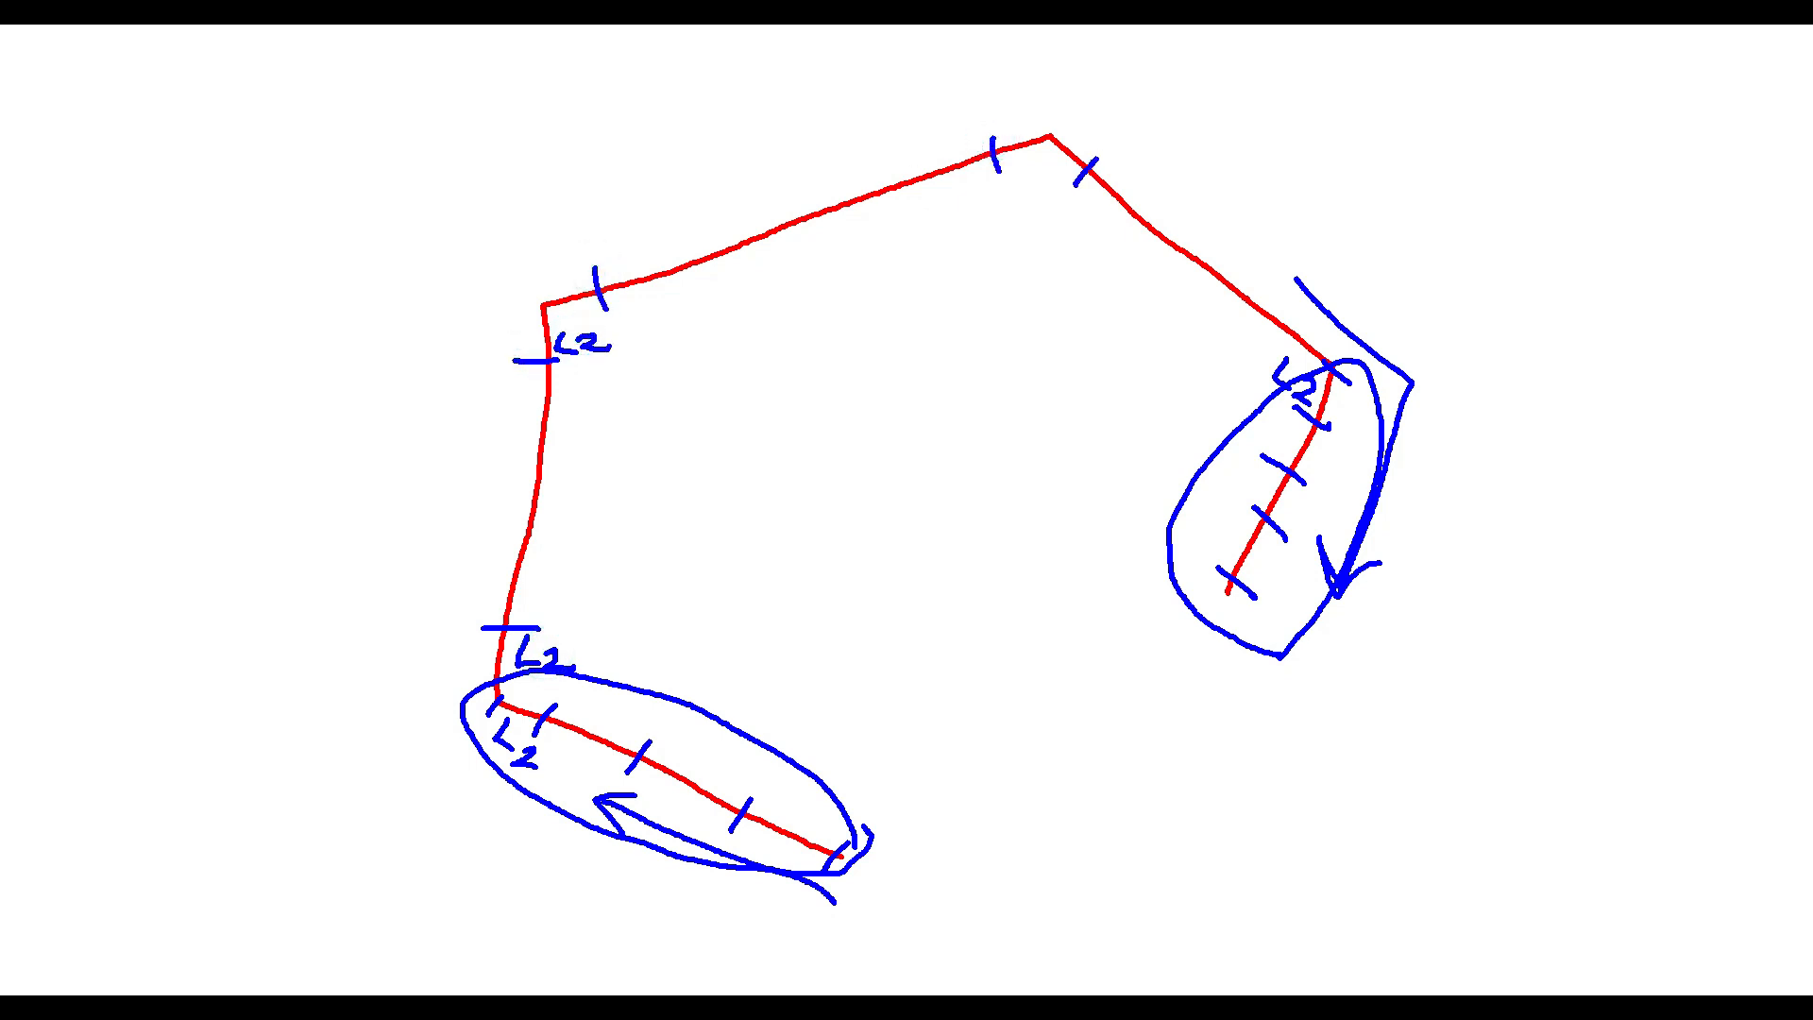
left_click_drag(1309, 313, 1286, 346)
- Trace the first middle segment between its corner marks, and add division ticks along it and the adjacent segment
left_click_drag(548, 364, 519, 619)
left_click_drag(569, 530, 507, 534)
left_click_drag(559, 433, 516, 435)
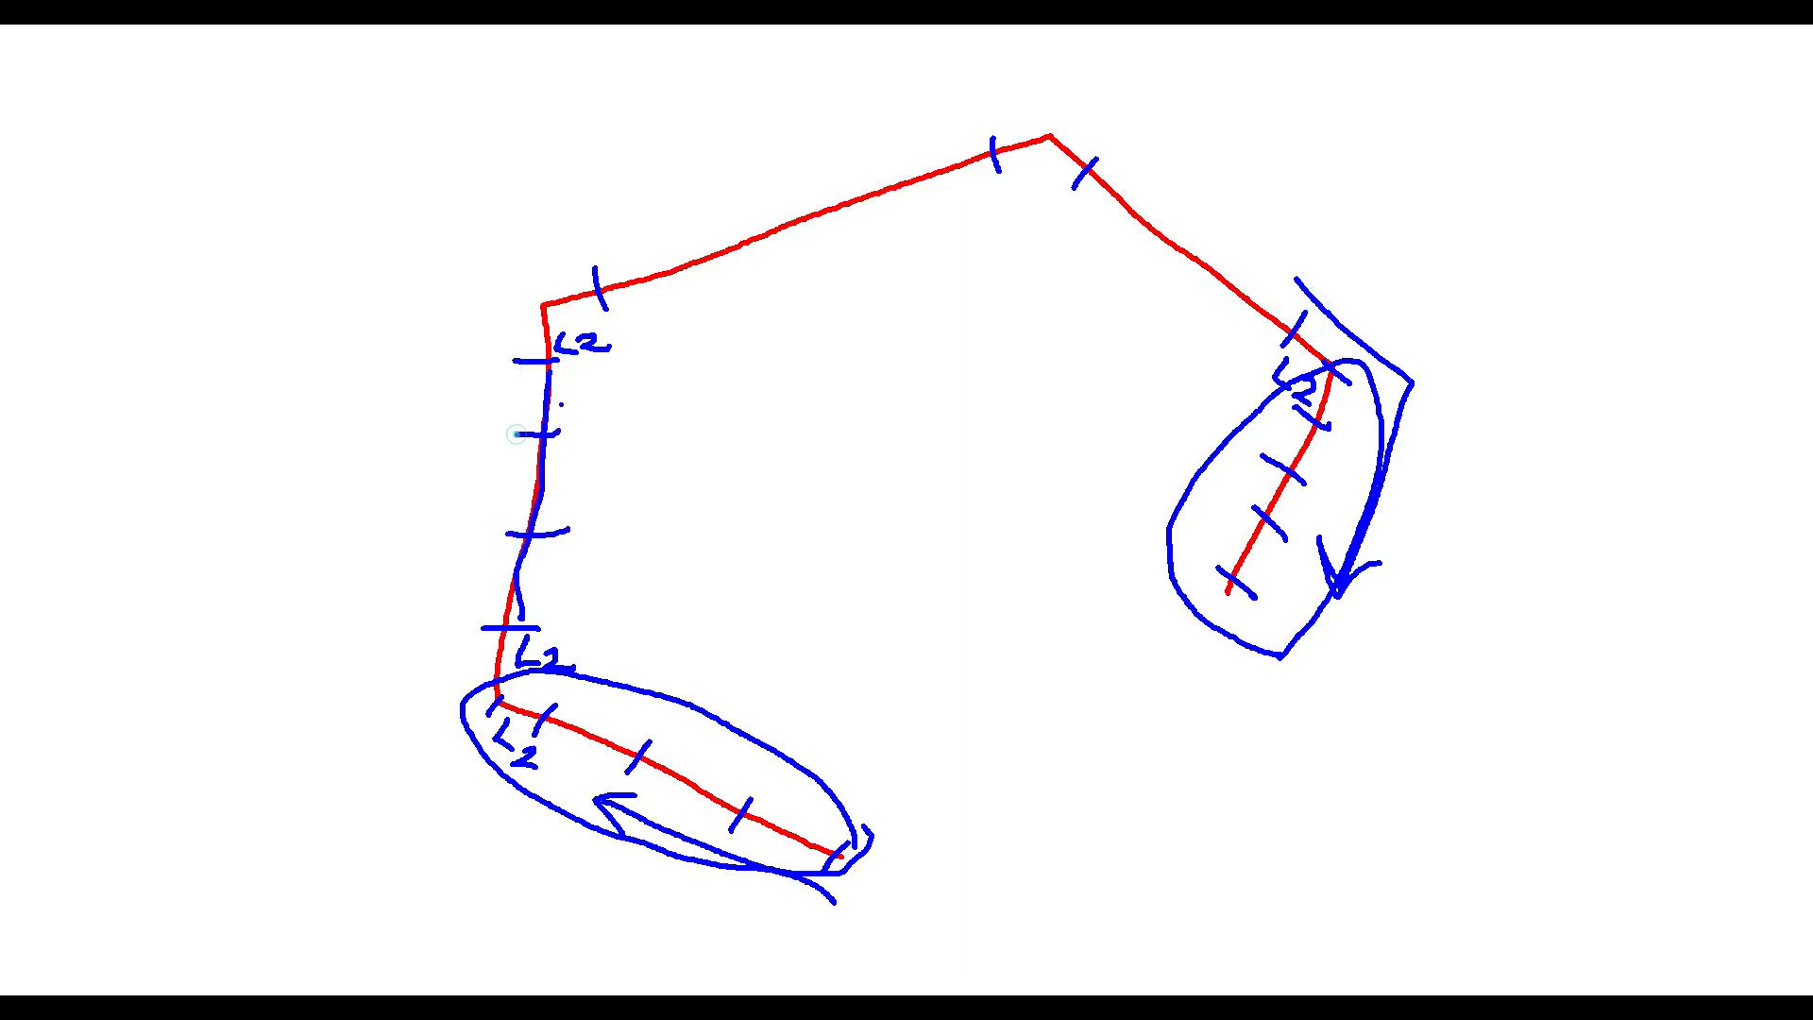
left_click_drag(711, 288, 681, 237)
left_click_drag(789, 253, 762, 210)
left_click_drag(847, 219, 823, 179)
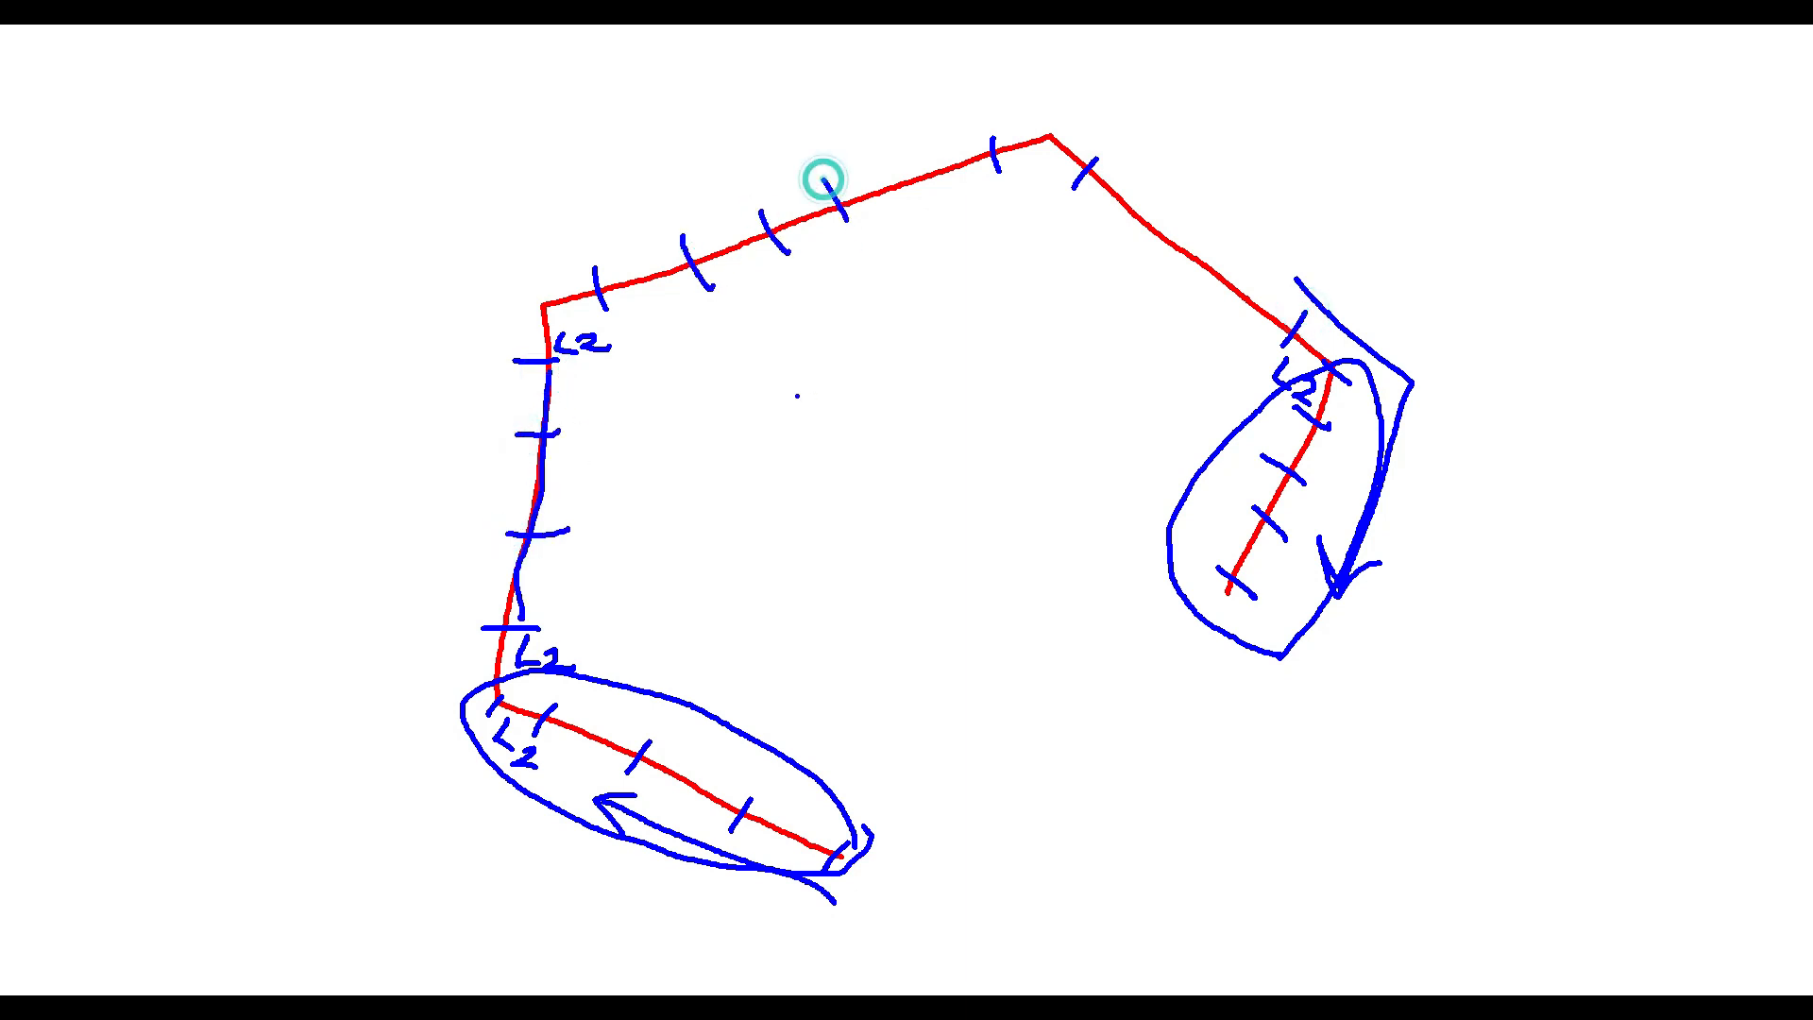